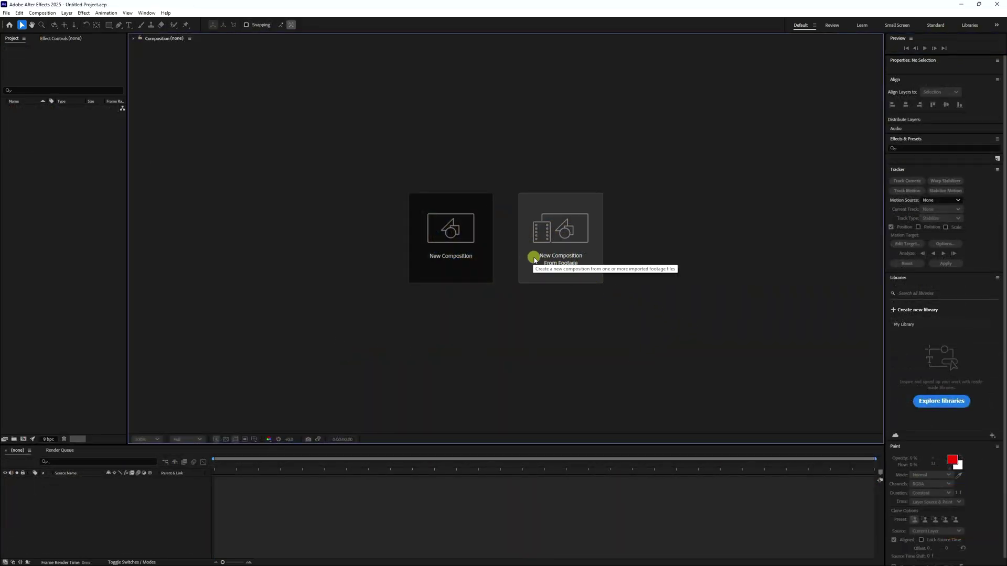
- Create a new composition from the stadium footage 13709755-hd_1920_1080_25fps
{"action": "left_click", "coordinate": [584, 264]}
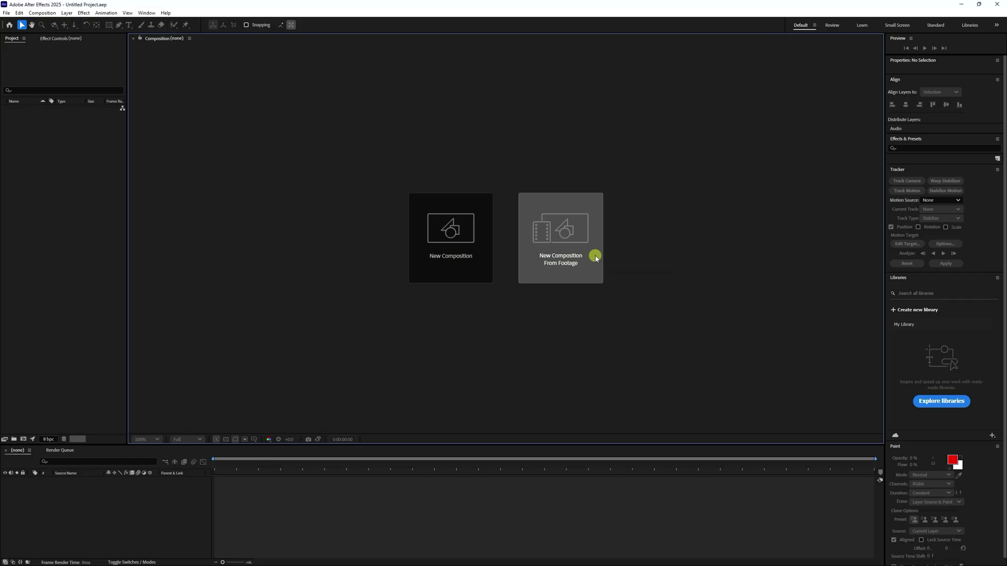
{"action": "left_click", "coordinate": [403, 98]}
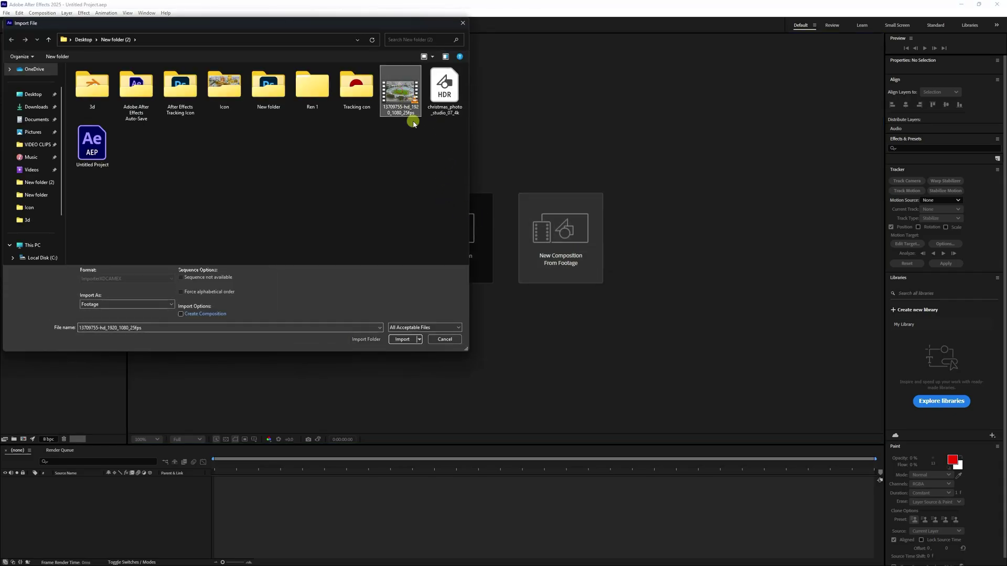
{"action": "left_click", "coordinate": [402, 339]}
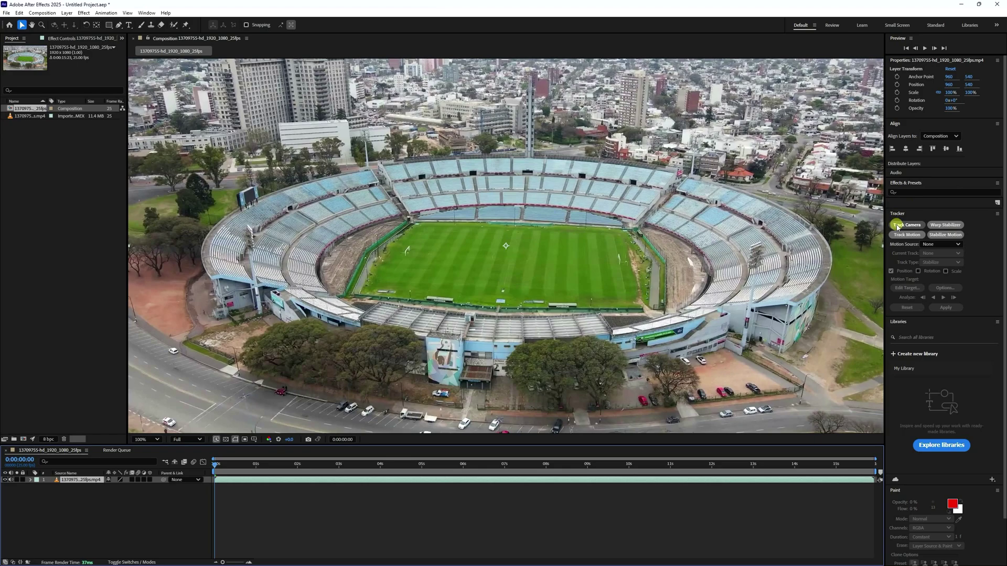
- Run 3D camera tracking on the stadium clip with Detailed Analysis enabled
{"action": "left_click", "coordinate": [908, 225]}
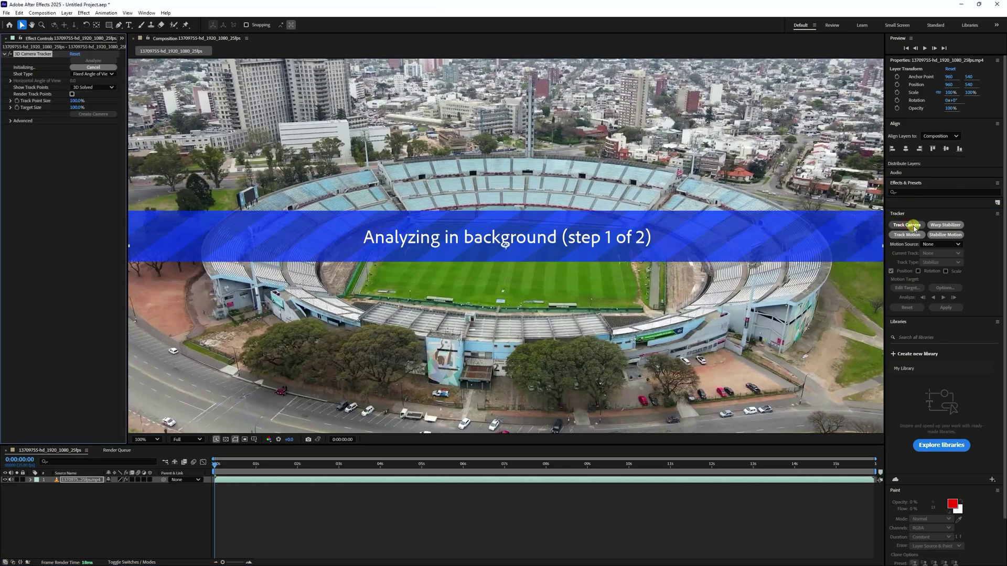
{"action": "left_click", "coordinate": [10, 121]}
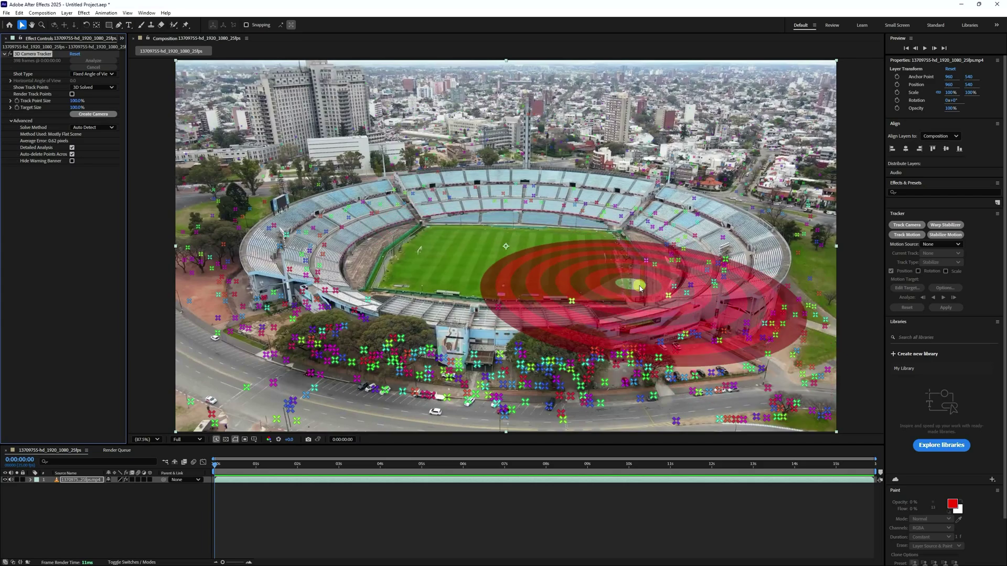
- Set the ground plane and origin from three track points around the pitch's right end, and create a solid and camera there
{"action": "left_click", "coordinate": [640, 287]}
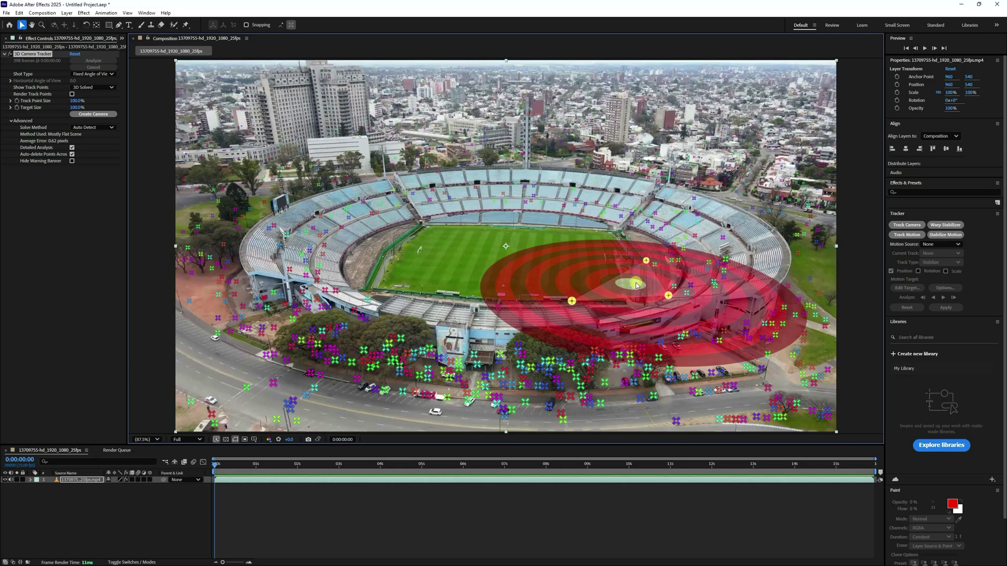
{"action": "right_click", "coordinate": [637, 285]}
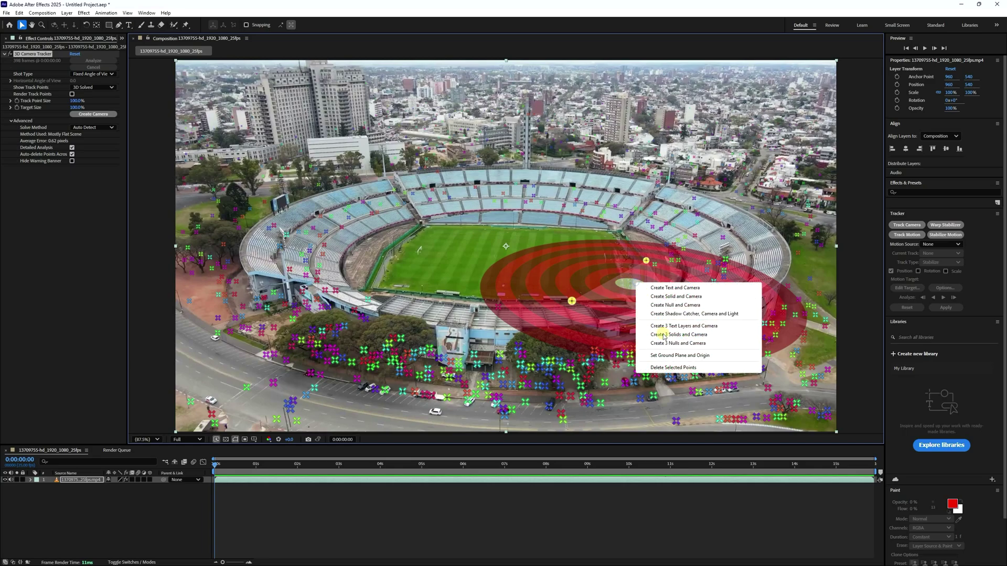
{"action": "left_click", "coordinate": [691, 356]}
{"action": "right_click", "coordinate": [636, 283]}
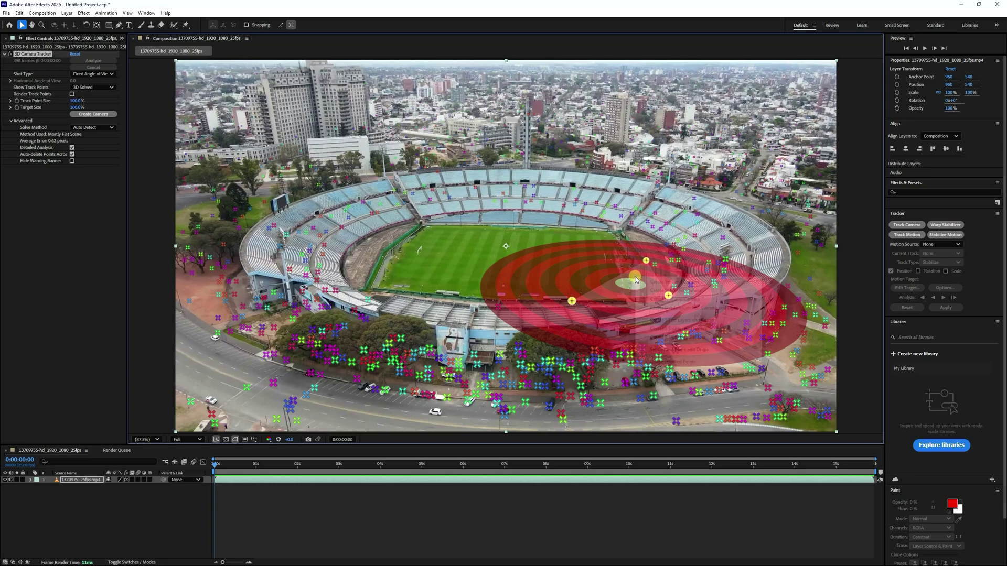
{"action": "left_click", "coordinate": [685, 291]}
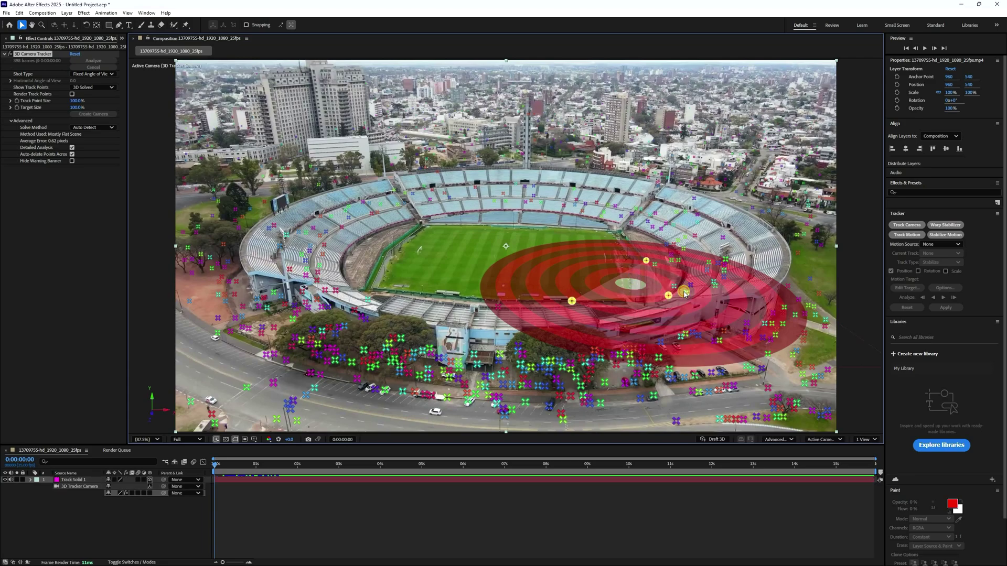
{"action": "left_click", "coordinate": [383, 526]}
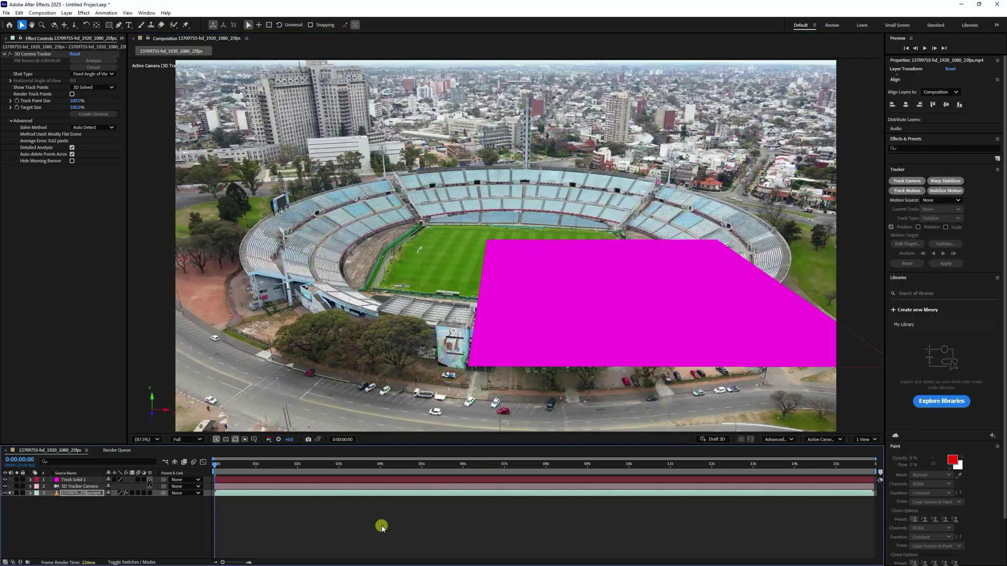
- Enlarge the track solid to about 168% wide and 170.6% high so it extends across the stadium pitch
{"action": "left_click", "coordinate": [80, 480]}
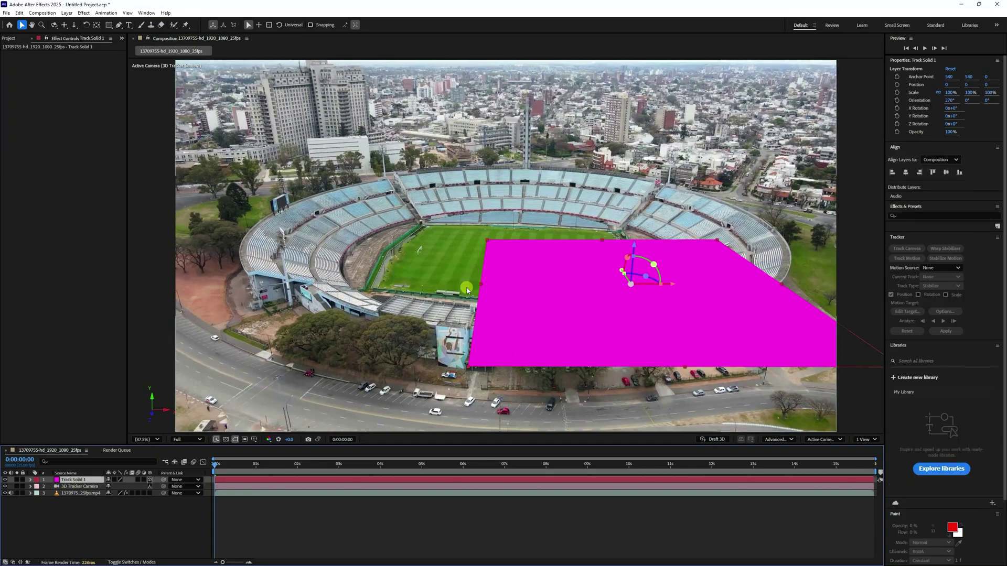
{"action": "left_click_drag", "start_coordinate": [481, 284], "coordinate": [343, 287]}
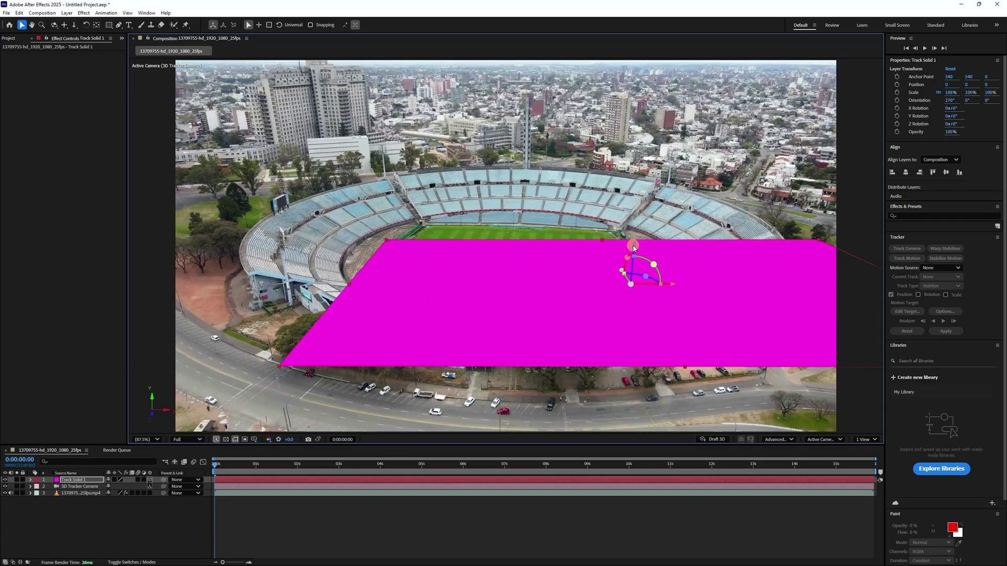
{"action": "left_click_drag", "start_coordinate": [600, 234], "coordinate": [595, 218]}
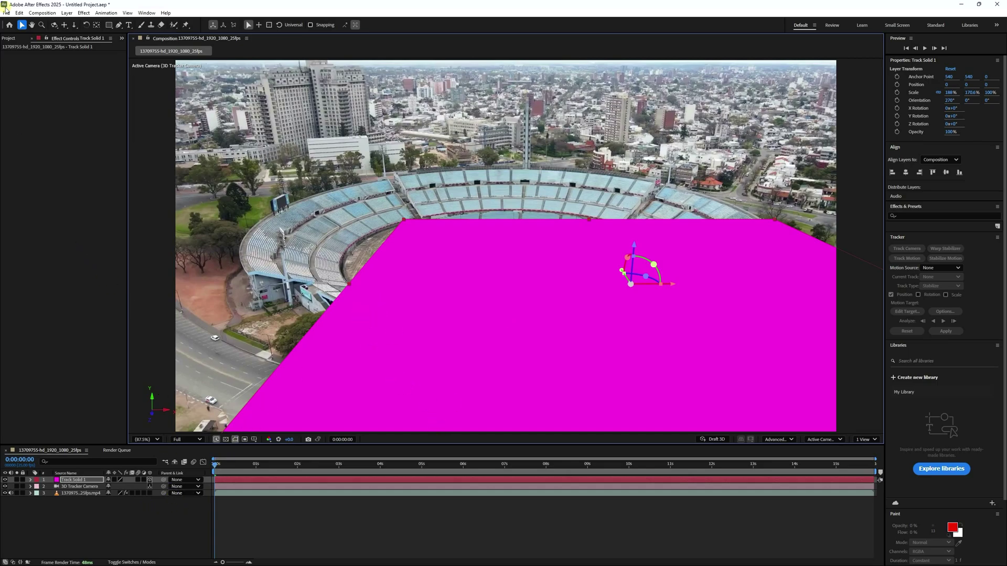
- Import the World Cup 3D model from the 3d folder into the project
{"action": "left_click", "coordinate": [10, 38]}
{"action": "right_click", "coordinate": [28, 149]}
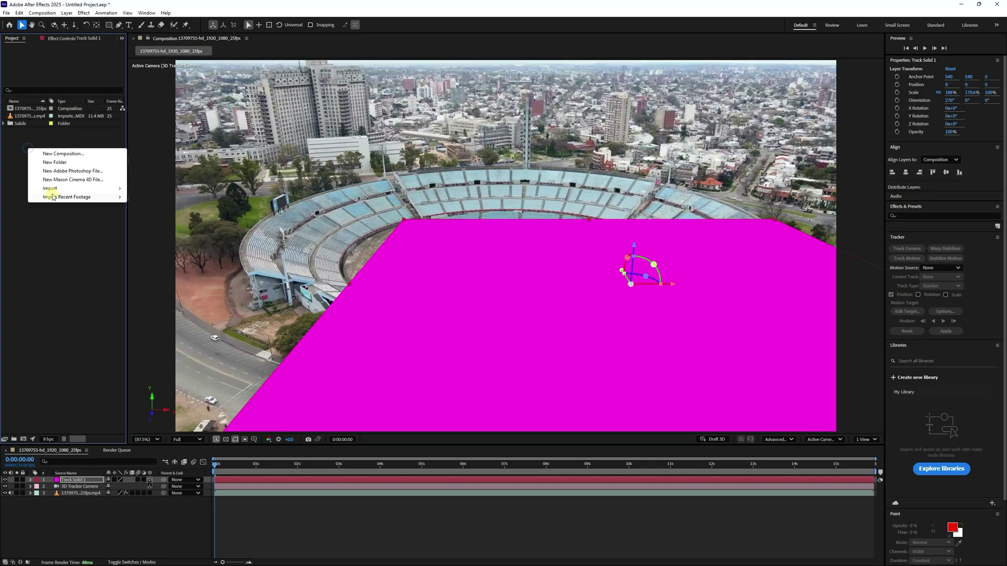
{"action": "mouse_move", "coordinate": [67, 190]}
{"action": "left_click", "coordinate": [143, 189]}
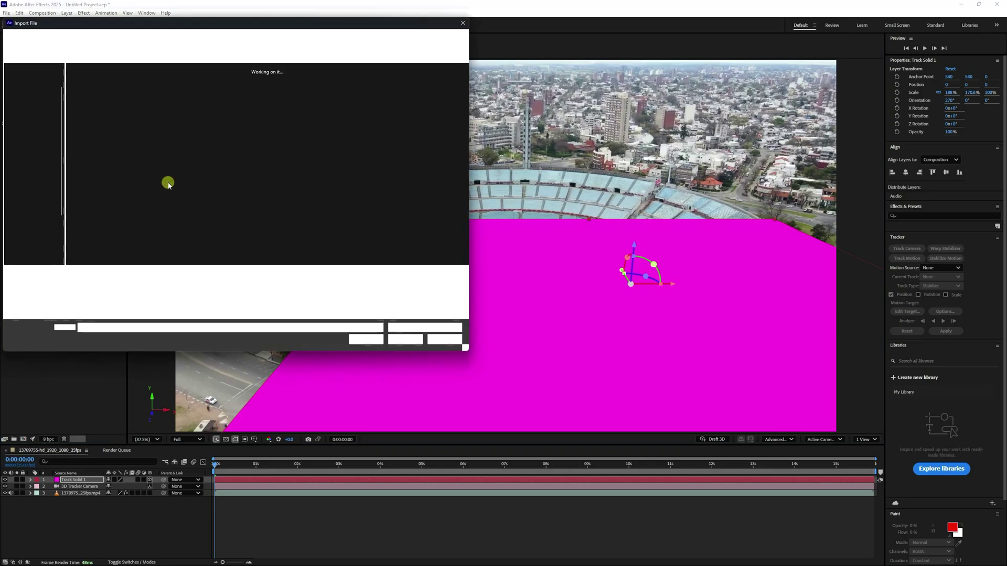
{"action": "left_click", "coordinate": [87, 102]}
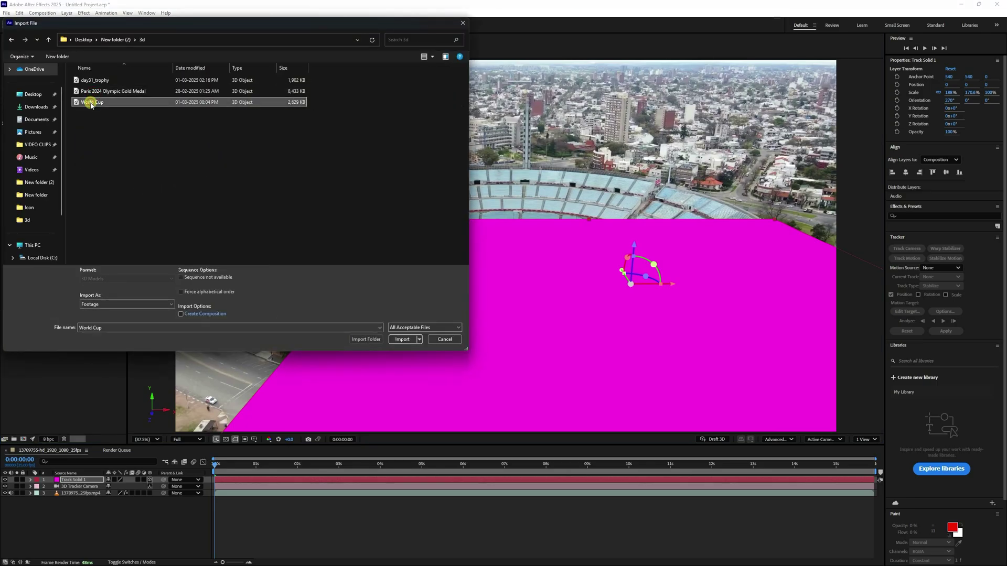
{"action": "left_click", "coordinate": [399, 341]}
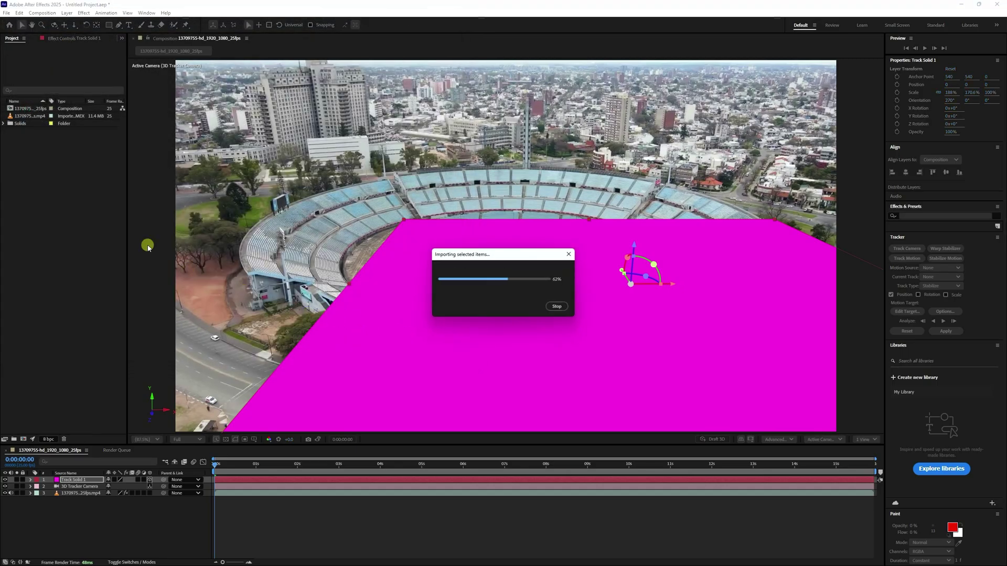
- Add World Cup.glb above the track solid in the composition and scale the model to comp size
{"action": "left_click_drag", "start_coordinate": [28, 133], "coordinate": [79, 481]}
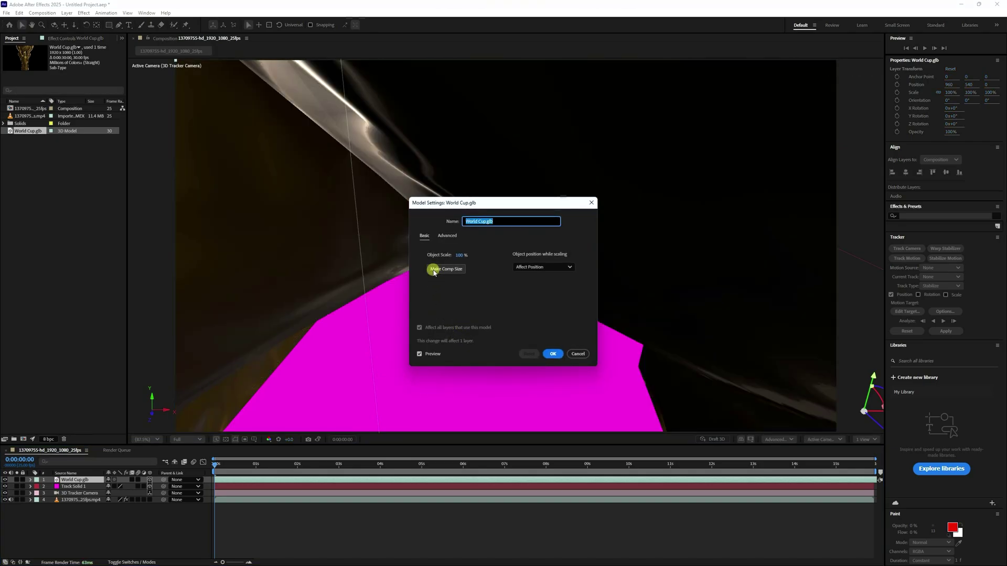
{"action": "left_click", "coordinate": [458, 269]}
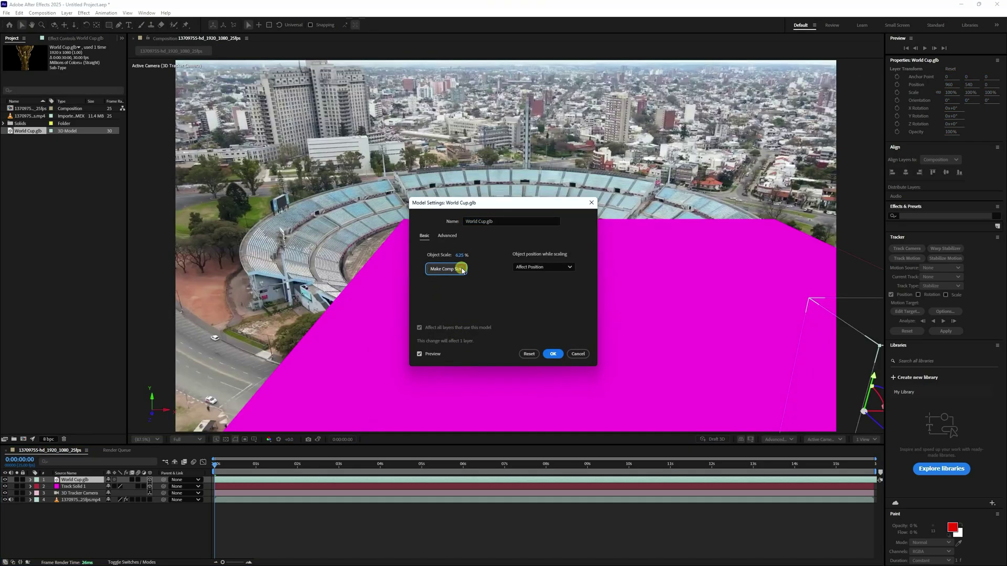
{"action": "left_click", "coordinate": [554, 354]}
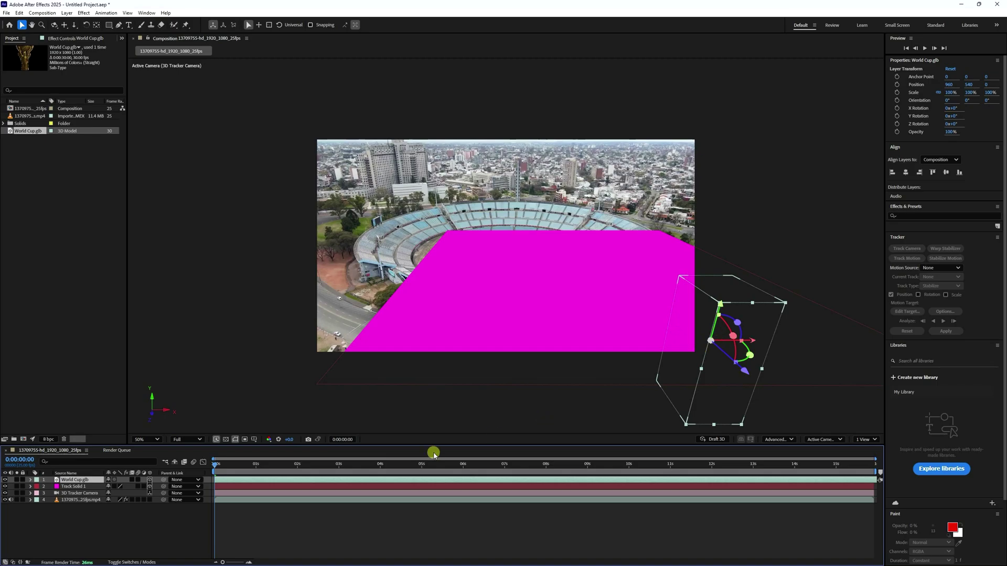
- Import the christmas_photo_studio_07_4k HDR image and place it as the top layer of the composition
{"action": "right_click", "coordinate": [59, 255]}
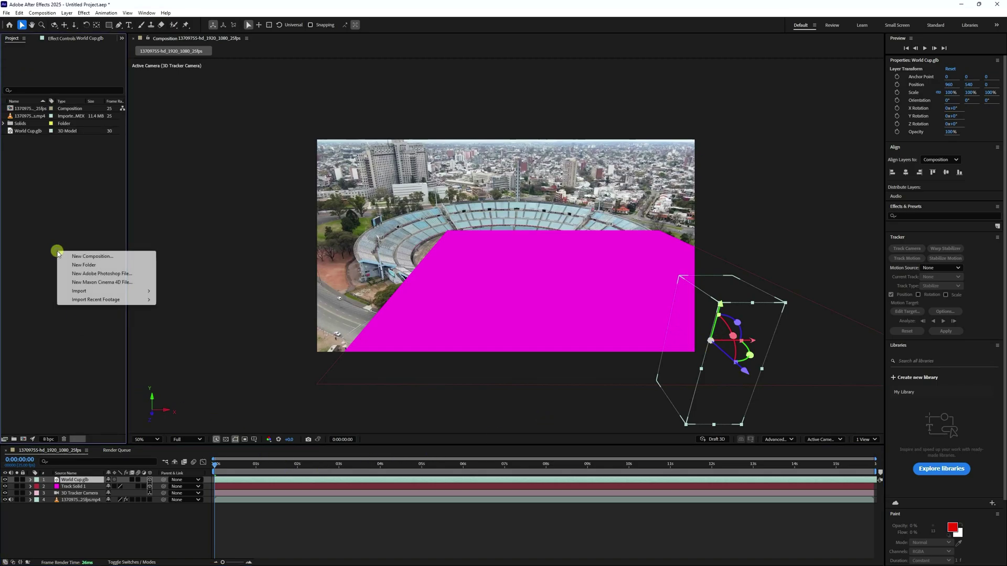
{"action": "left_click", "coordinate": [79, 292]}
{"action": "left_click", "coordinate": [195, 291]}
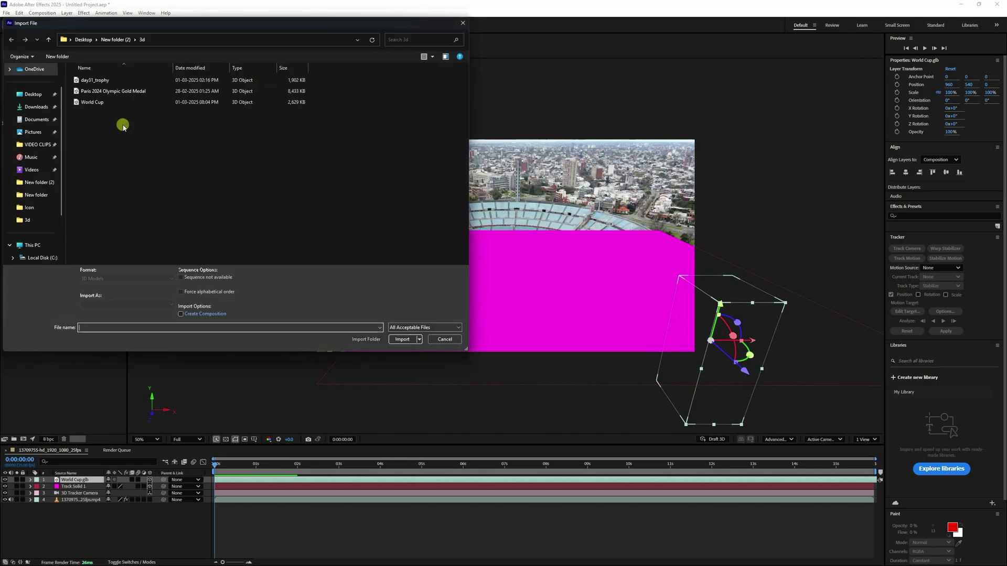
{"action": "left_click", "coordinate": [48, 40]}
{"action": "left_click", "coordinate": [444, 105]}
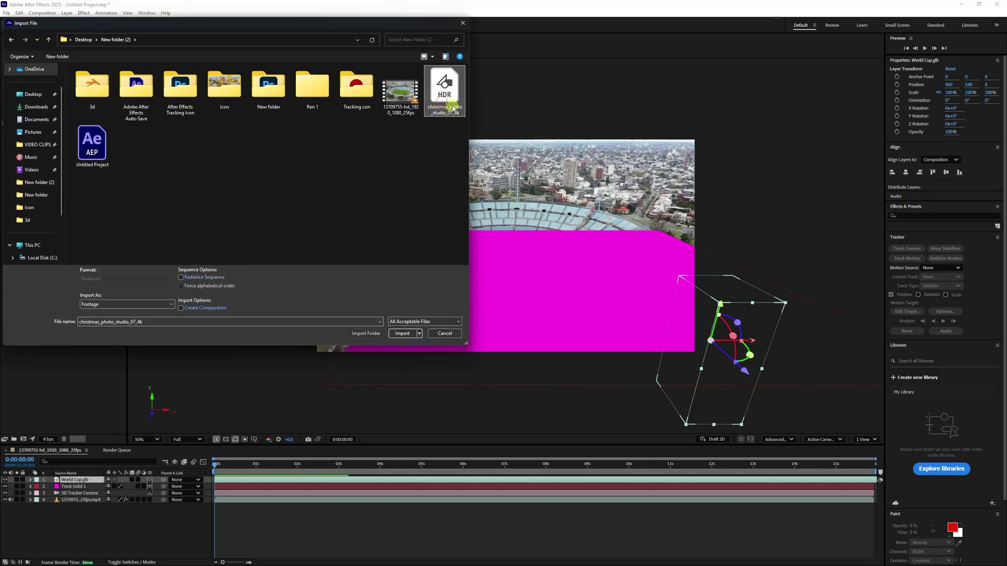
{"action": "left_click", "coordinate": [403, 333]}
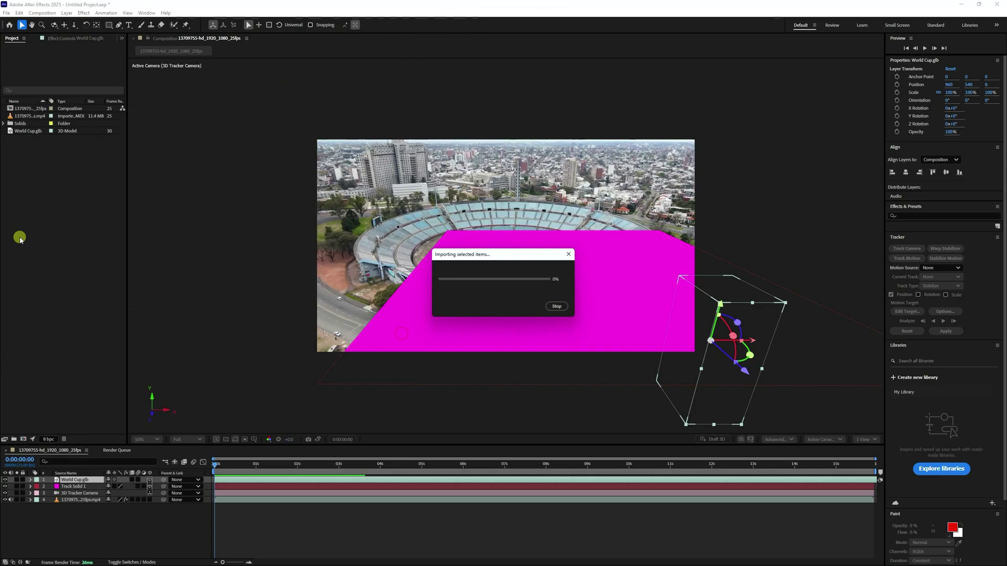
{"action": "left_click_drag", "start_coordinate": [29, 124], "coordinate": [89, 477]}
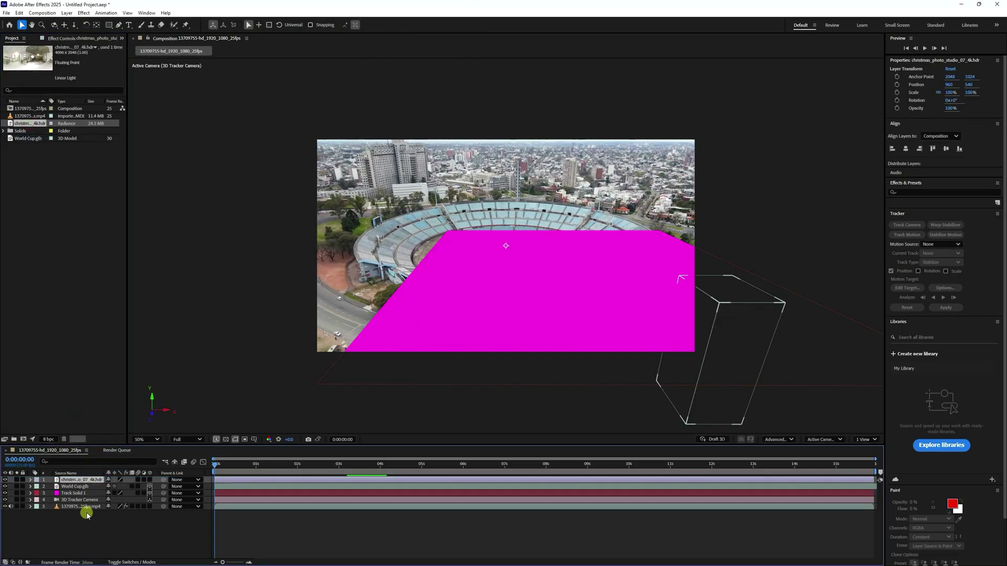
- Create a new light layer of type Environment with 100% intensity and shadow casting on
{"action": "right_click", "coordinate": [74, 533]}
{"action": "left_click", "coordinate": [99, 435]}
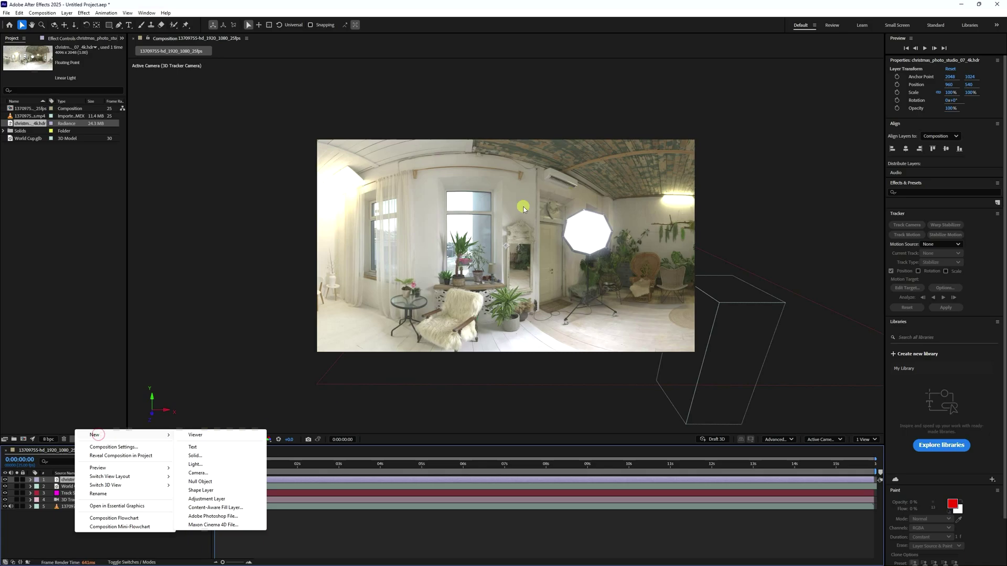
{"action": "left_click", "coordinate": [194, 464]}
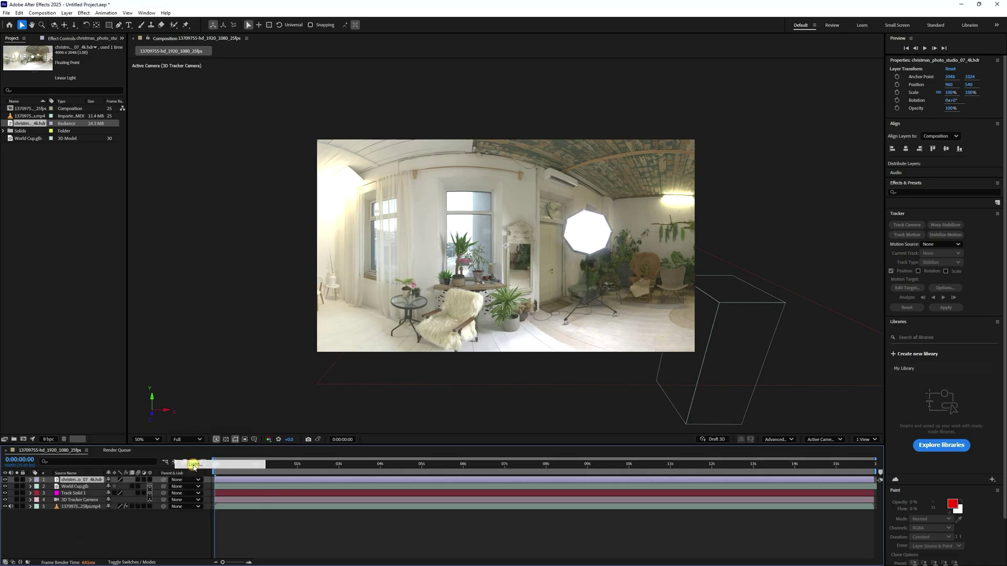
{"action": "left_click", "coordinate": [510, 205]}
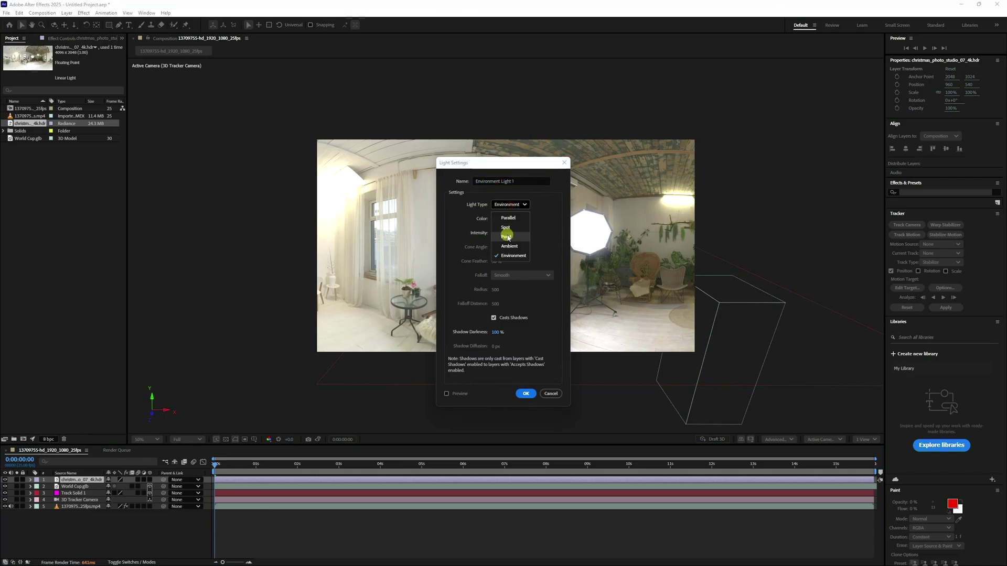
{"action": "left_click", "coordinate": [521, 257]}
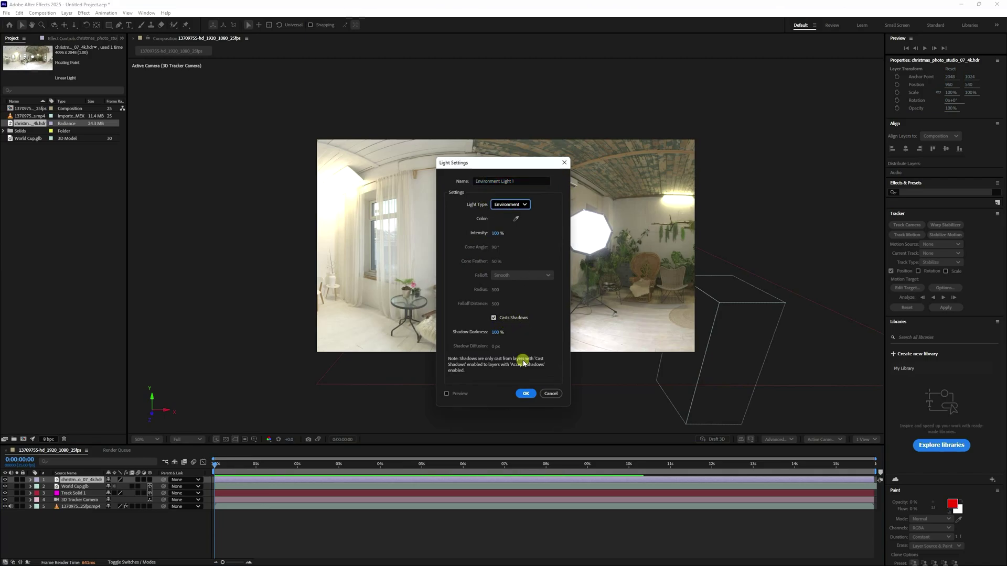
{"action": "left_click", "coordinate": [525, 394]}
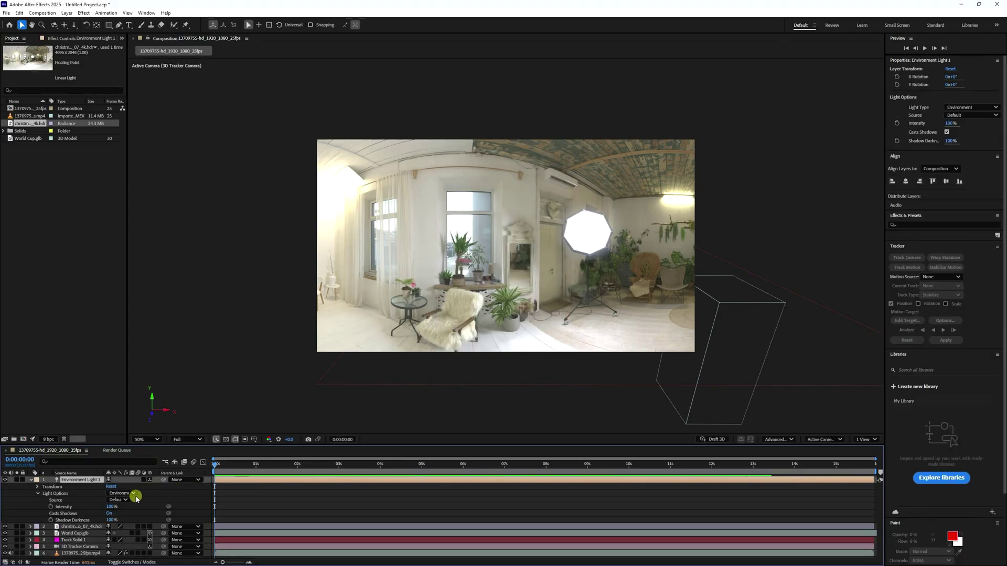
- Set the environment light's source to christmas_photo_studio_07_4k.hdr and save the project
{"action": "left_click", "coordinate": [118, 500]}
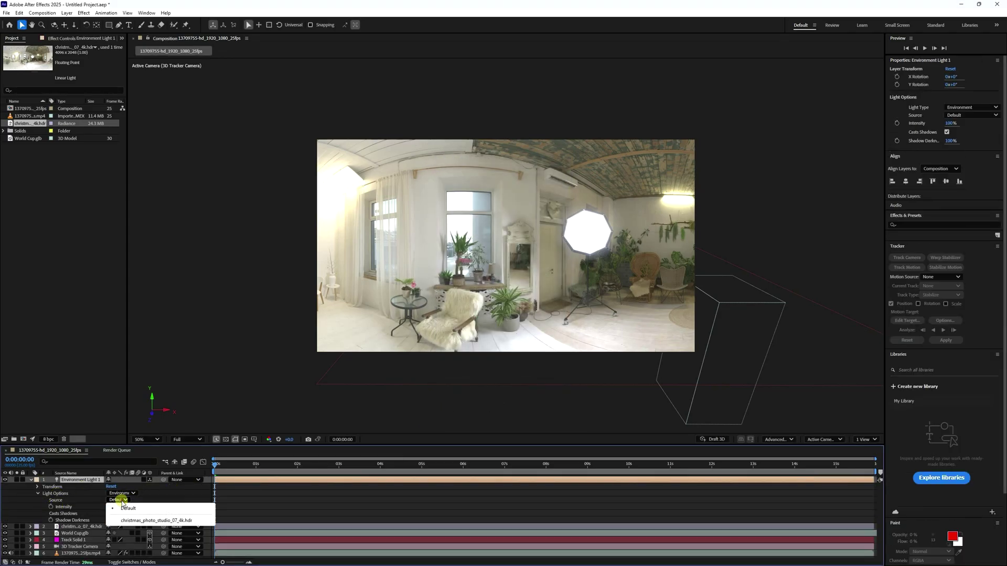
{"action": "left_click", "coordinate": [134, 522]}
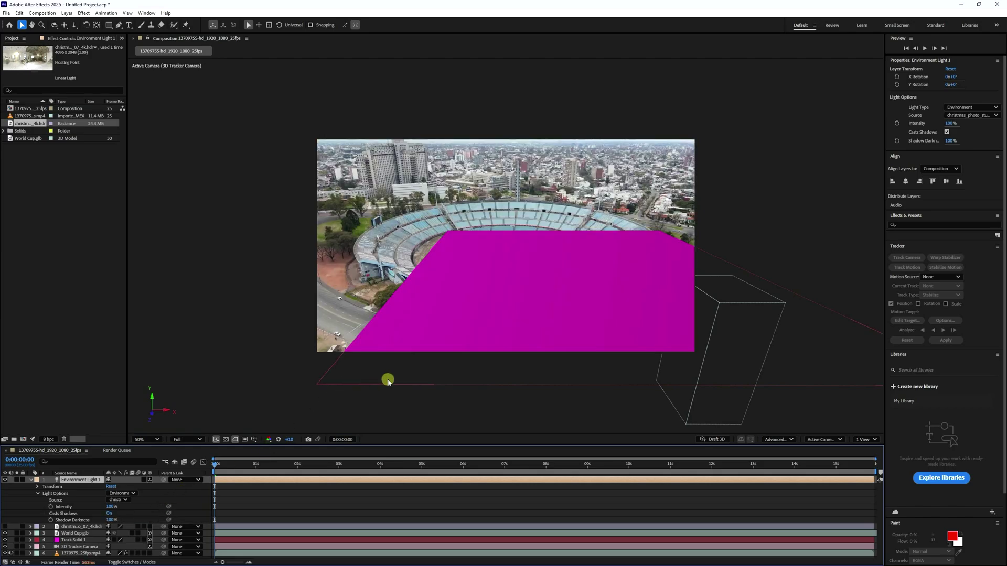
{"action": "key", "text": "/"}
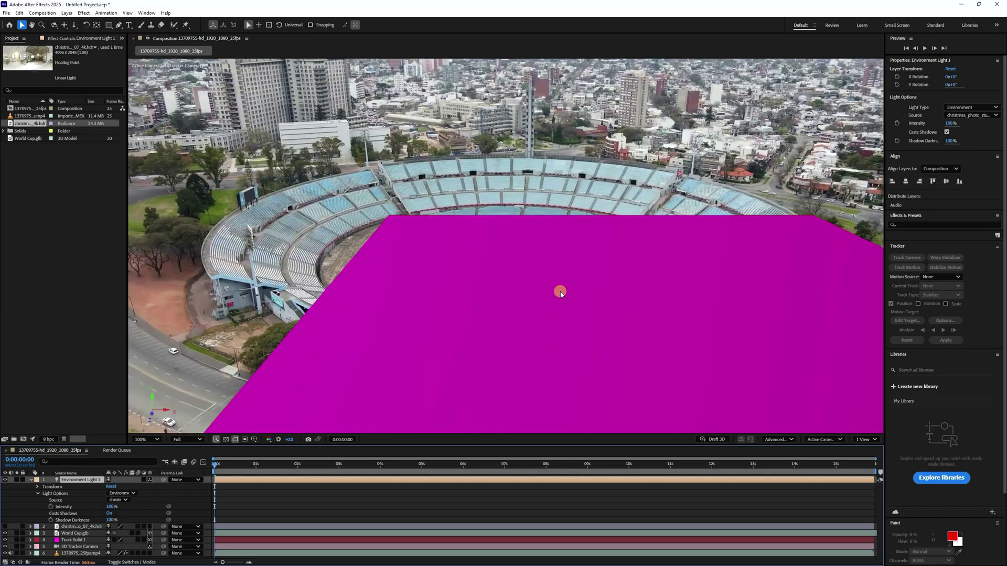
{"action": "key", "text": "ctrl+s"}
- Switch the composition to the Front view and examine where the trophy sits relative to the tracker camera
{"action": "key", "text": "comma"}
{"action": "key", "text": "comma"}
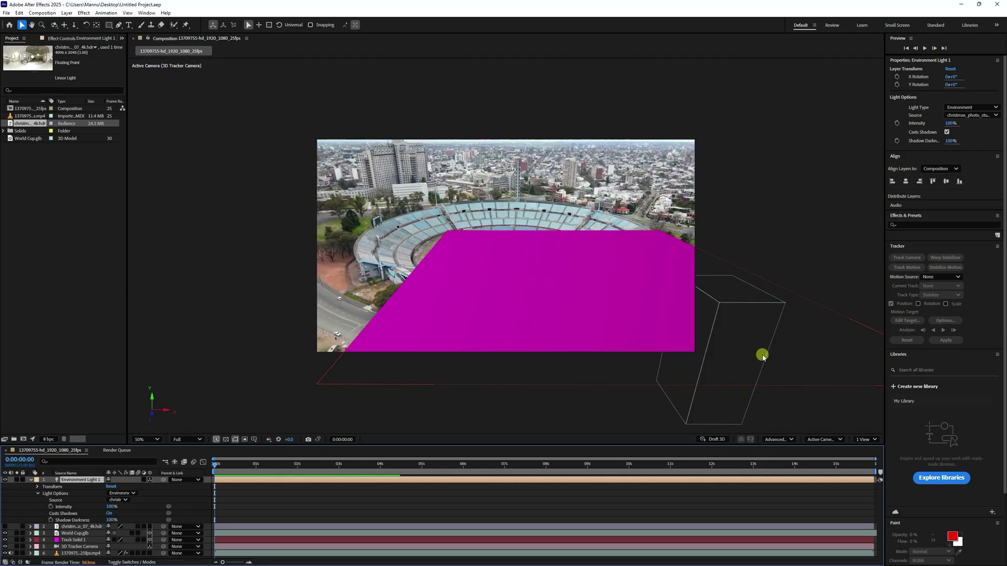
{"action": "left_click", "coordinate": [825, 440]}
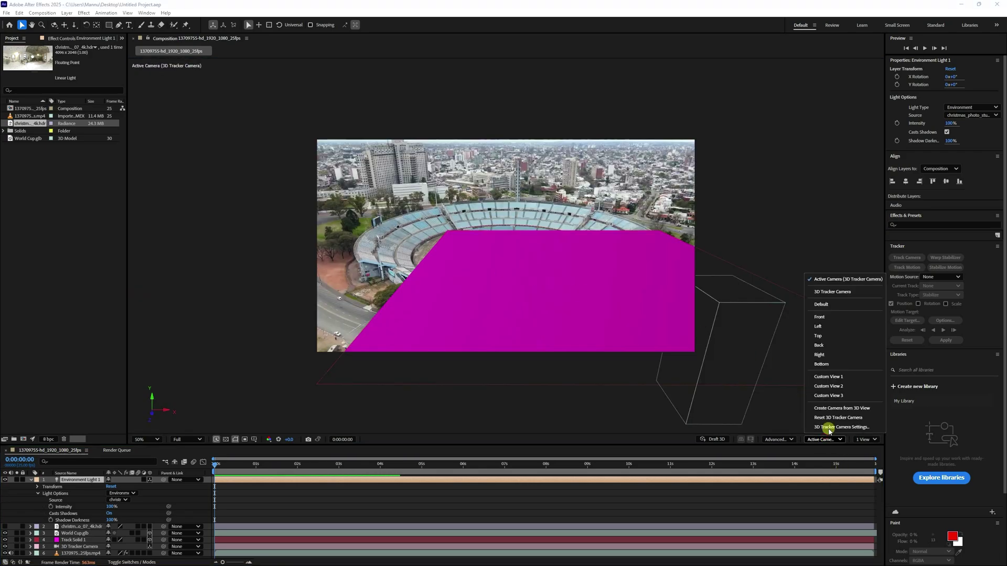
{"action": "left_click", "coordinate": [819, 317]}
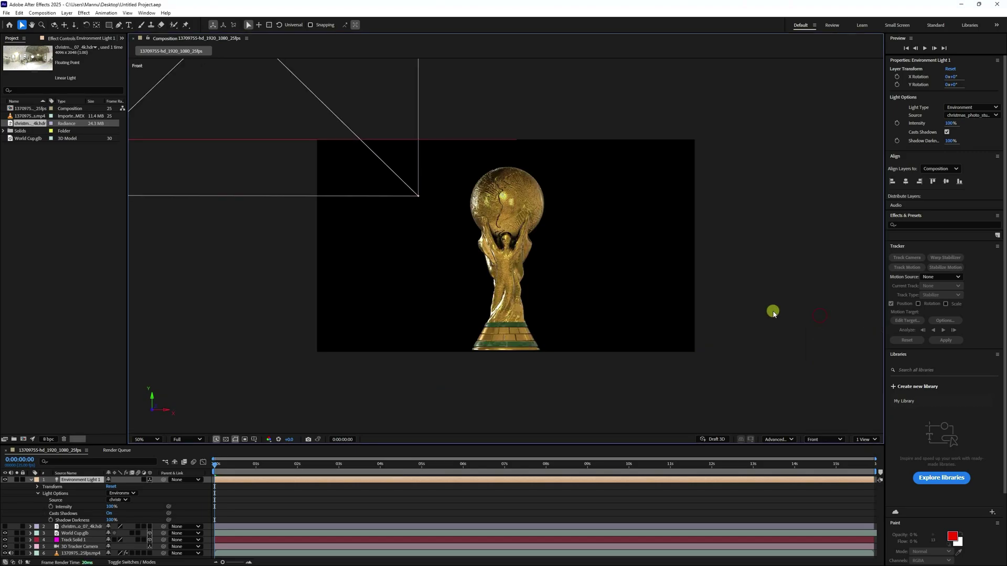
{"action": "key", "text": "comma"}
{"action": "scroll", "coordinate": [506, 237], "scroll_direction": "up", "scroll_amount": 4}
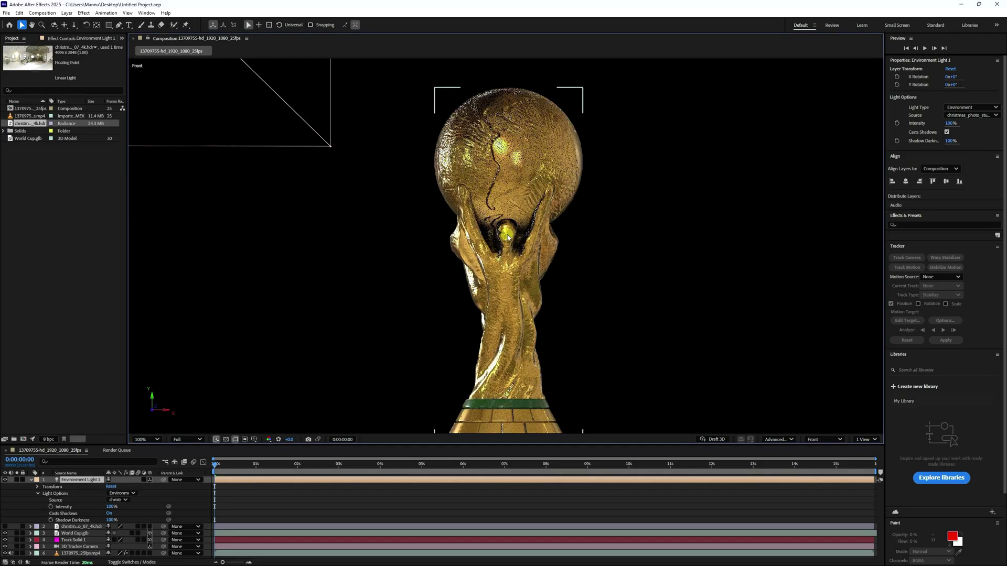
{"action": "scroll", "coordinate": [542, 254], "scroll_direction": "left", "scroll_amount": 5}
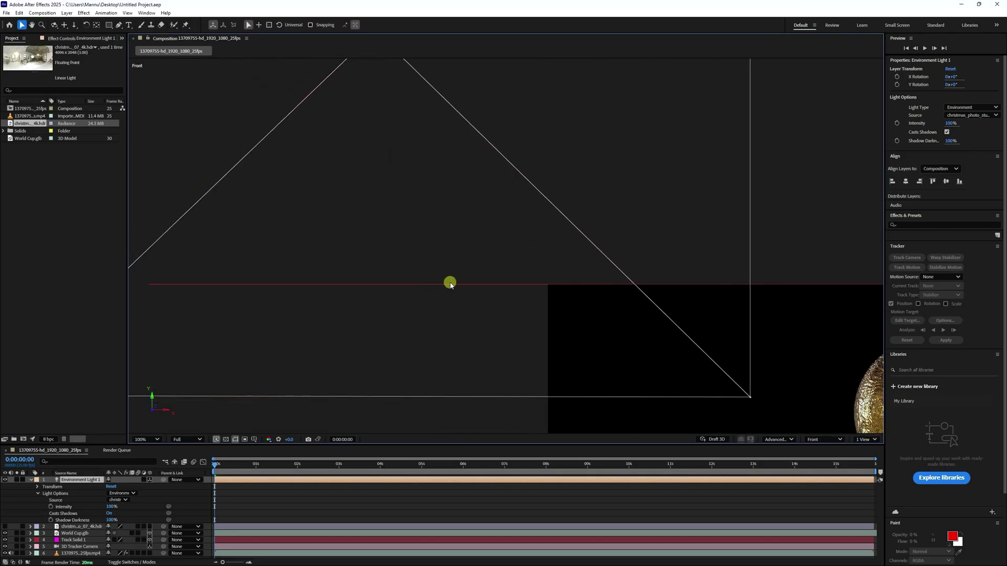
{"action": "left_click", "coordinate": [74, 527]}
{"action": "key", "text": "comma"}
{"action": "key", "text": "comma"}
{"action": "key", "text": "comma"}
{"action": "key", "text": "comma"}
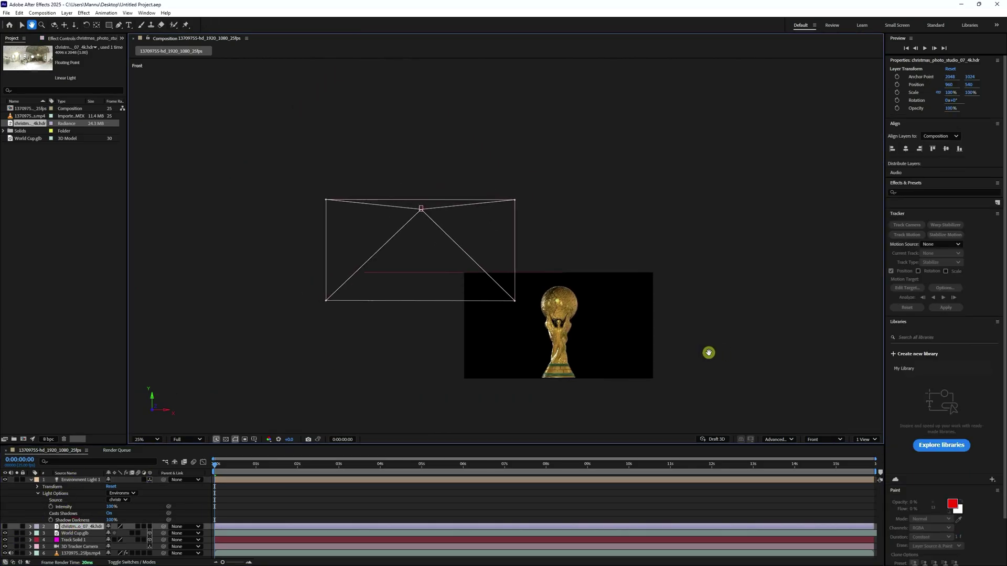
{"action": "key", "text": "v"}
- Move the World Cup model up and across to the tracker camera in the Front view, to about X -590, Y -568
{"action": "left_click", "coordinate": [78, 534]}
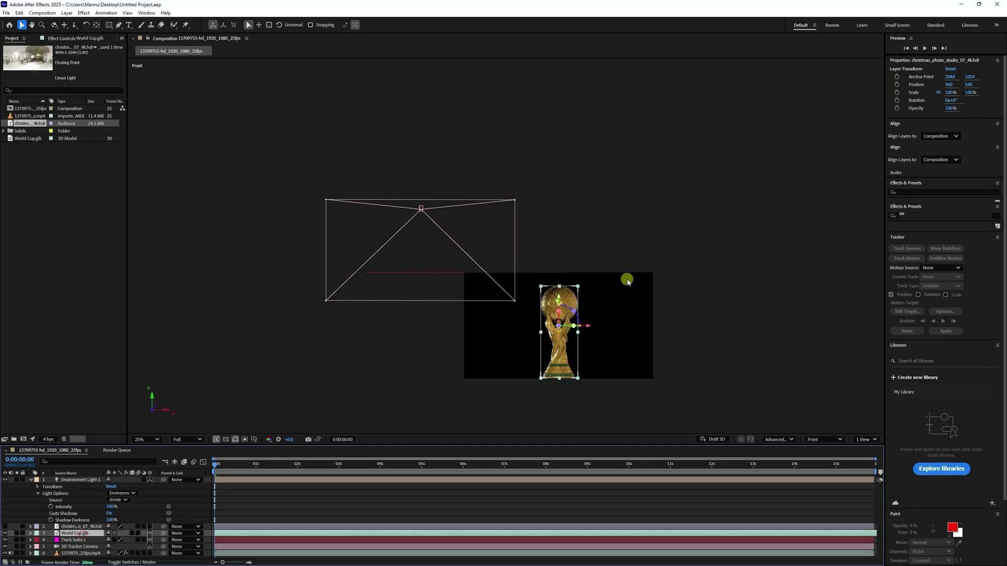
{"action": "left_click_drag", "start_coordinate": [559, 303], "coordinate": [577, 176]}
{"action": "key", "text": "period"}
{"action": "key", "text": "period"}
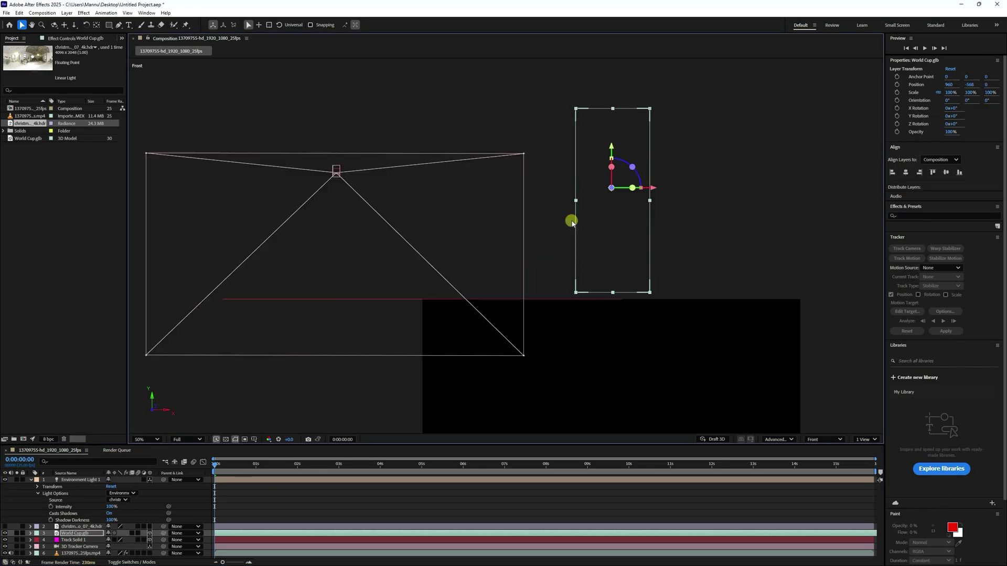
{"action": "left_click_drag", "start_coordinate": [652, 189], "coordinate": [327, 194]}
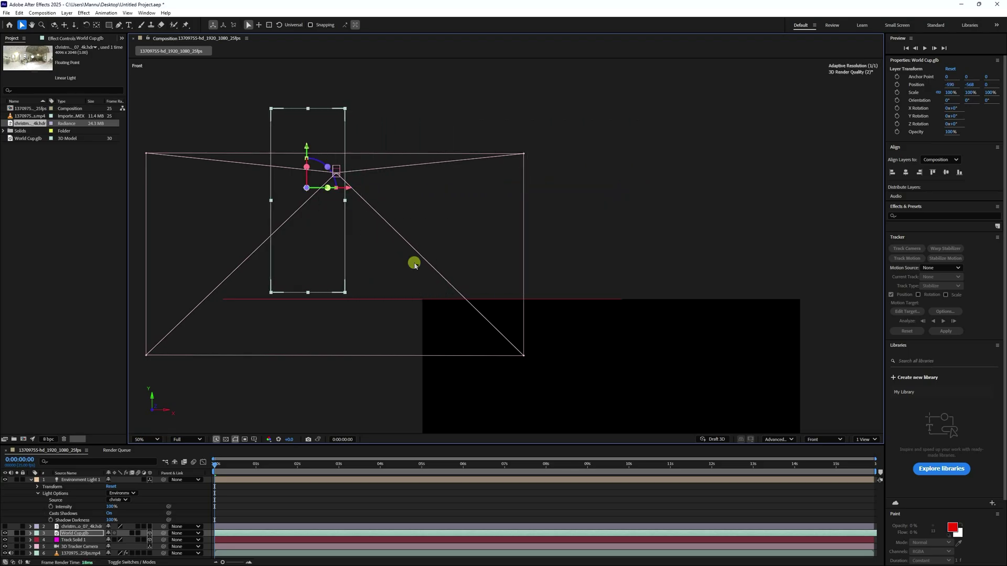
- In the Top view, move the World Cup model over the track solid to about X 142, Z 412
{"action": "left_click", "coordinate": [807, 439]}
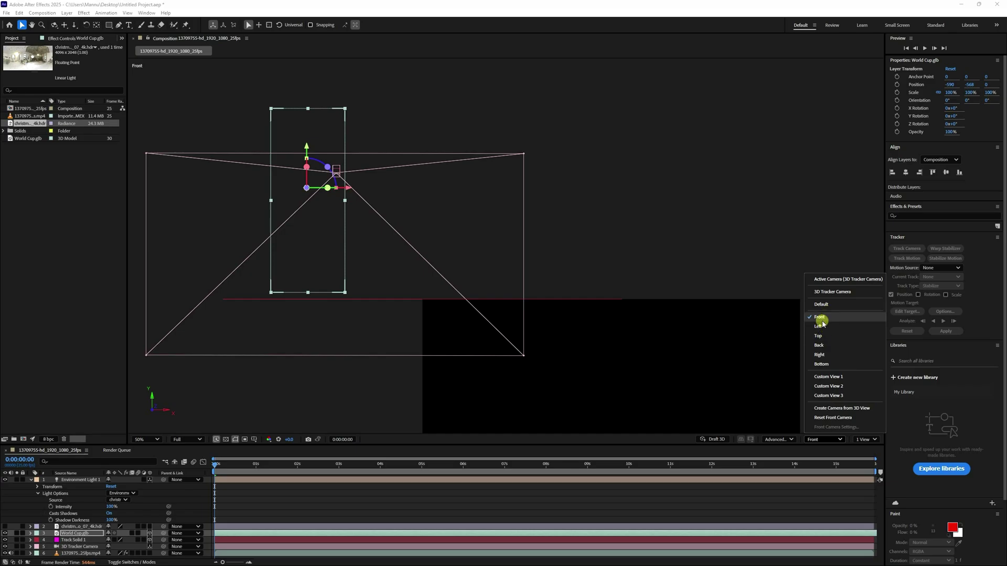
{"action": "left_click", "coordinate": [820, 337]}
{"action": "scroll", "coordinate": [548, 287], "scroll_direction": "down", "scroll_amount": 3}
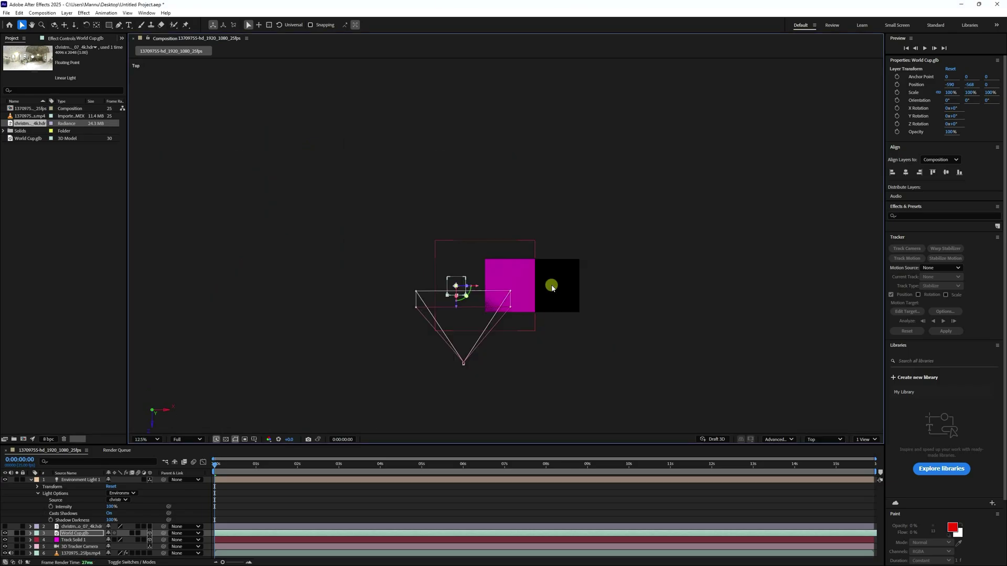
{"action": "scroll", "coordinate": [545, 287], "scroll_direction": "up", "scroll_amount": 1}
{"action": "left_click_drag", "start_coordinate": [407, 357], "coordinate": [506, 286]}
- Return to the active 3D tracker camera view and shift the trophy along X to about -106
{"action": "left_click", "coordinate": [825, 440]}
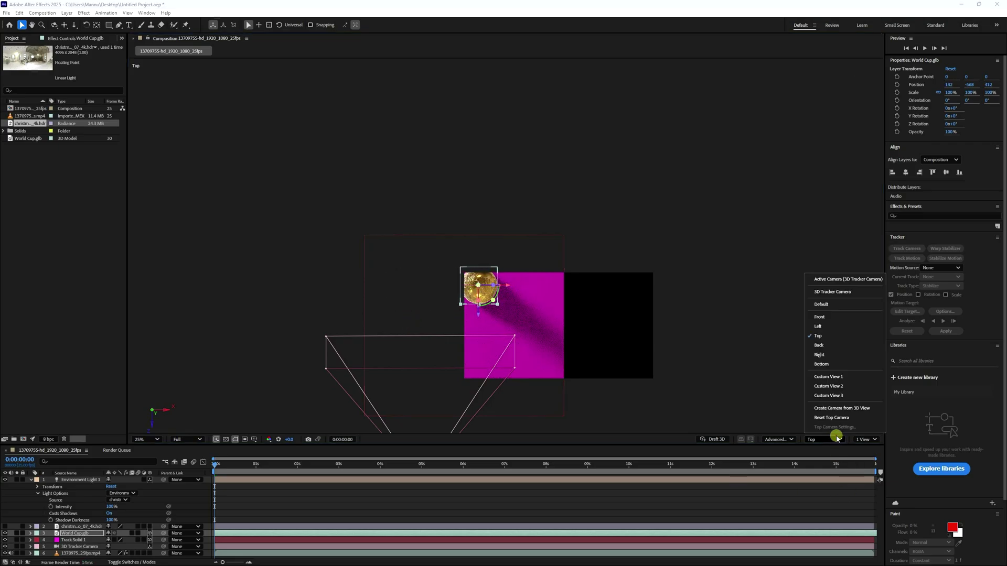
{"action": "left_click", "coordinate": [830, 282]}
{"action": "key", "text": "period"}
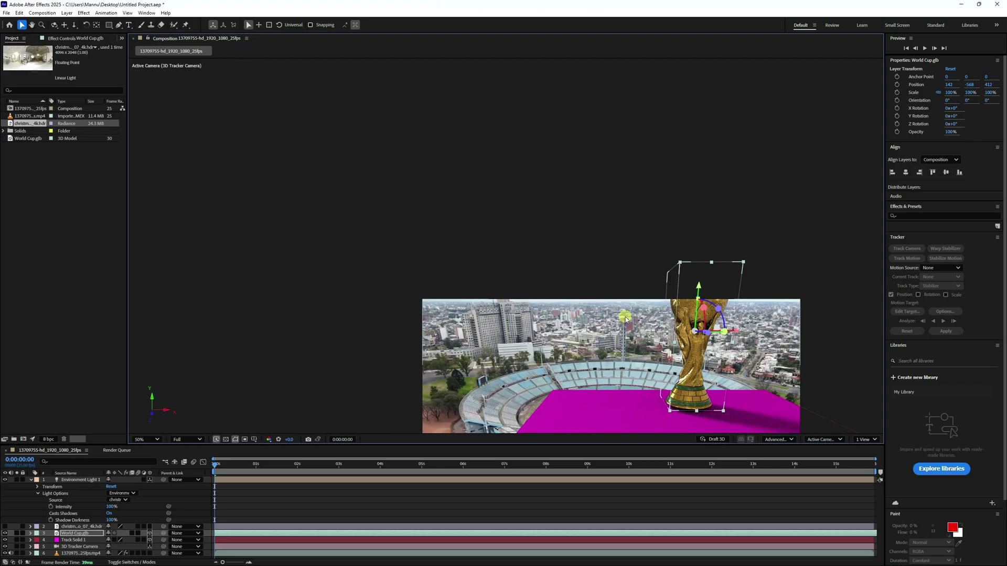
{"action": "scroll", "coordinate": [639, 297], "scroll_direction": "down", "scroll_amount": 5}
{"action": "scroll", "coordinate": [640, 297], "scroll_direction": "right", "scroll_amount": 4}
{"action": "scroll", "coordinate": [639, 296], "scroll_direction": "up", "scroll_amount": 3}
{"action": "scroll", "coordinate": [640, 297], "scroll_direction": "left", "scroll_amount": 3}
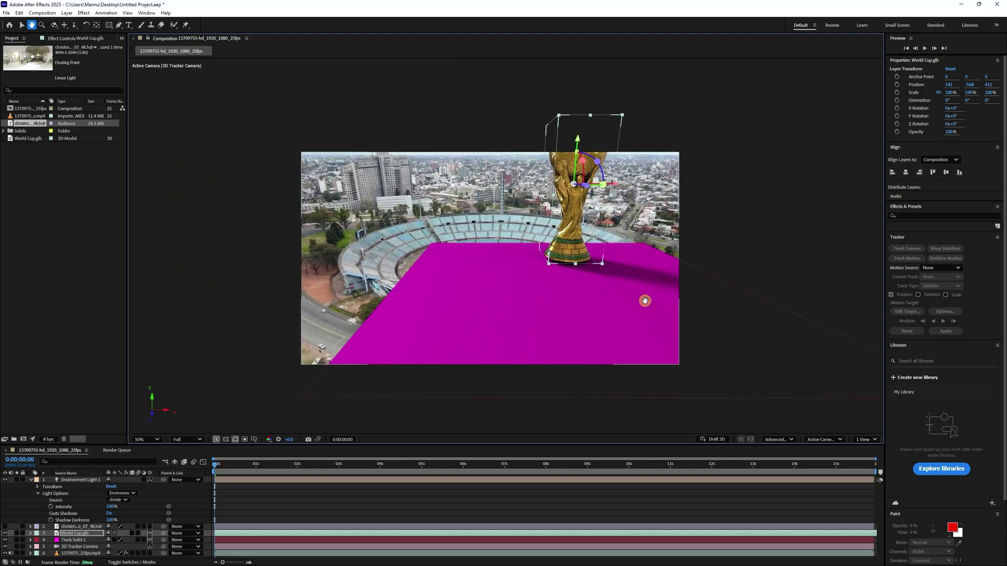
{"action": "key", "text": "v"}
{"action": "key", "text": "period"}
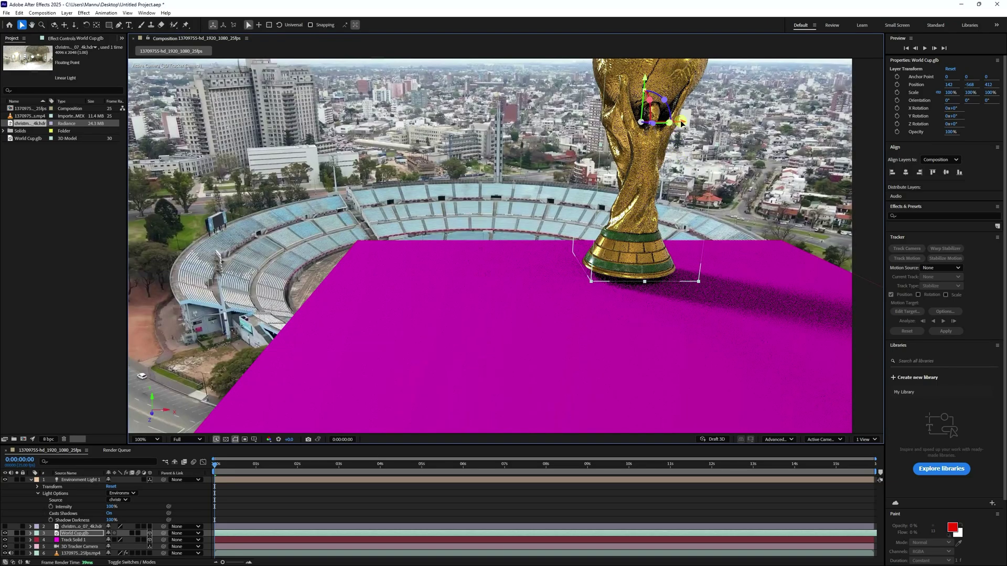
{"action": "left_click_drag", "start_coordinate": [680, 123], "coordinate": [513, 317]}
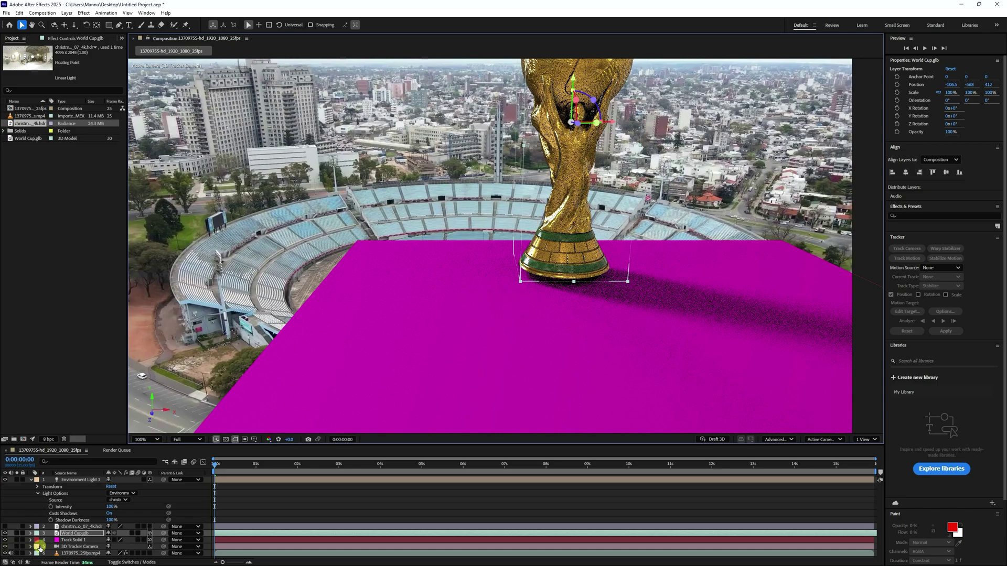
- Set Accepts Shadows to Only in the material options of Track Solid 1
{"action": "left_click", "coordinate": [30, 540]}
{"action": "scroll", "coordinate": [53, 531], "scroll_direction": "down", "scroll_amount": 1}
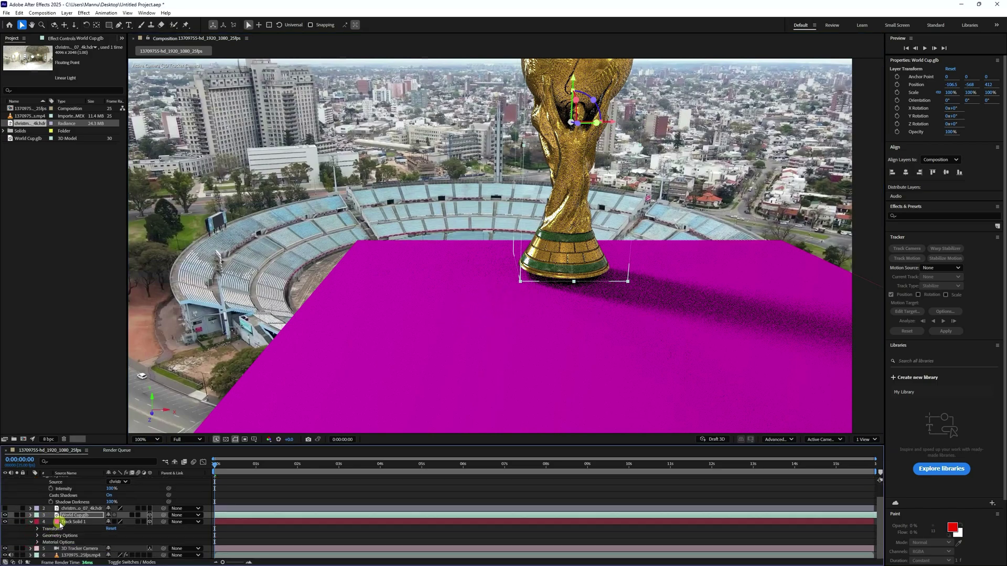
{"action": "left_click", "coordinate": [37, 542]}
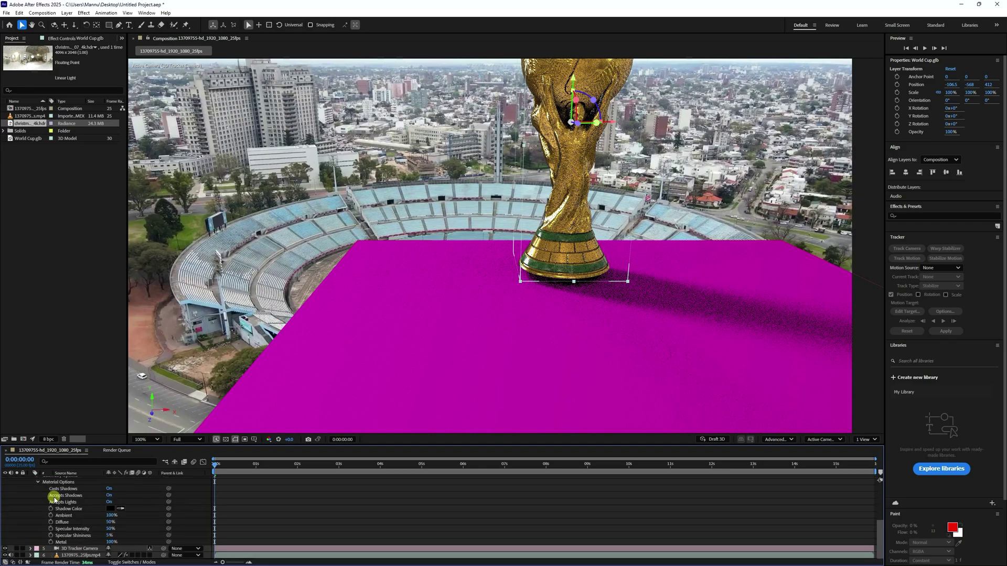
{"action": "left_click", "coordinate": [108, 496]}
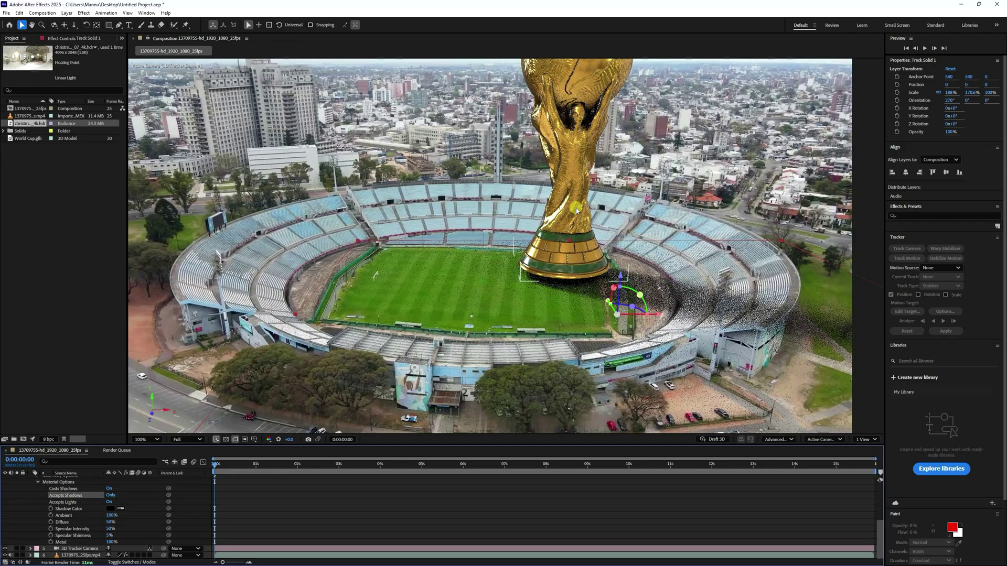
- Fine-tune the trophy's placement on the pitch to about X -169.4, Y -558.8
{"action": "scroll", "coordinate": [105, 493], "scroll_direction": "up", "scroll_amount": 5}
{"action": "left_click", "coordinate": [74, 532]}
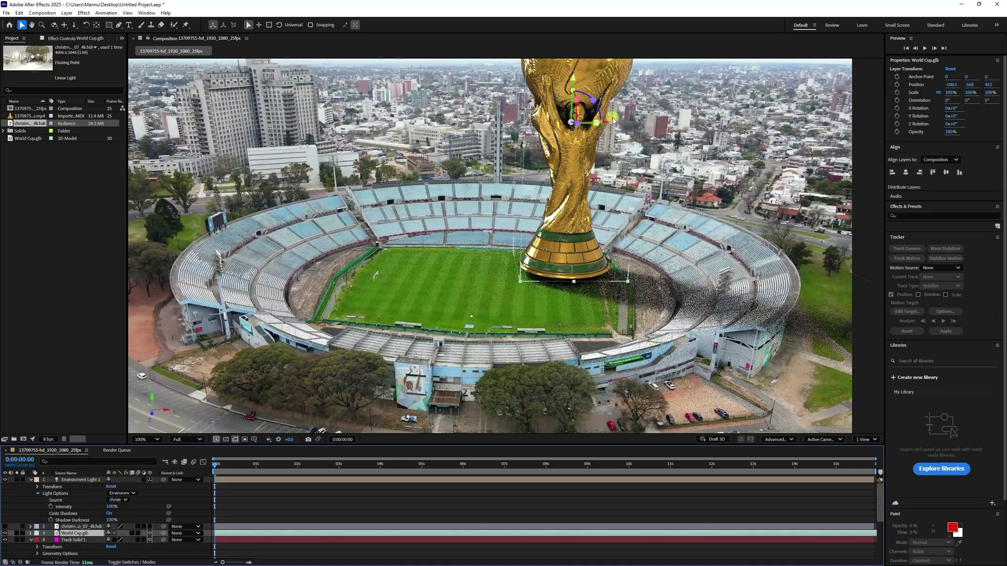
{"action": "left_click_drag", "start_coordinate": [616, 123], "coordinate": [594, 124]}
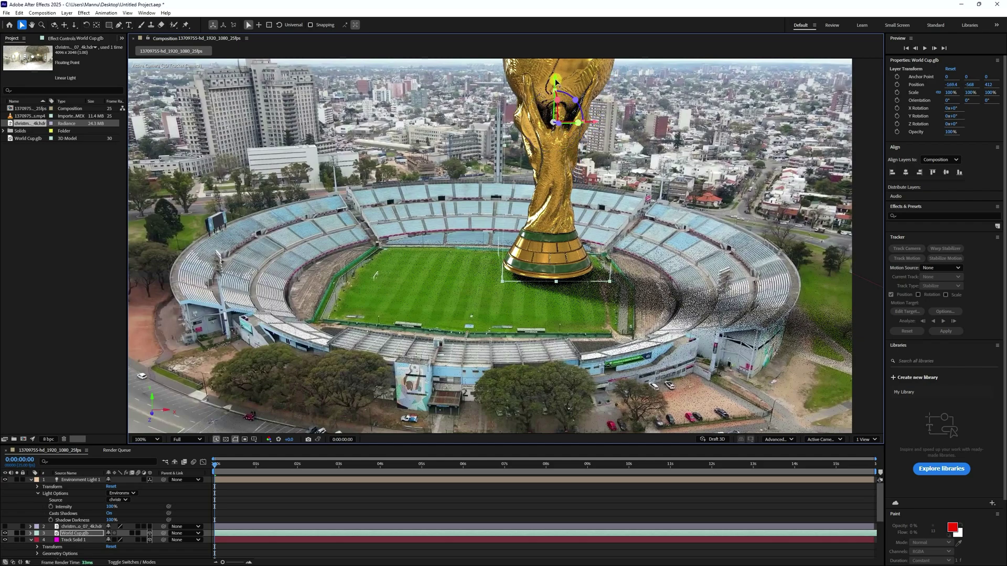
{"action": "left_click_drag", "start_coordinate": [556, 85], "coordinate": [556, 83]}
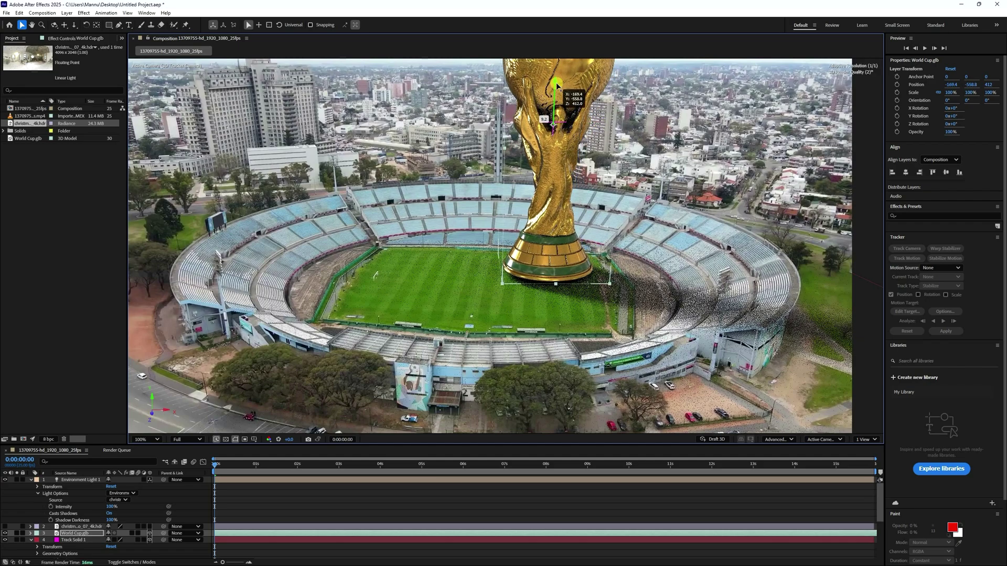
{"action": "left_click", "coordinate": [565, 268]}
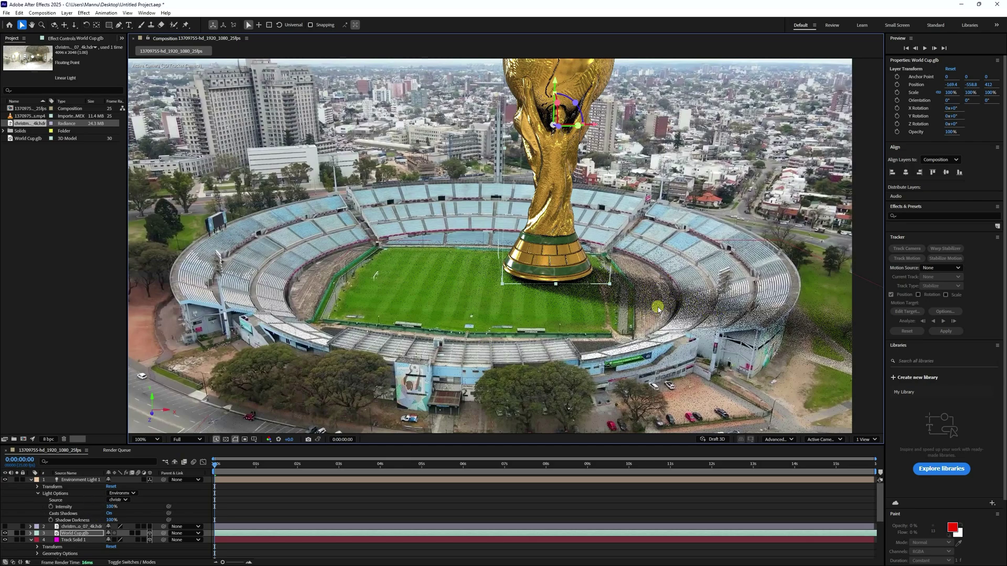
- Set the Y Rotation of Environment Light 1 to about -30° to redirect the trophy's shadow
{"action": "left_click", "coordinate": [38, 494]}
{"action": "left_click", "coordinate": [36, 487]}
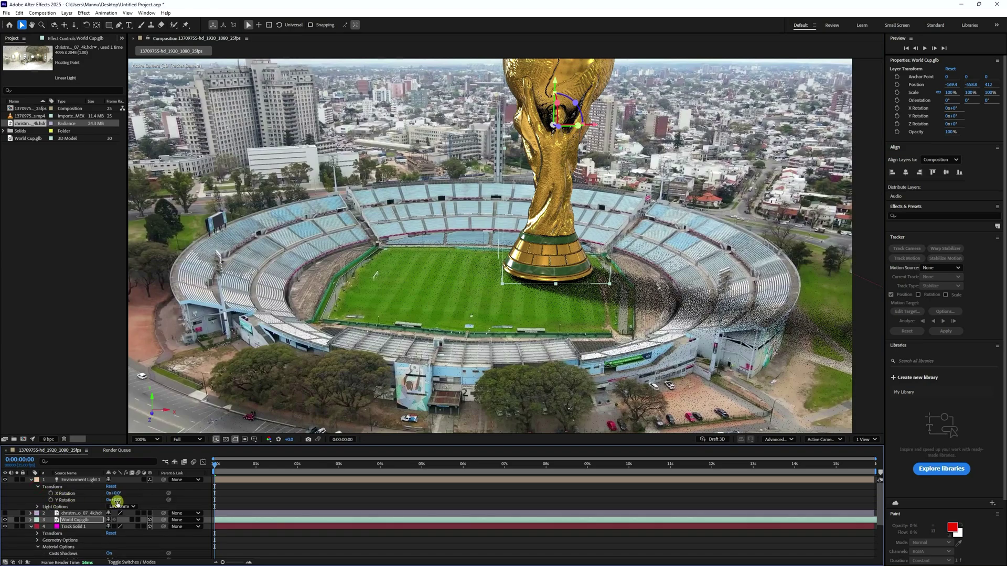
{"action": "left_click_drag", "start_coordinate": [116, 501], "coordinate": [108, 506]}
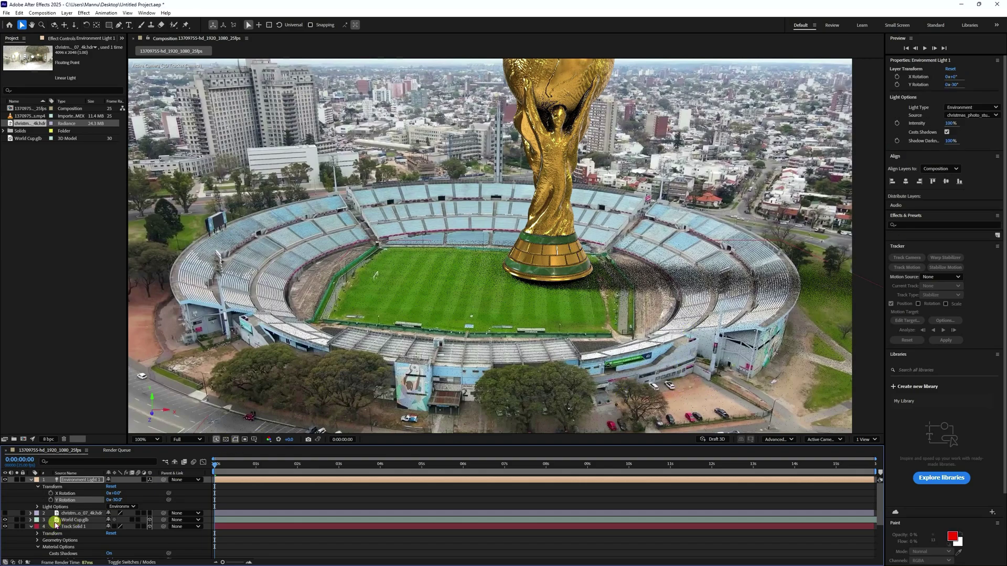
{"action": "left_click", "coordinate": [30, 481]}
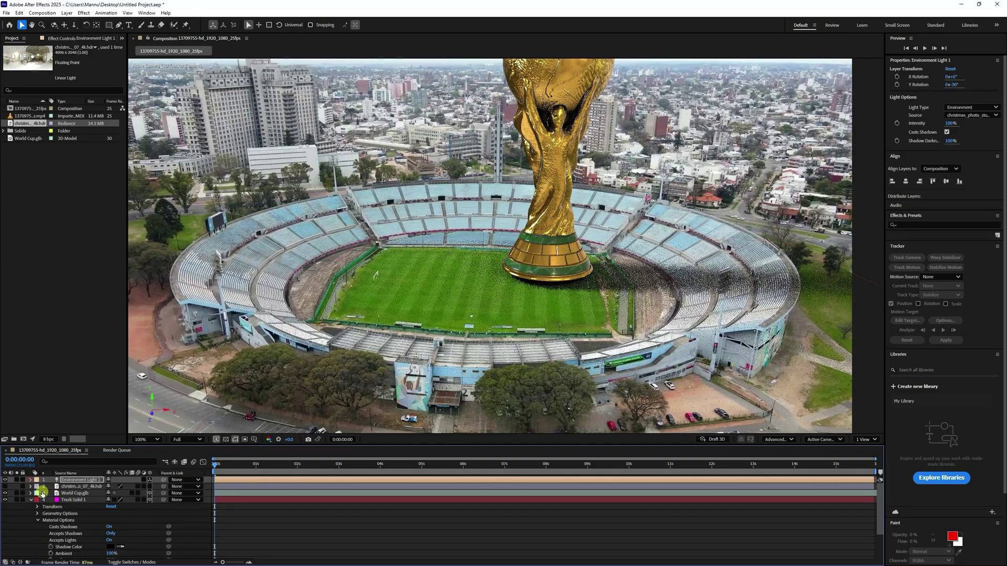
- Keyframe the World Cup model's Y Rotation from 0 on the first frame to two full turns at 0:00:15:22
{"action": "left_click", "coordinate": [73, 494]}
{"action": "left_click", "coordinate": [31, 500]}
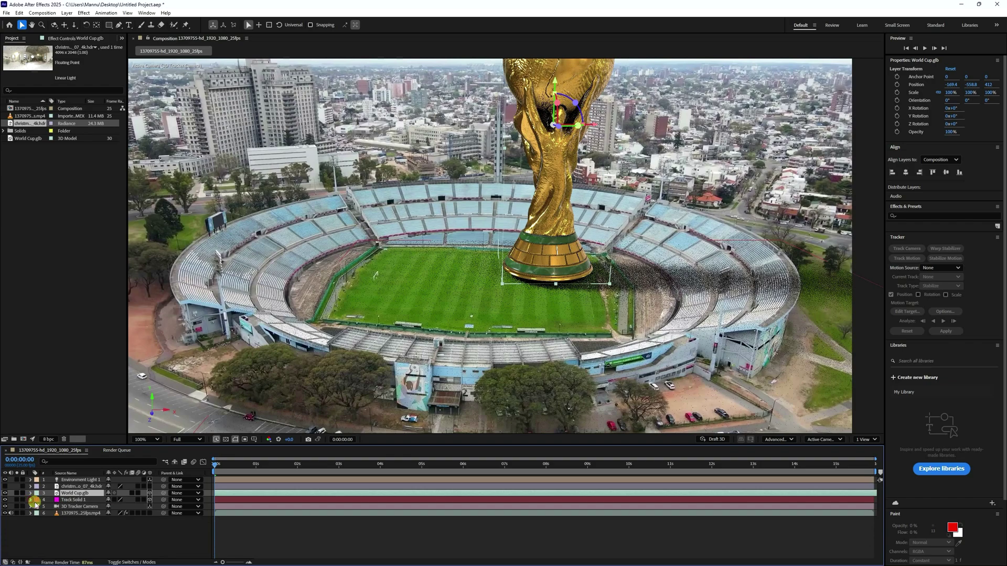
{"action": "key", "text": "r"}
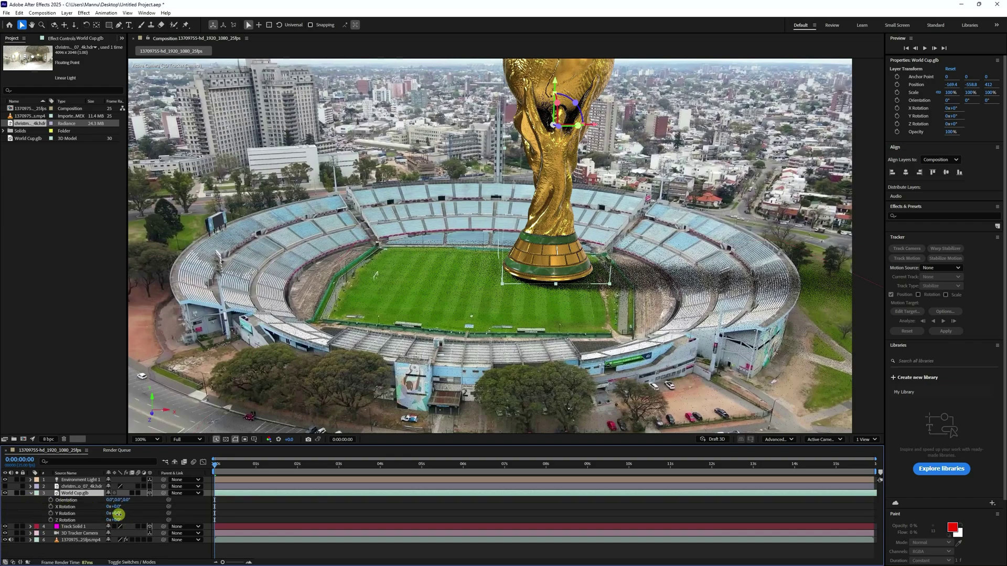
{"action": "left_click_drag", "start_coordinate": [118, 514], "coordinate": [205, 514]}
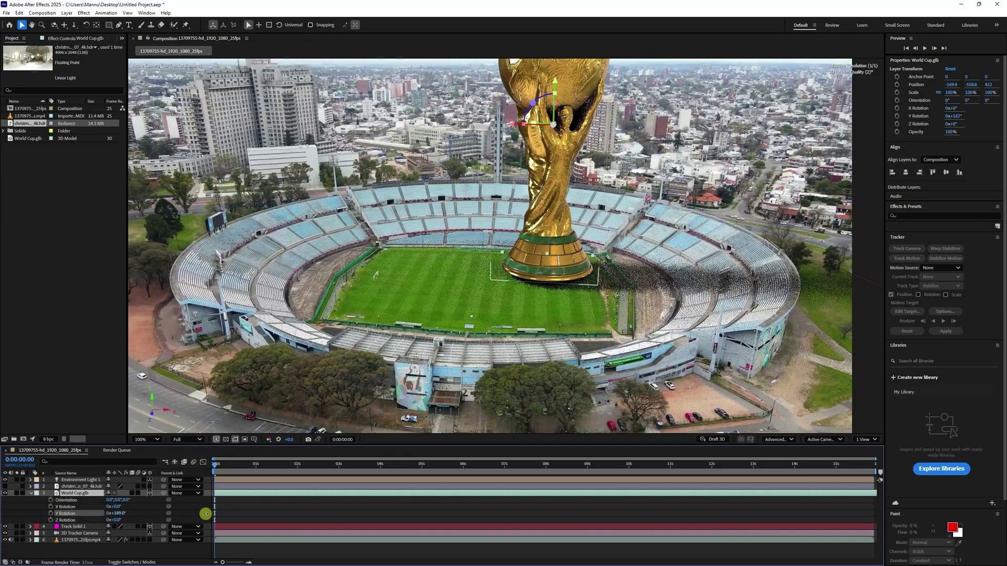
{"action": "key", "text": "ctrl+z"}
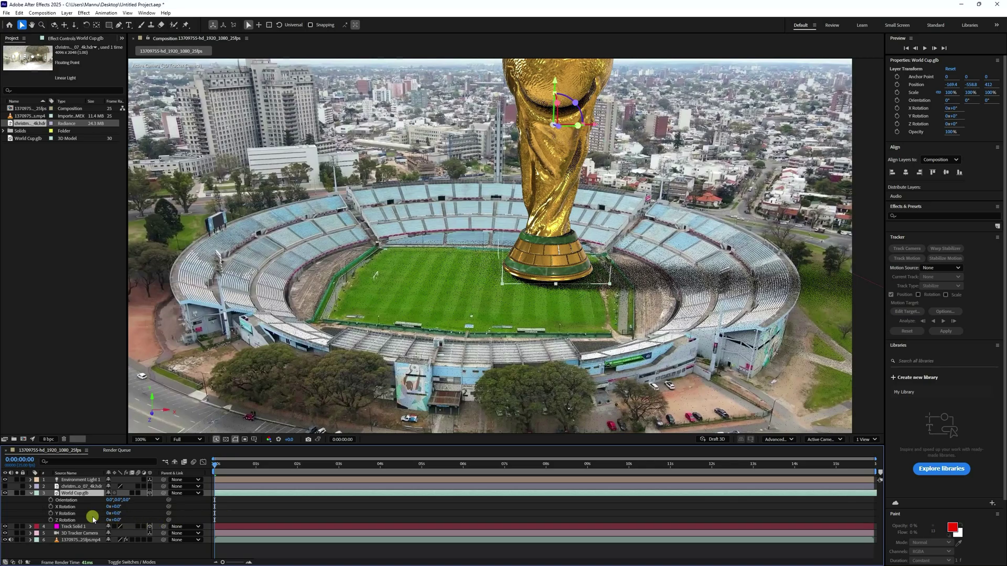
{"action": "left_click", "coordinate": [51, 513]}
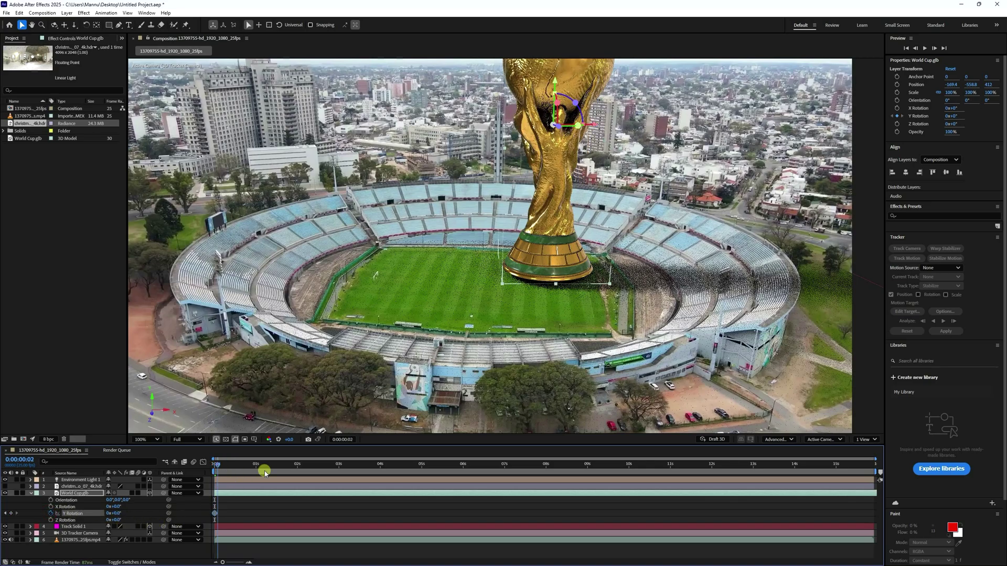
{"action": "left_click_drag", "start_coordinate": [265, 472], "coordinate": [953, 478]}
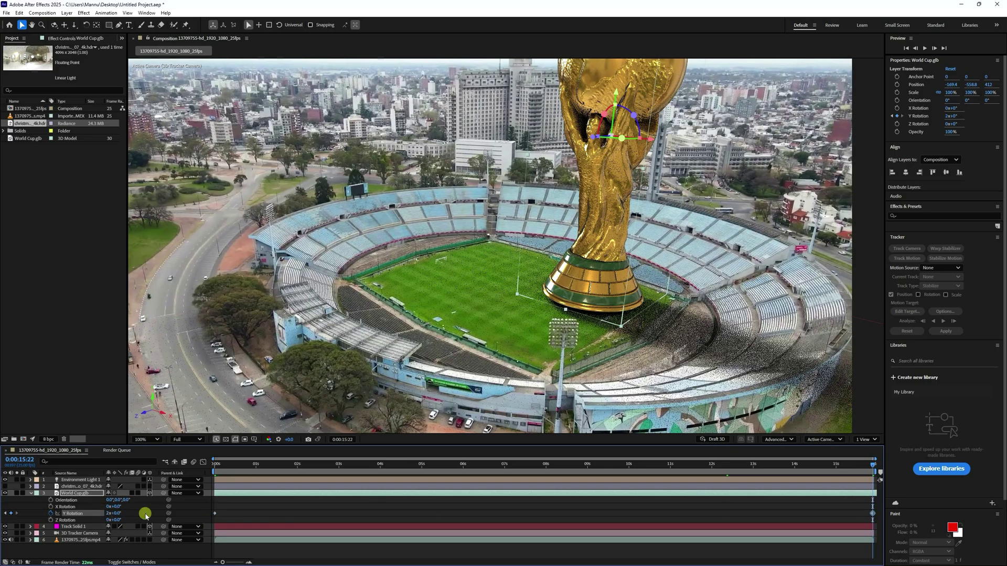
- Preview the rotating trophy from the first frame with the composition view magnification set to Fit
{"action": "left_click_drag", "start_coordinate": [223, 469], "coordinate": [215, 468]}
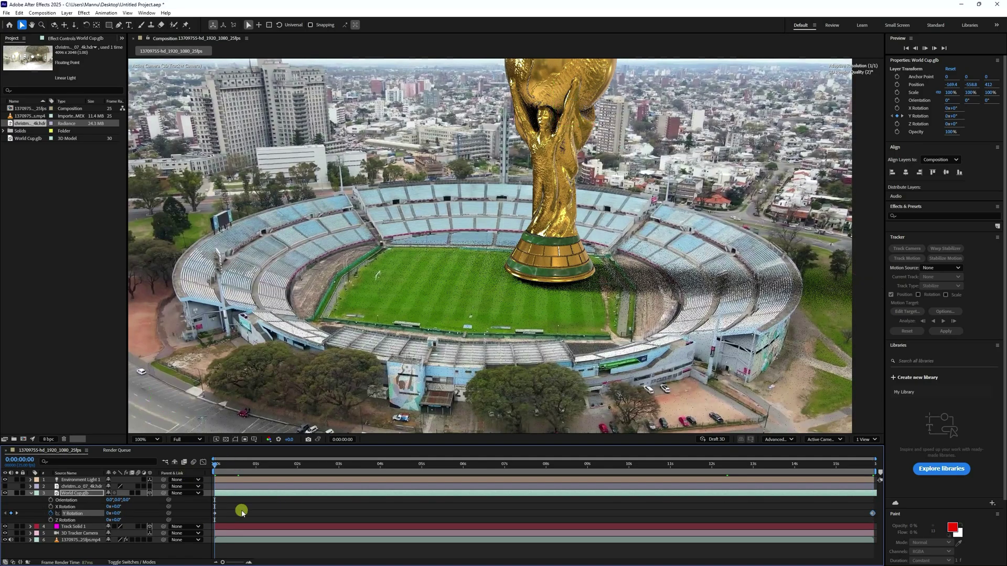
{"action": "key", "text": "space"}
{"action": "left_click", "coordinate": [147, 440]}
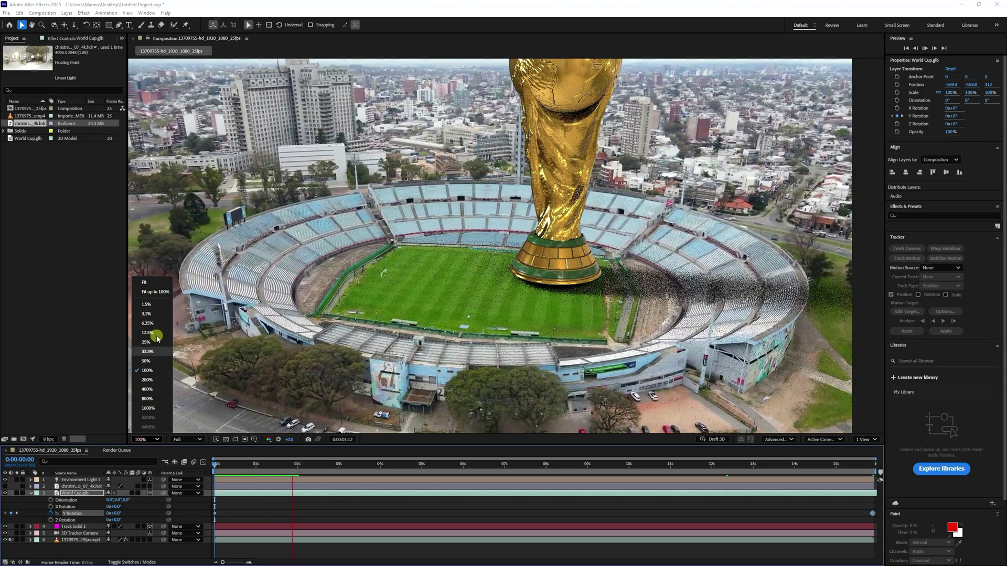
{"action": "left_click", "coordinate": [150, 287]}
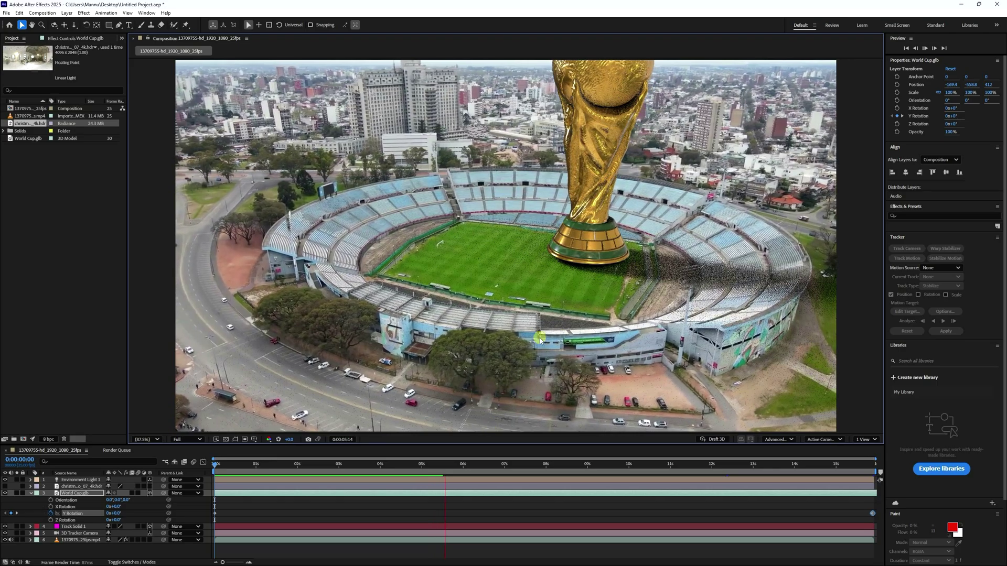
- Stop the preview and import the day31_trophy 3D model into the project
{"action": "key", "text": "space"}
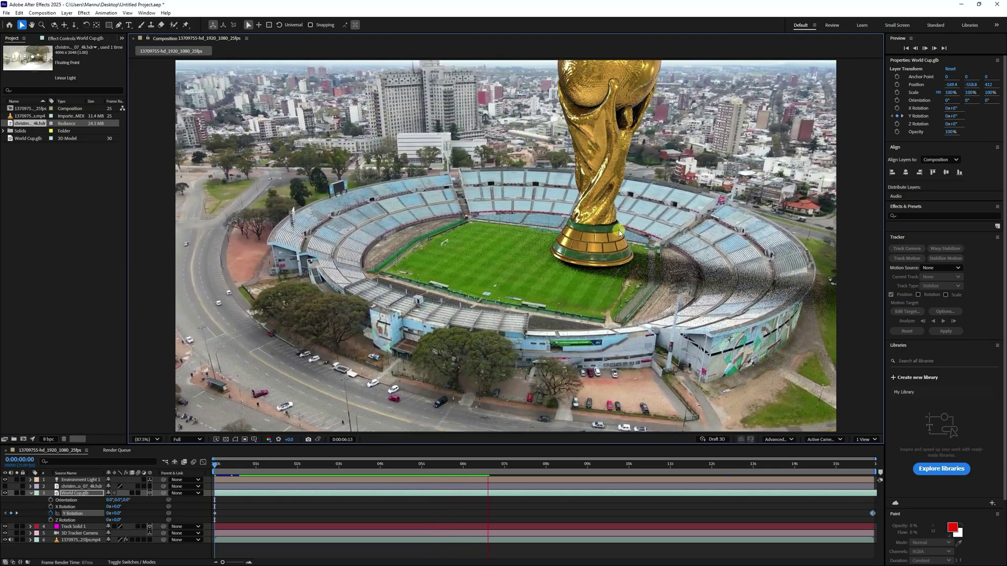
{"action": "right_click", "coordinate": [41, 233]}
{"action": "left_click", "coordinate": [50, 260]}
{"action": "right_click", "coordinate": [51, 264]}
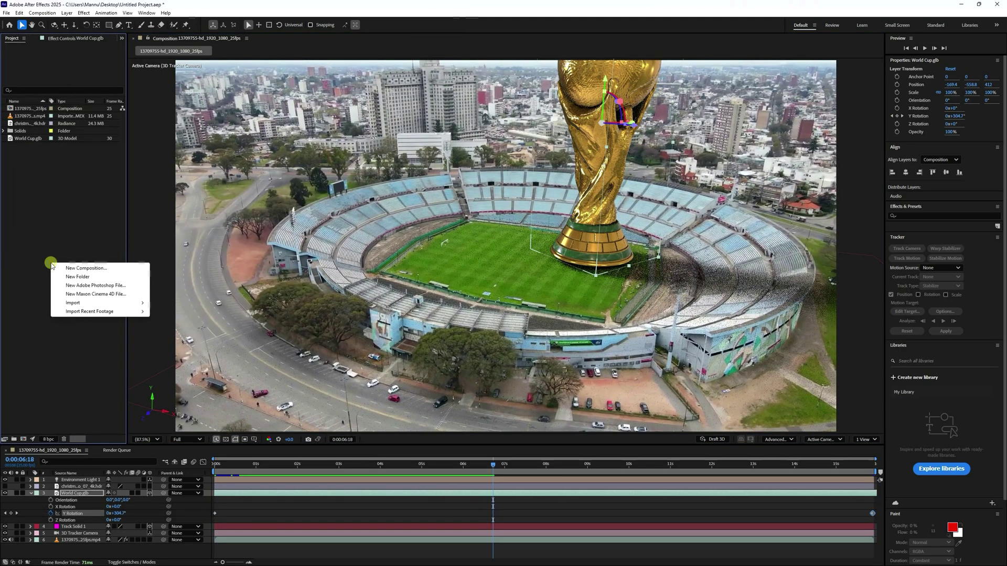
{"action": "mouse_move", "coordinate": [71, 307]}
{"action": "left_click", "coordinate": [199, 305]}
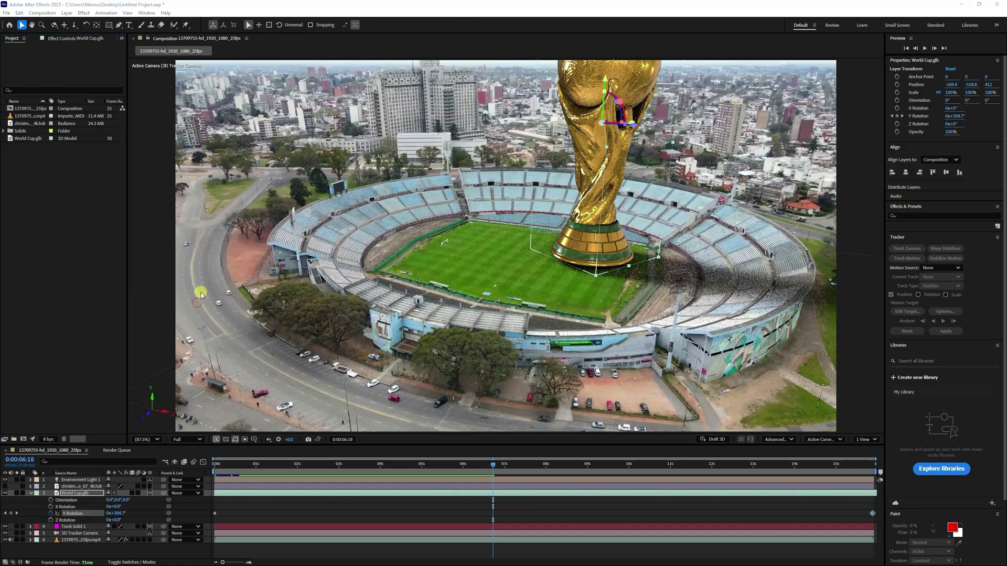
{"action": "double_click", "coordinate": [93, 81]}
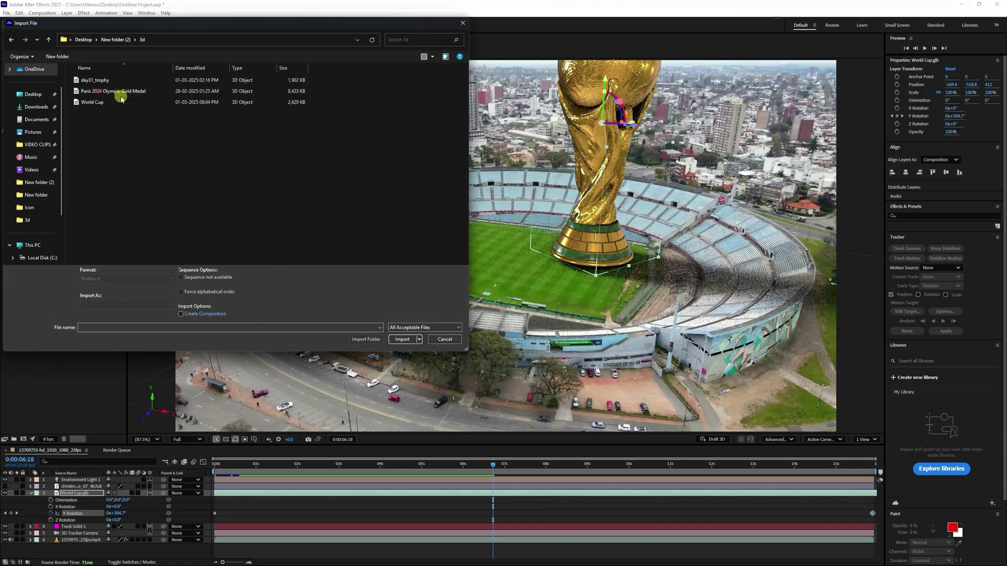
{"action": "left_click", "coordinate": [105, 82]}
{"action": "left_click", "coordinate": [403, 339]}
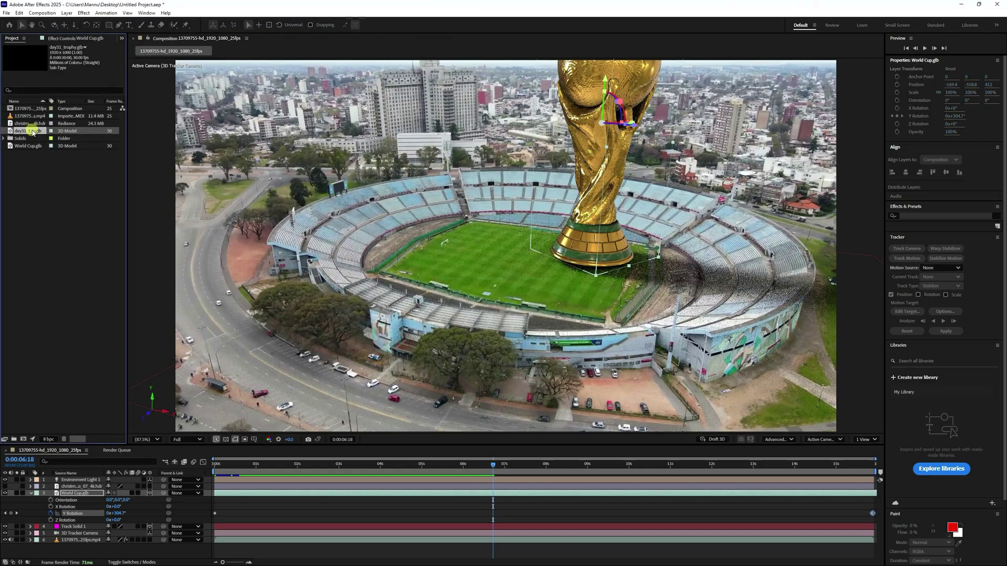
- Add day31_trophy.glb as the topmost layer of the composition, scaling the model to comp size
{"action": "left_click_drag", "start_coordinate": [28, 131], "coordinate": [81, 479]}
{"action": "left_click", "coordinate": [446, 268]}
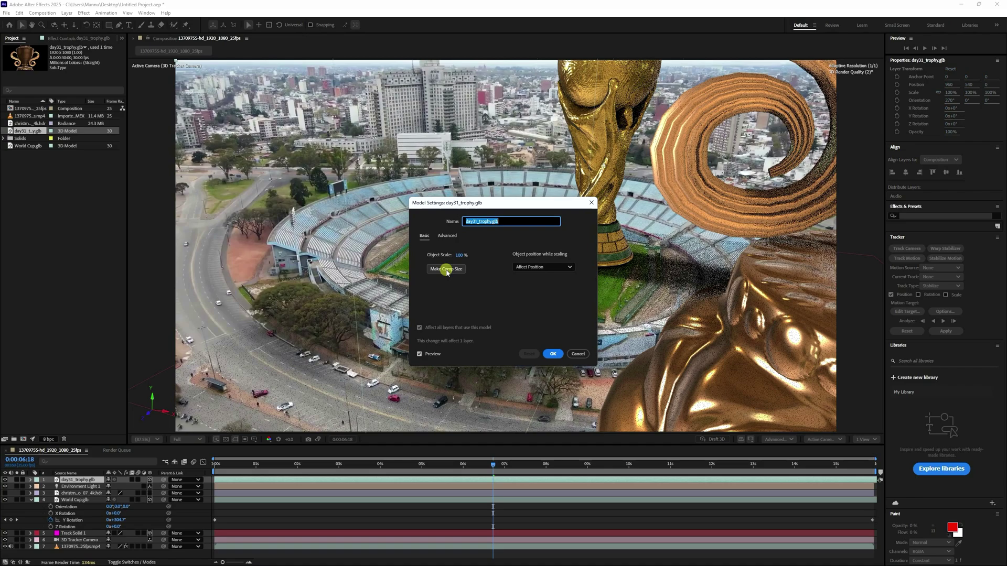
{"action": "left_click", "coordinate": [552, 354]}
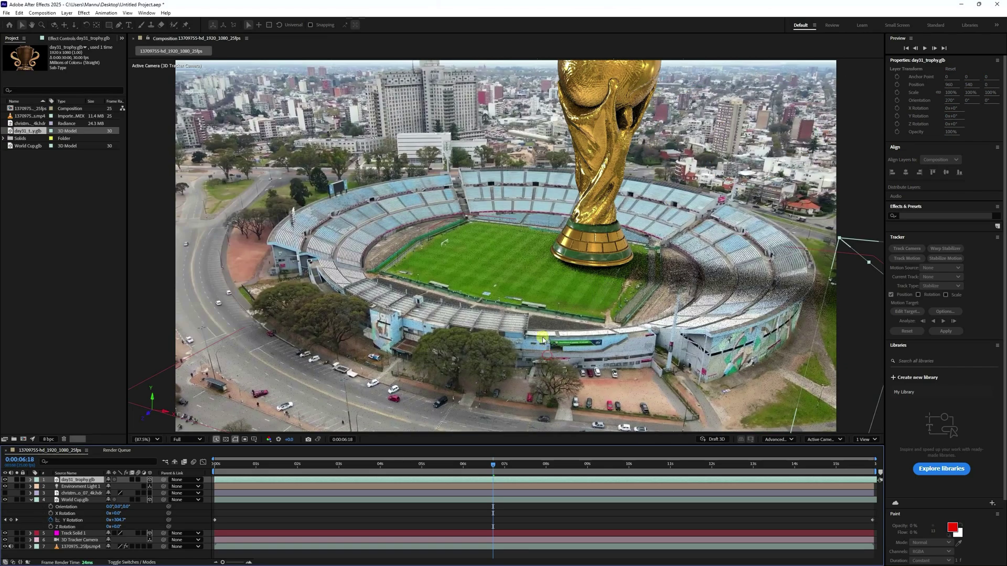
- In the Top view, move the day31_trophy model beside the World Cup model, to about X -710, Z 436
{"action": "left_click", "coordinate": [821, 439]}
{"action": "left_click", "coordinate": [817, 336]}
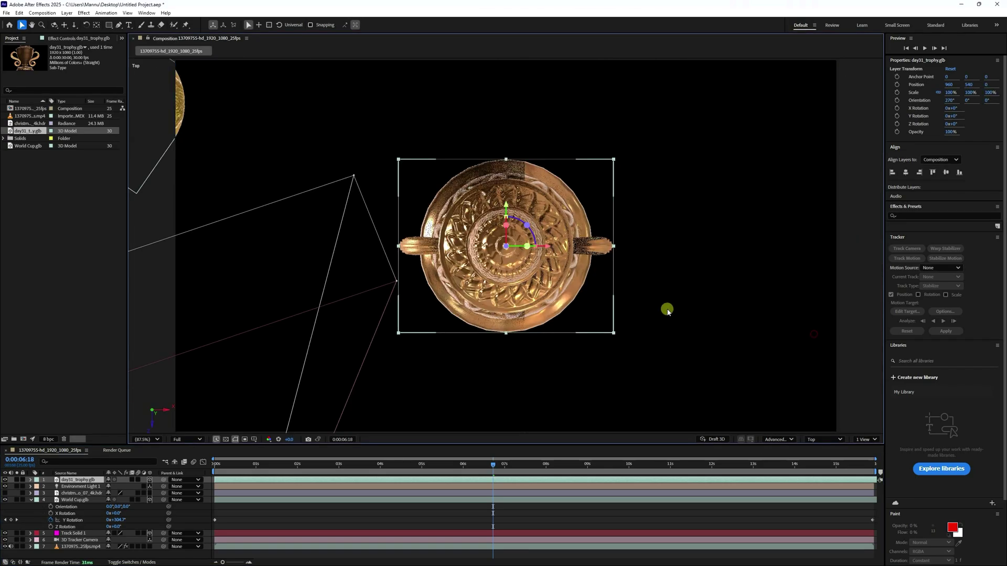
{"action": "key", "text": "comma"}
{"action": "key", "text": "comma"}
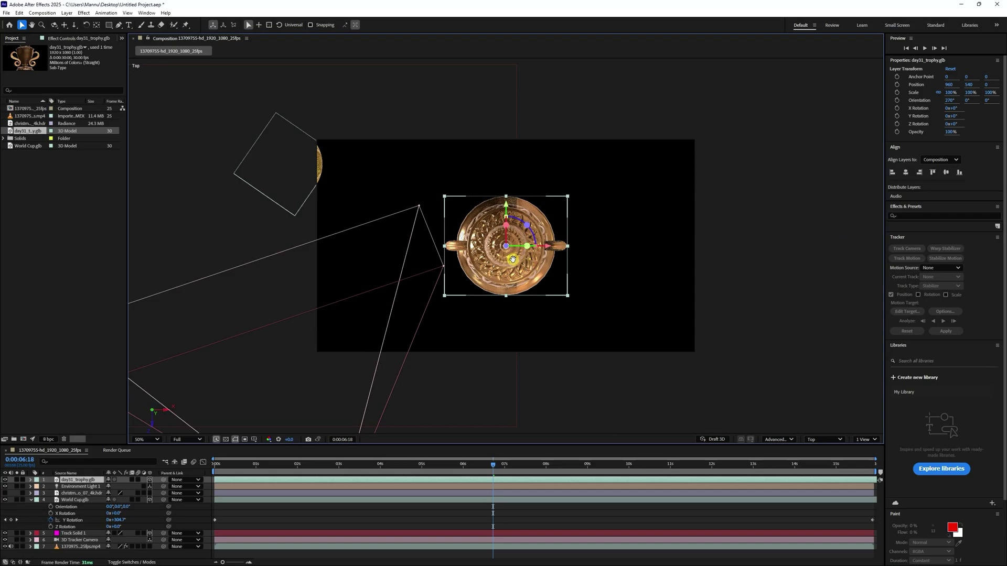
{"action": "mouse_move", "coordinate": [513, 259]}
{"action": "left_mouse_down"}
{"action": "mouse_move", "coordinate": [523, 262]}
{"action": "mouse_move", "coordinate": [512, 265]}
{"action": "left_mouse_up"}
{"action": "key", "text": "v"}
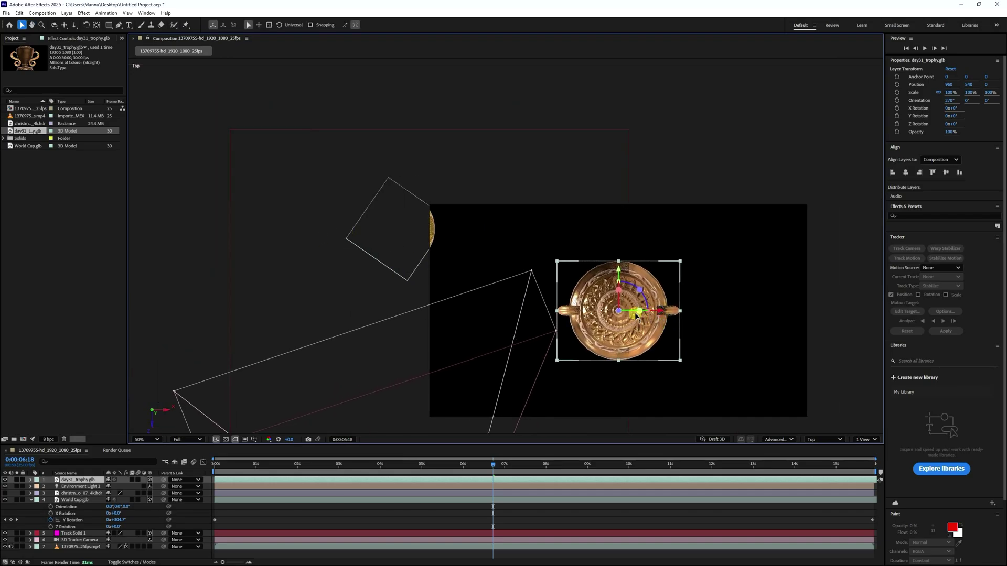
{"action": "left_click_drag", "start_coordinate": [635, 315], "coordinate": [321, 312]}
{"action": "left_click_drag", "start_coordinate": [292, 272], "coordinate": [302, 188]}
- In the Front view, raise the day31_trophy model level with the World Cup's base, at about Y -24
{"action": "left_click", "coordinate": [829, 439]}
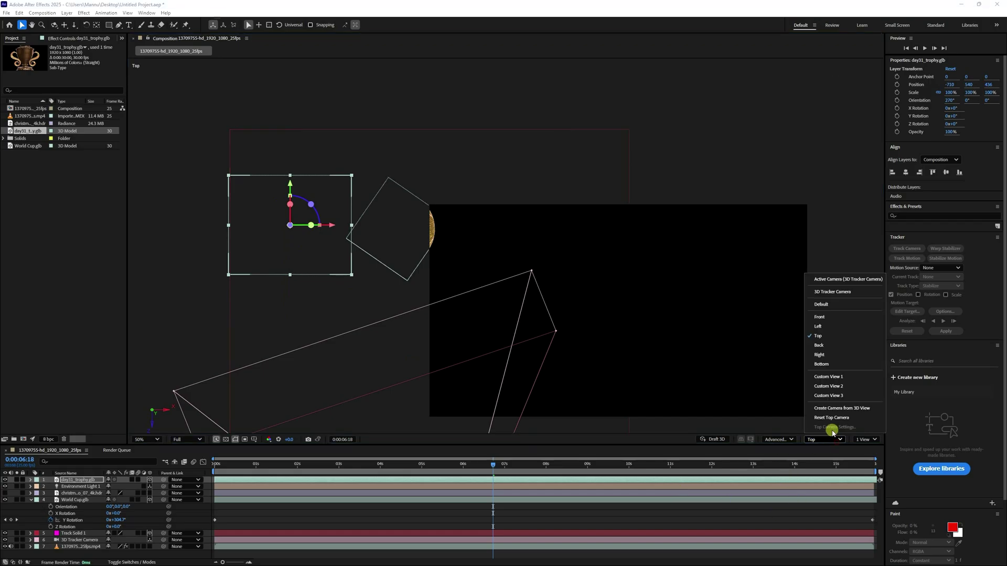
{"action": "left_click", "coordinate": [822, 317]}
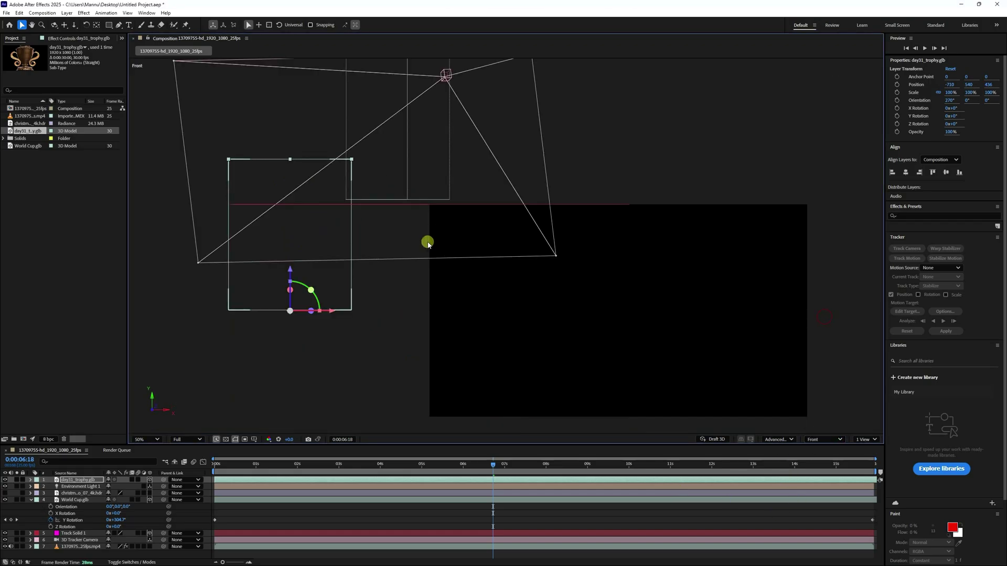
{"action": "left_click_drag", "start_coordinate": [435, 243], "coordinate": [440, 243]}
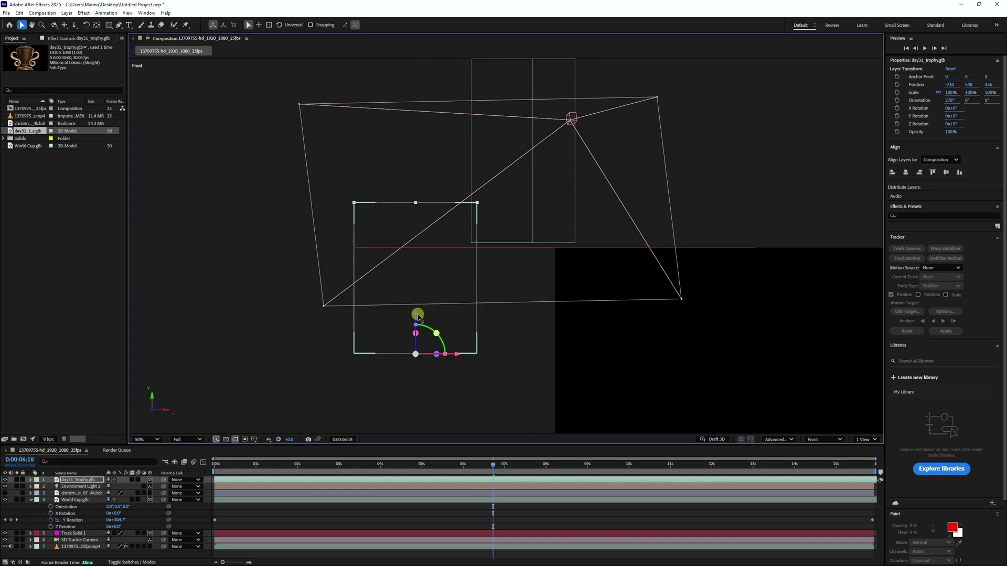
{"action": "left_click_drag", "start_coordinate": [417, 315], "coordinate": [439, 203]}
- Return to the Active Camera view at Fit magnification and shift the day31_trophy model to about X -695.3
{"action": "left_click", "coordinate": [823, 440]}
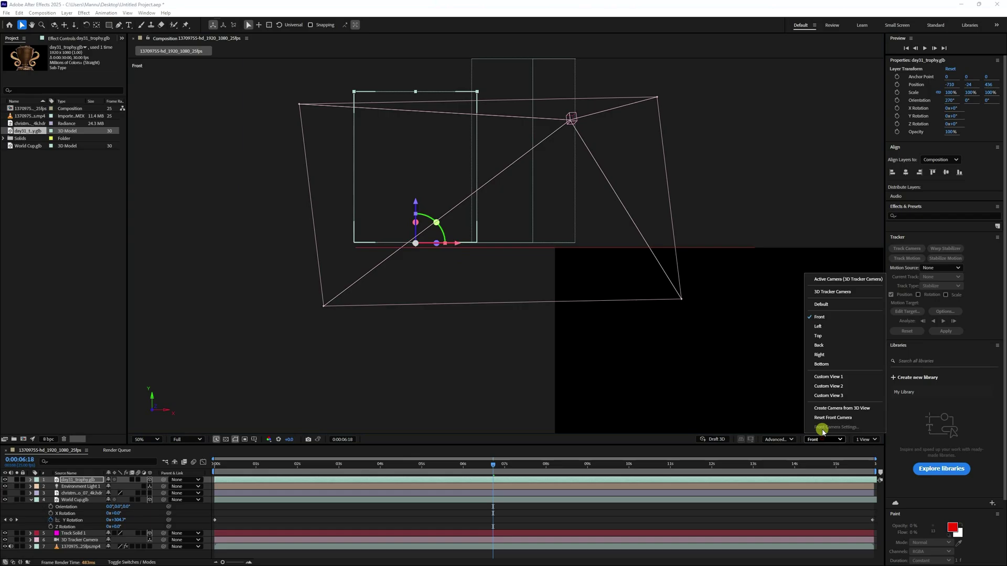
{"action": "left_click", "coordinate": [830, 281]}
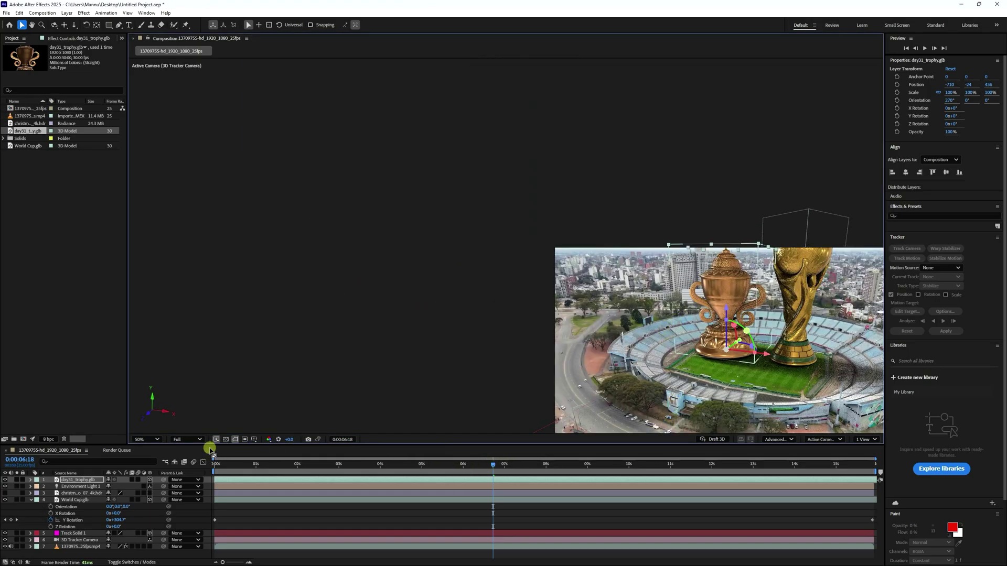
{"action": "left_click", "coordinate": [149, 440]}
{"action": "left_click", "coordinate": [164, 290]}
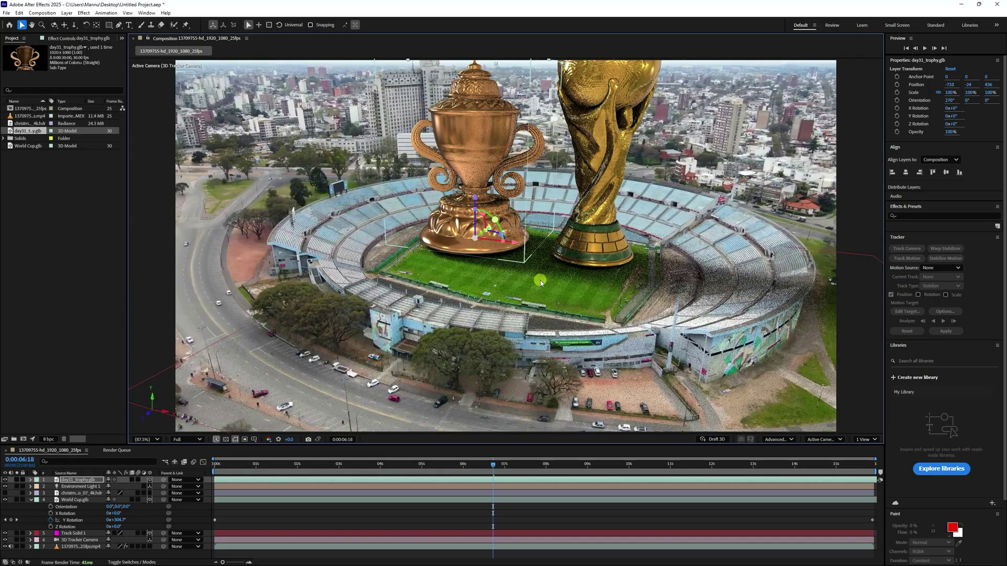
{"action": "left_click_drag", "start_coordinate": [541, 235], "coordinate": [483, 280]}
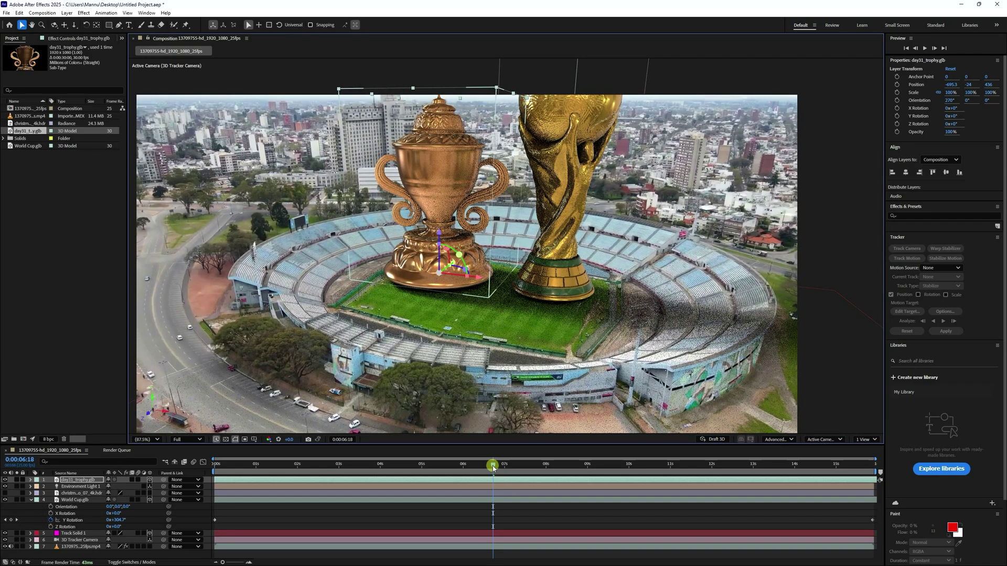
- Keyframe the day31_trophy model's Z Rotation from 0 on the first frame to two full turns at 0:00:15:22
{"action": "left_click_drag", "start_coordinate": [493, 468], "coordinate": [79, 495]}
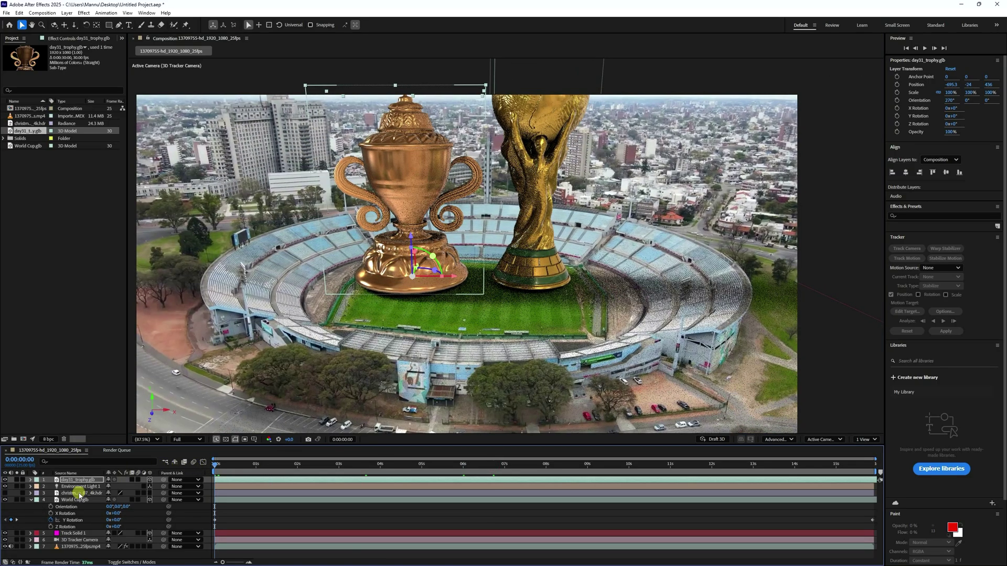
{"action": "key", "text": "r"}
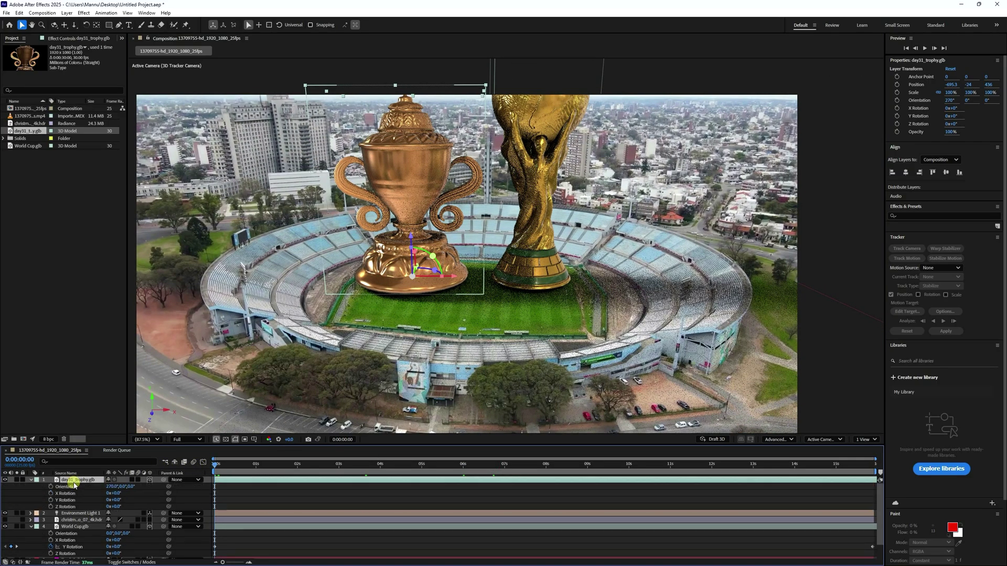
{"action": "left_click_drag", "start_coordinate": [116, 500], "coordinate": [53, 505]}
{"action": "left_click", "coordinate": [51, 507]}
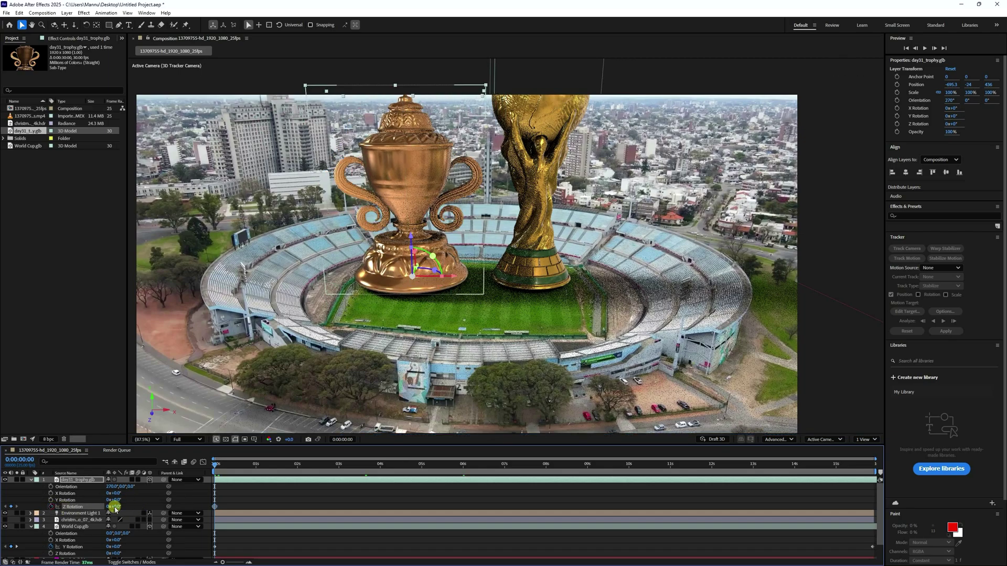
{"action": "left_click_drag", "start_coordinate": [216, 466], "coordinate": [894, 471]}
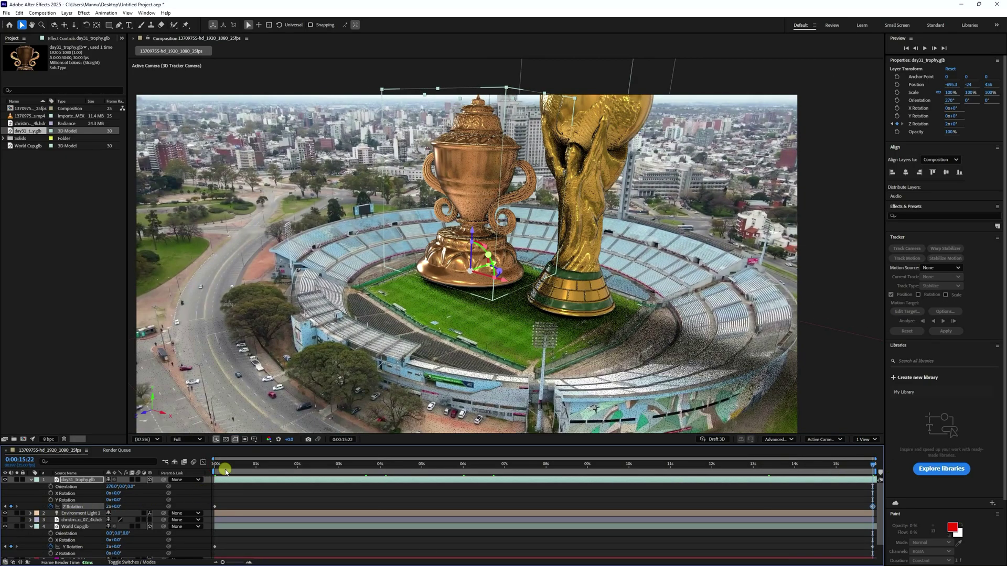
- Apply Easy Ease to the first and last rotation keyframes of both trophies and preview the animation from the start
{"action": "left_click_drag", "start_coordinate": [225, 468], "coordinate": [215, 544]}
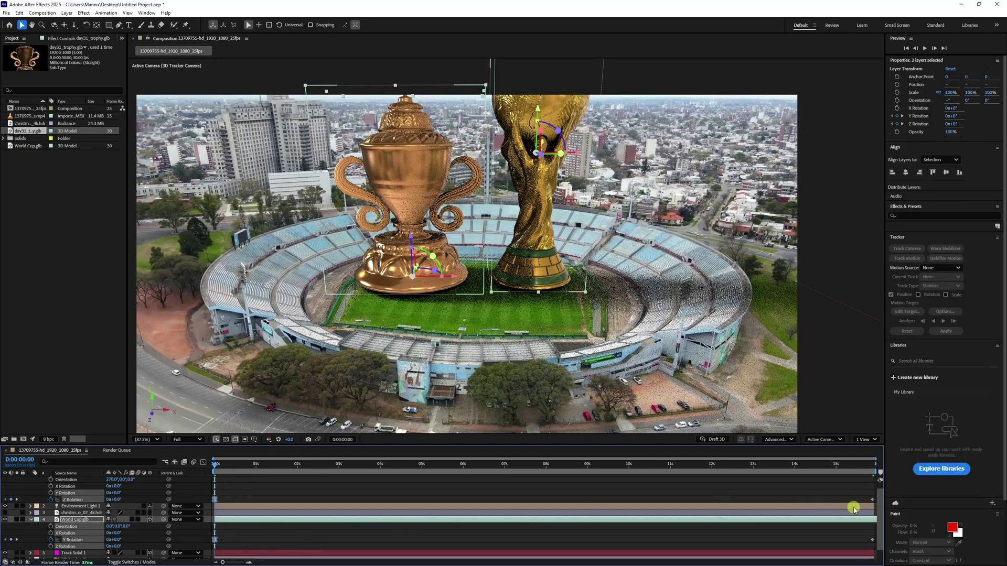
{"action": "left_click_drag", "start_coordinate": [861, 493], "coordinate": [879, 542]}
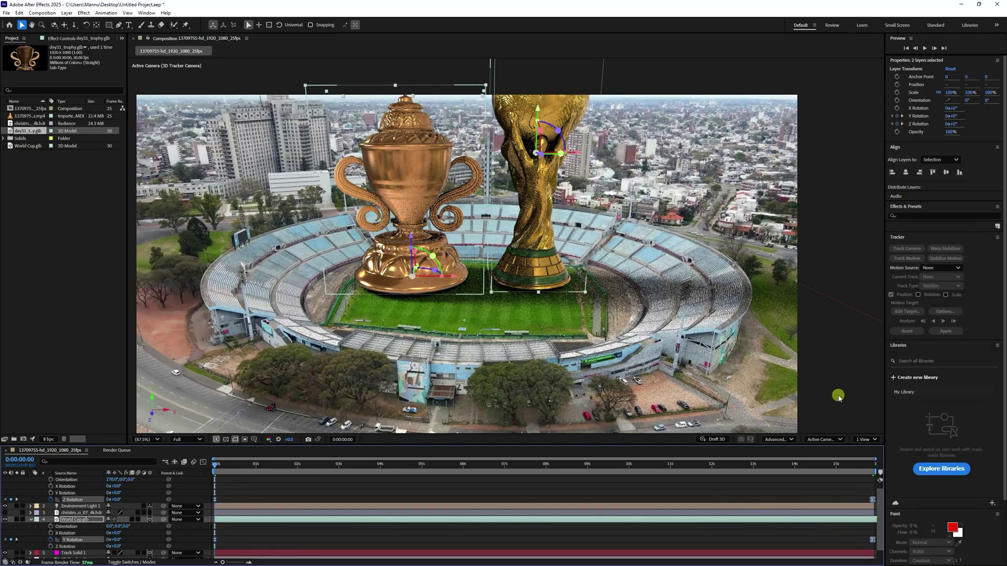
{"action": "left_click", "coordinate": [925, 48]}
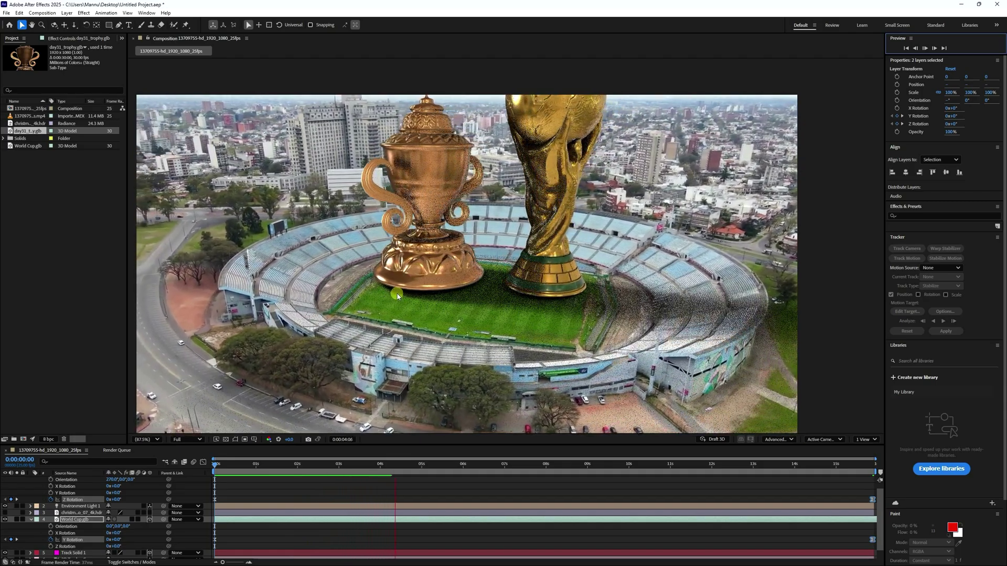
{"action": "key", "text": "space"}
- Move the current time to 0:00:05:16 and save the project
{"action": "left_click", "coordinate": [449, 466]}
{"action": "scroll", "coordinate": [31, 490], "scroll_direction": "up", "scroll_amount": 1}
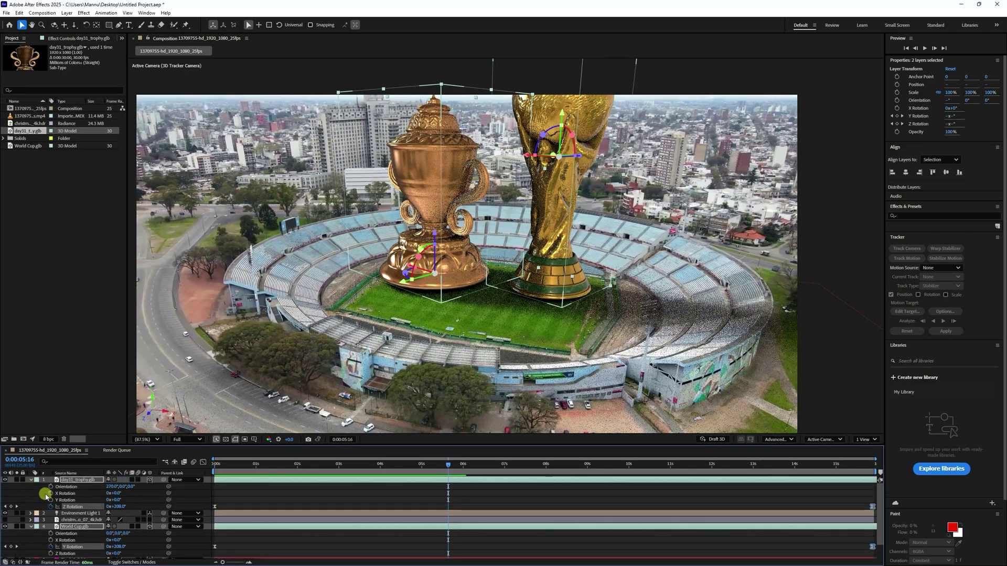
{"action": "key", "text": "ctrl+s"}
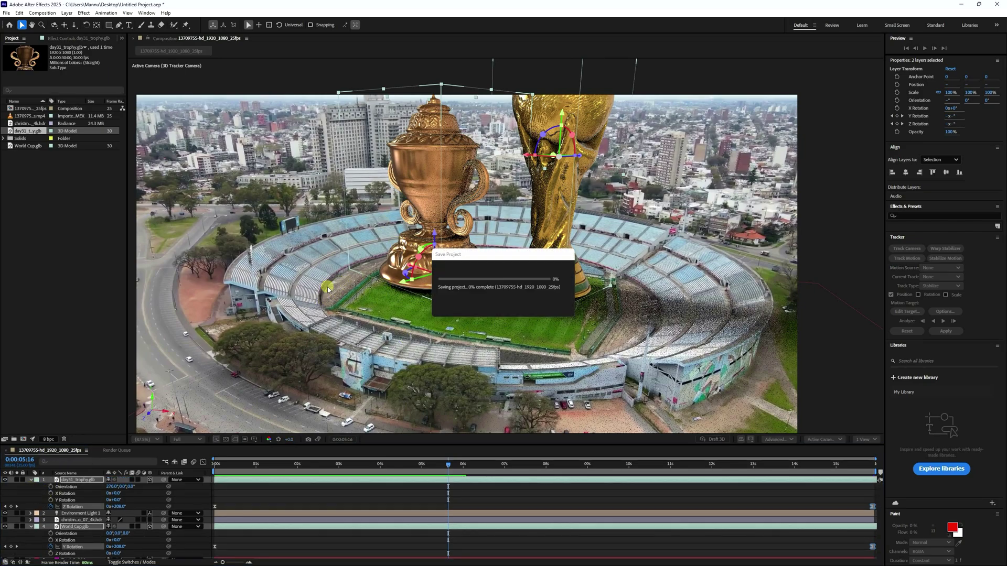
- Create a text layer reading "$500,000" over the stadium footage with the Type tool
{"action": "left_click", "coordinate": [129, 25]}
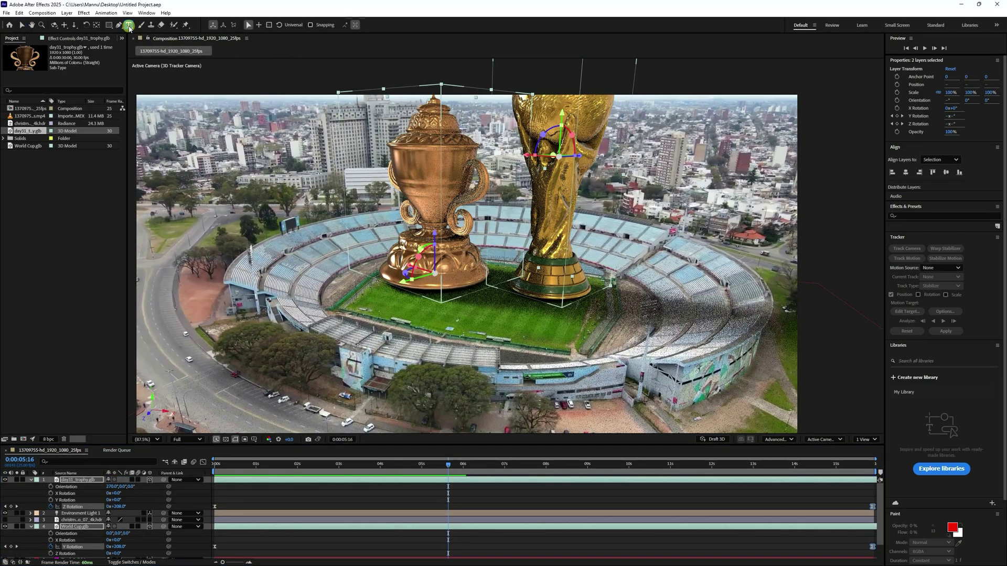
{"action": "left_click", "coordinate": [317, 247]}
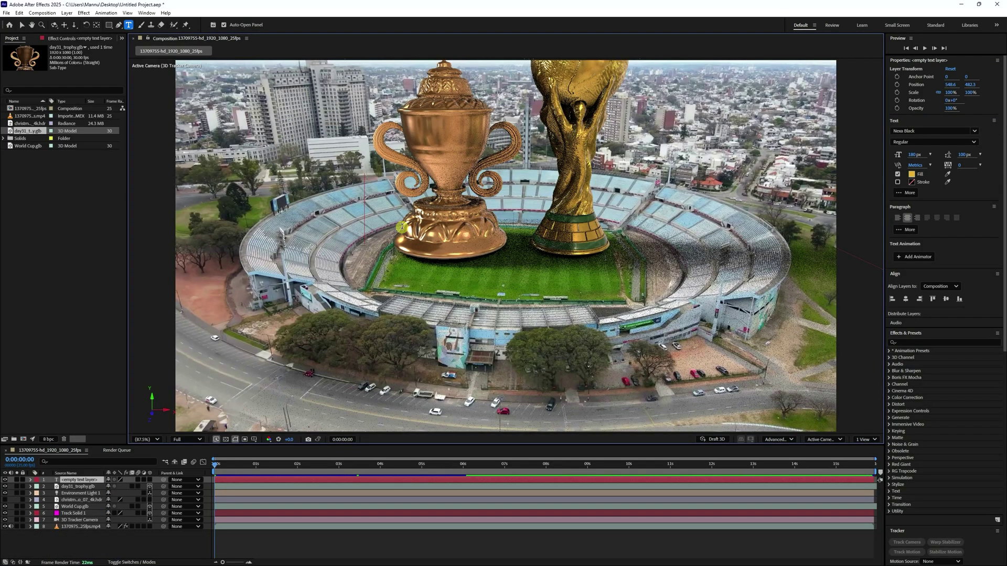
{"action": "type", "text": "$"}
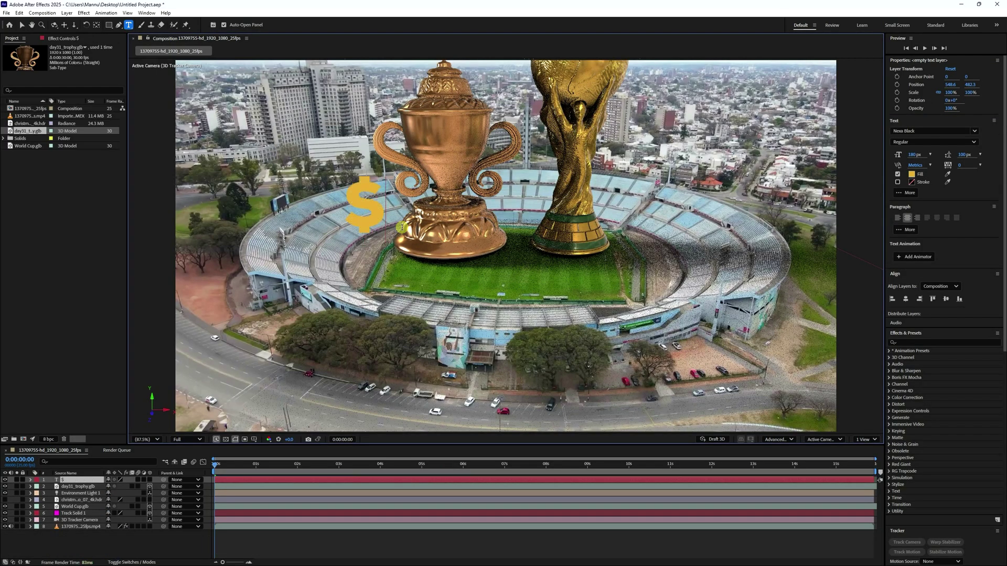
{"action": "type", "text": "5"}
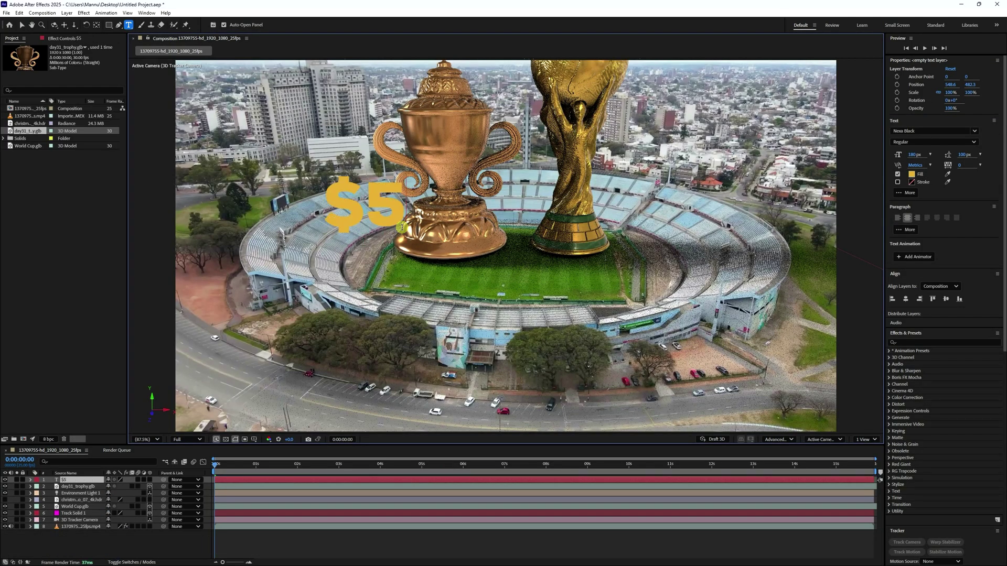
{"action": "type", "text": "00,0"}
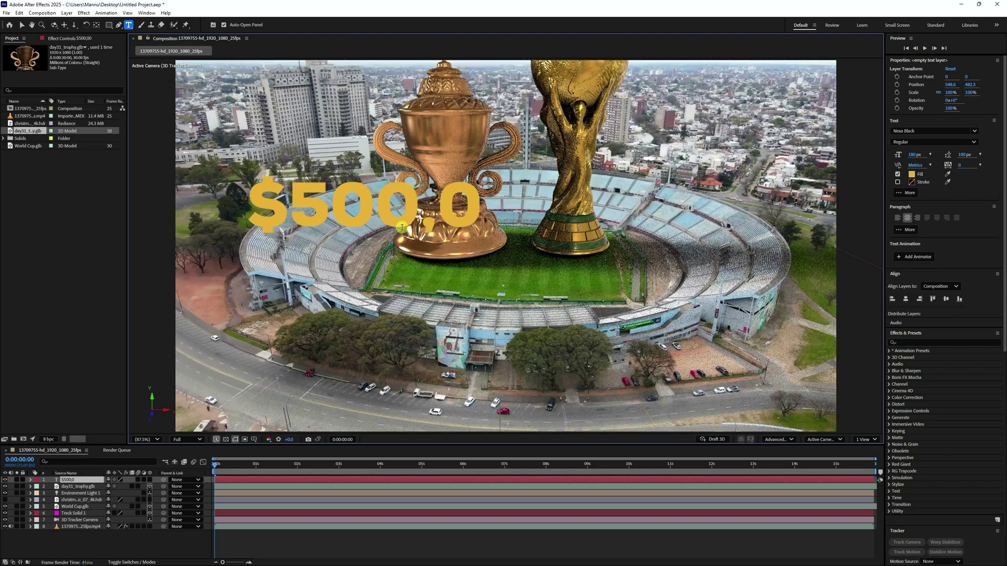
{"action": "type", "text": "00"}
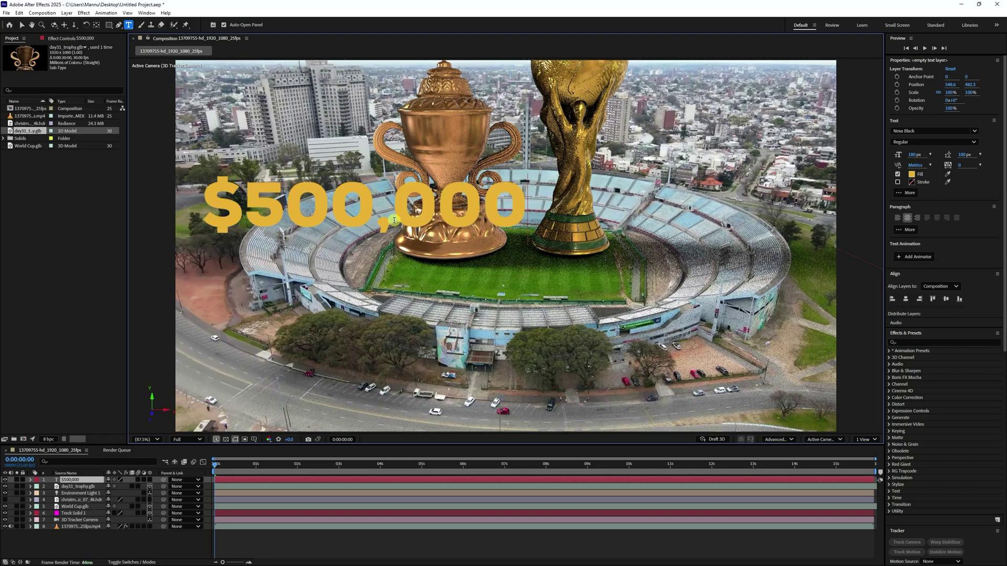
- Center the $500,000 text layer horizontally and vertically in the composition
{"action": "left_click", "coordinate": [21, 25]}
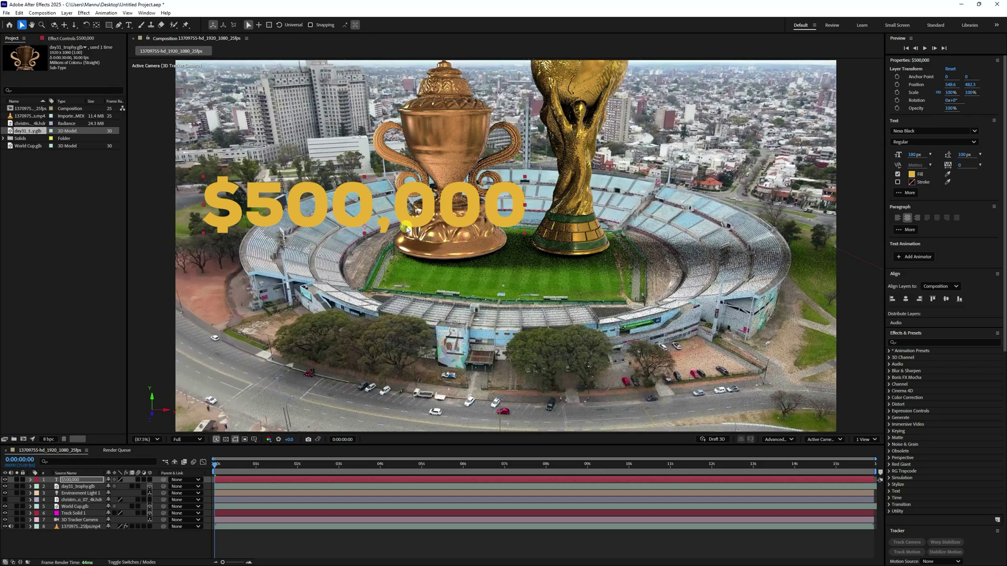
{"action": "left_click", "coordinate": [906, 299]}
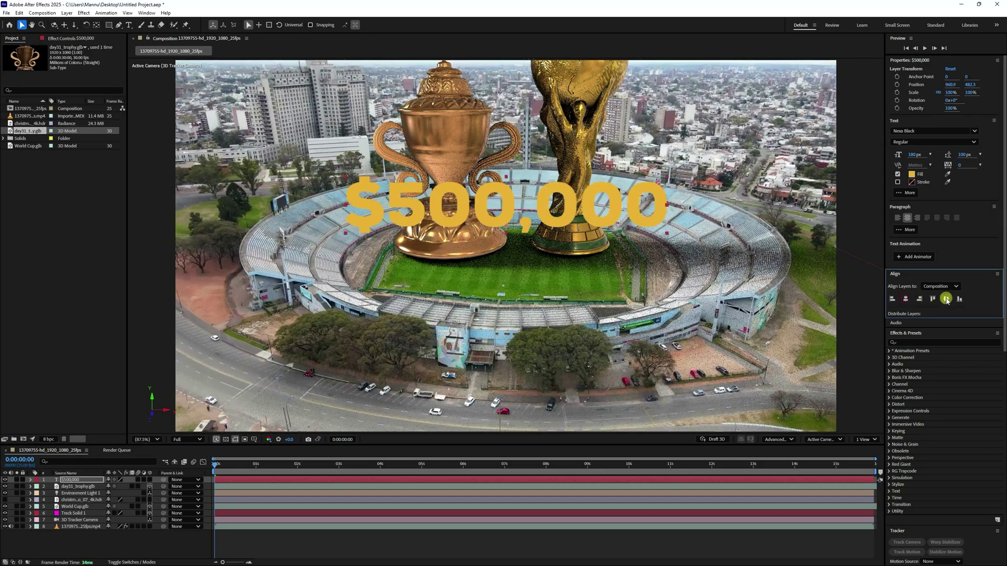
{"action": "left_click", "coordinate": [946, 299]}
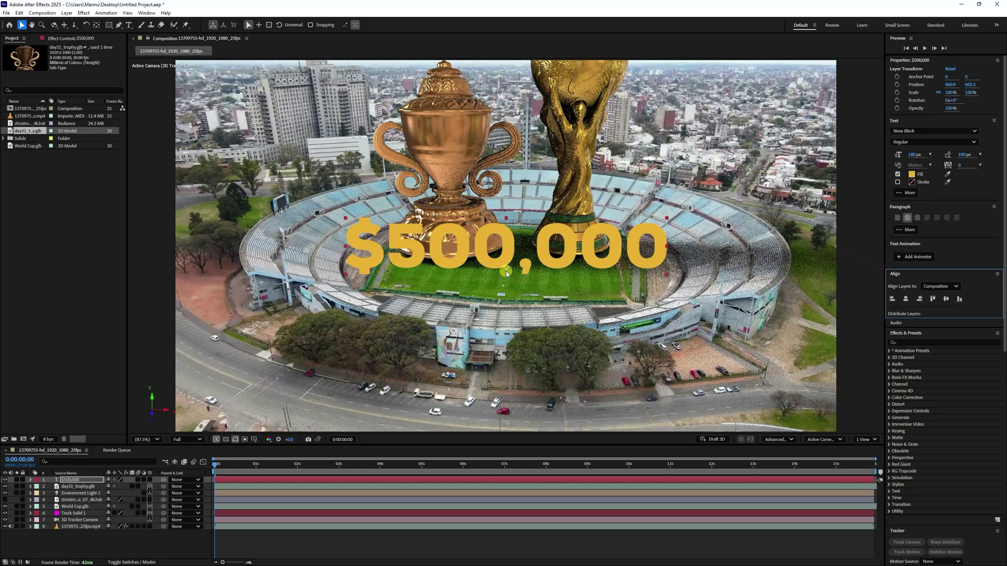
- Center the anchor point of the $500,000 text layer in its lettering
{"action": "scroll", "coordinate": [506, 273], "scroll_direction": "up", "scroll_amount": 2}
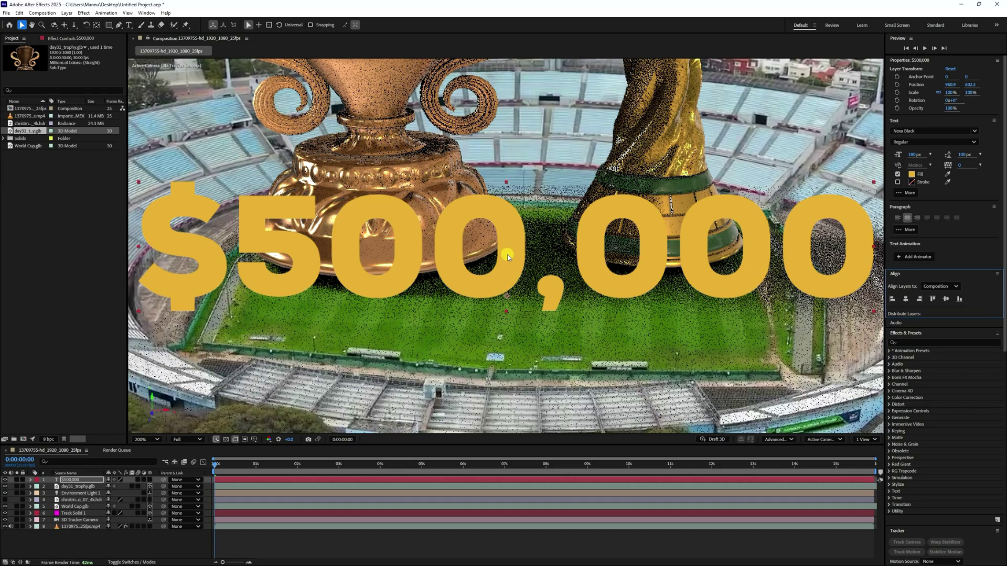
{"action": "key", "text": "ctrl+alt+Home"}
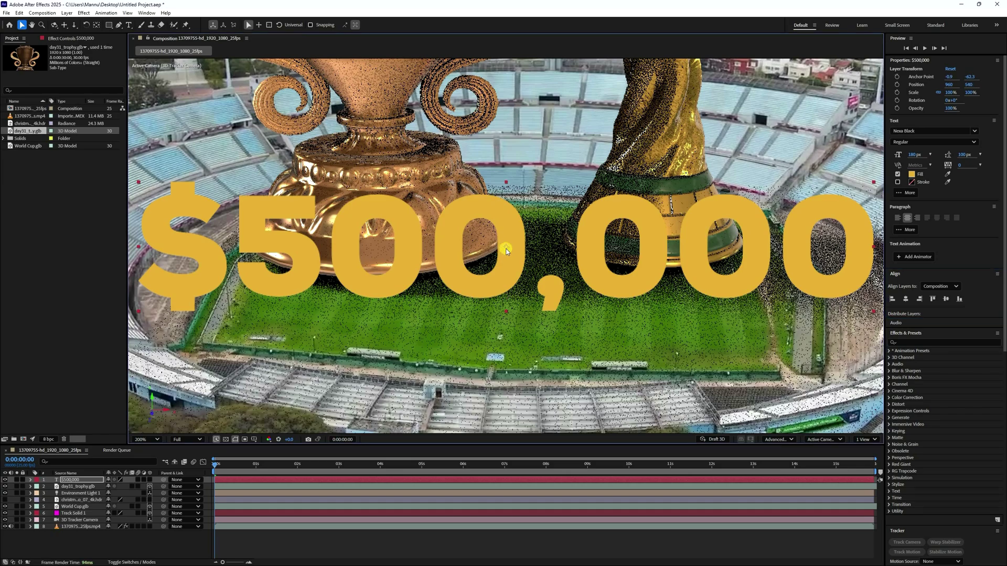
{"action": "key", "text": "slash"}
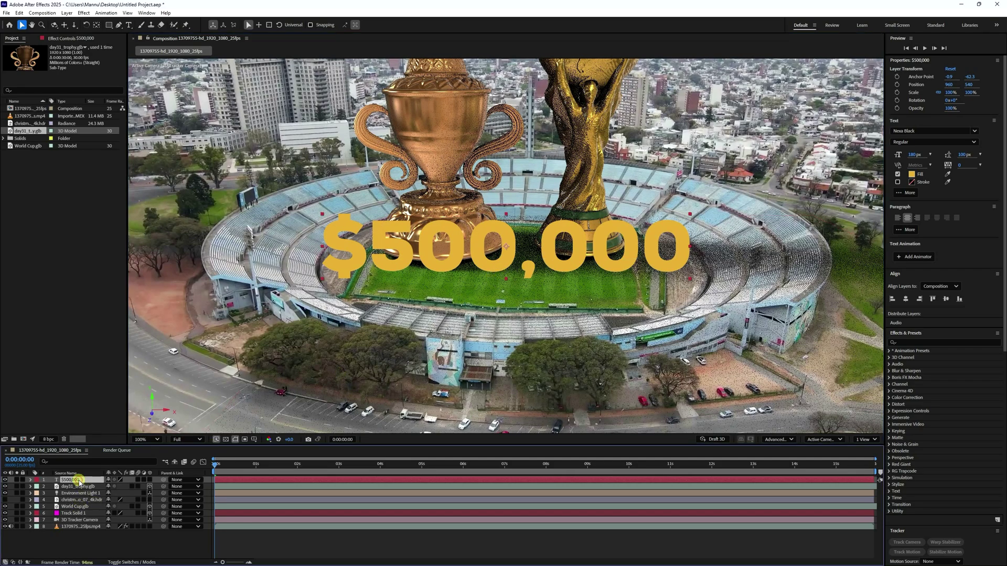
- Apply the Drop In By Character text animation preset to the $500,000 layer and preview it
{"action": "scroll", "coordinate": [927, 339], "scroll_direction": "down", "scroll_amount": 5}
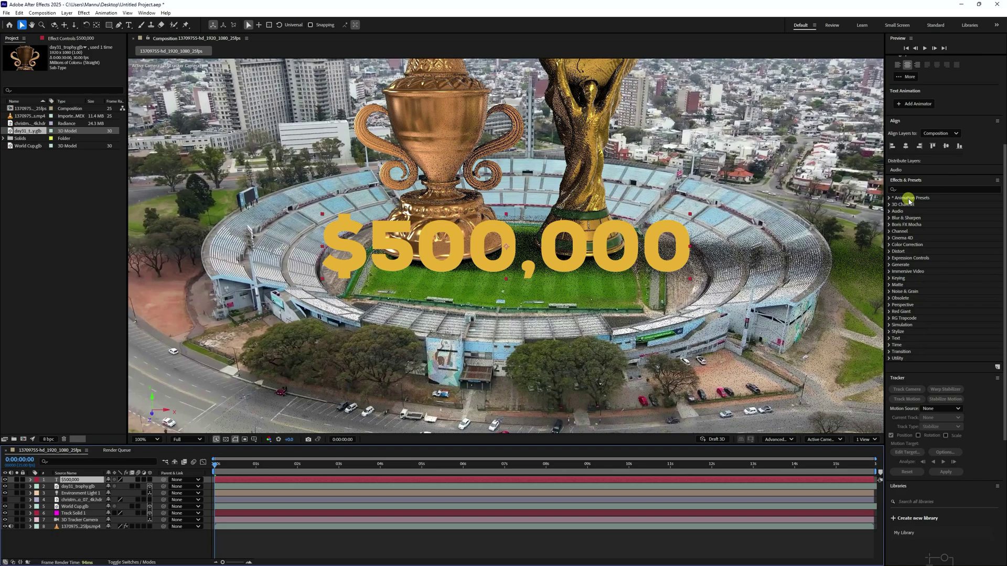
{"action": "left_click", "coordinate": [890, 199]}
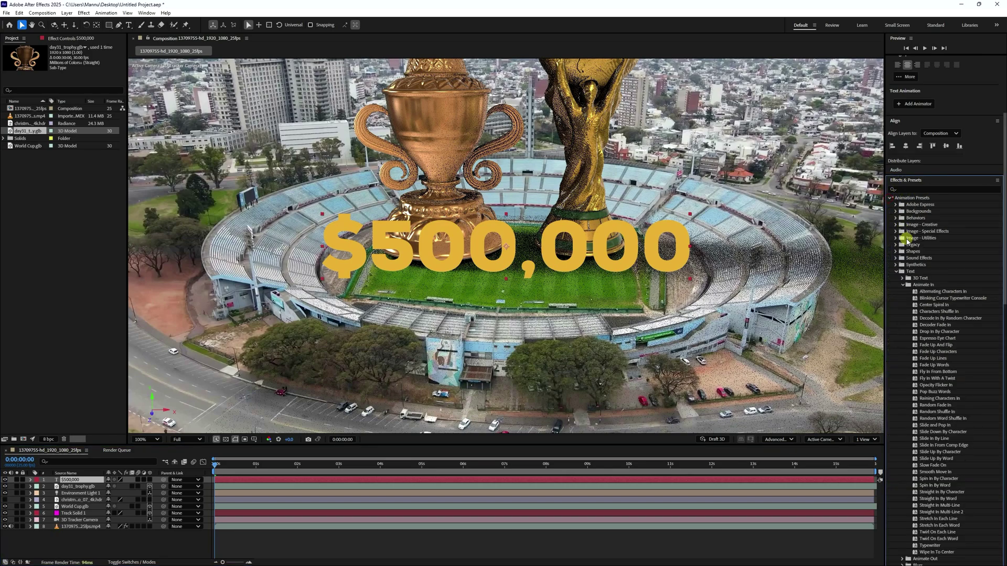
{"action": "left_click", "coordinate": [903, 286]}
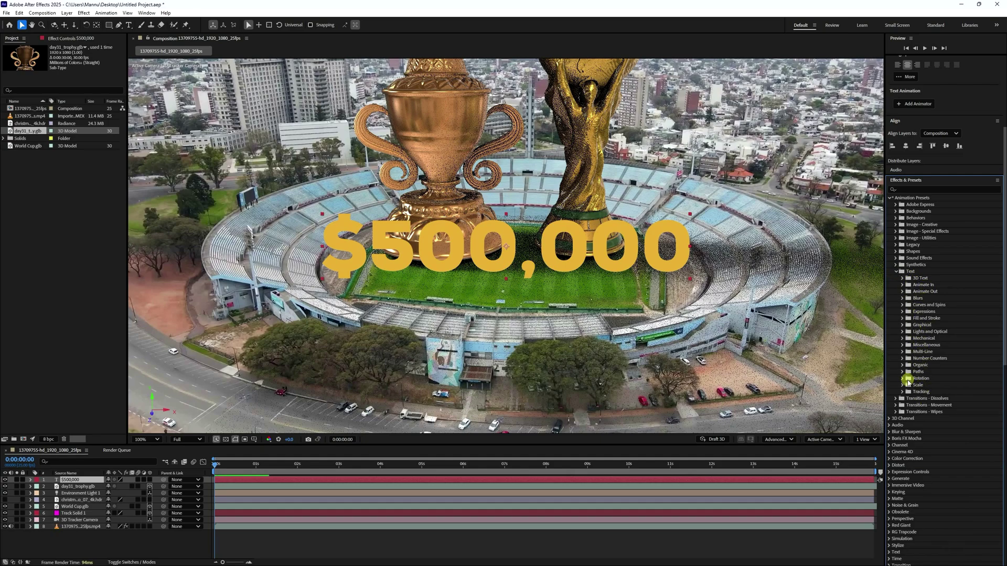
{"action": "left_click", "coordinate": [903, 286]}
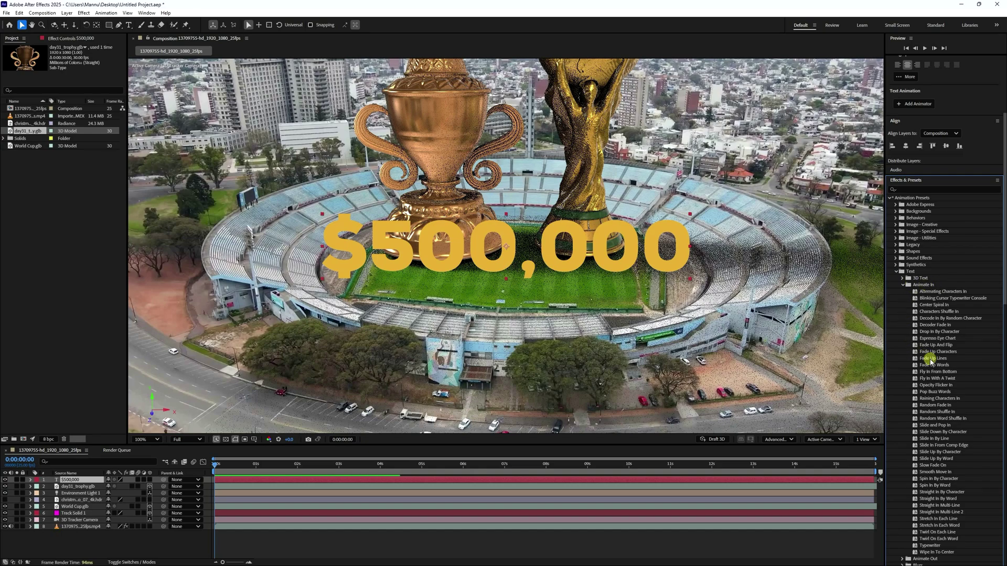
{"action": "scroll", "coordinate": [942, 373], "scroll_direction": "down", "scroll_amount": 2}
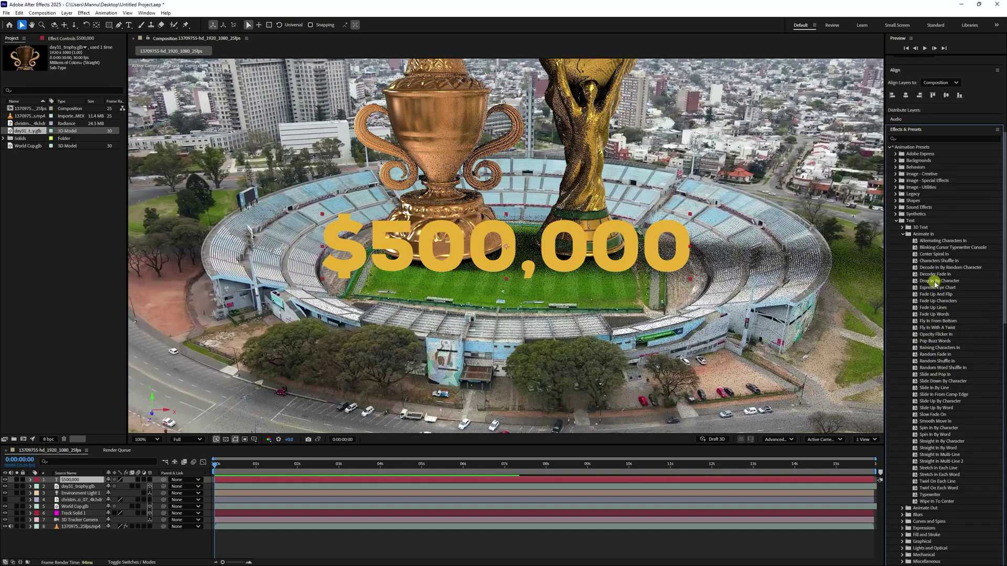
{"action": "left_click", "coordinate": [935, 282]}
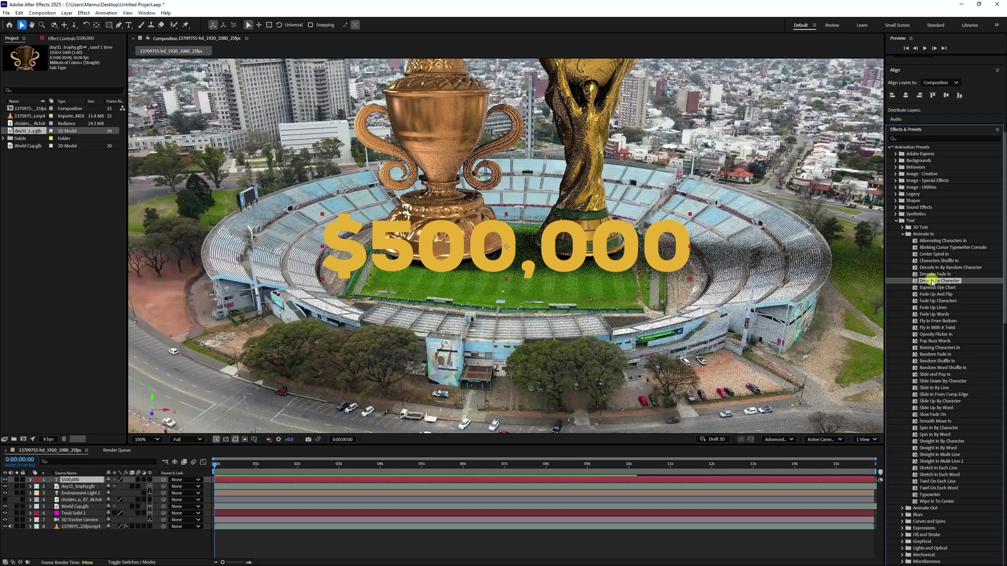
{"action": "left_click_drag", "start_coordinate": [790, 311], "coordinate": [74, 479]}
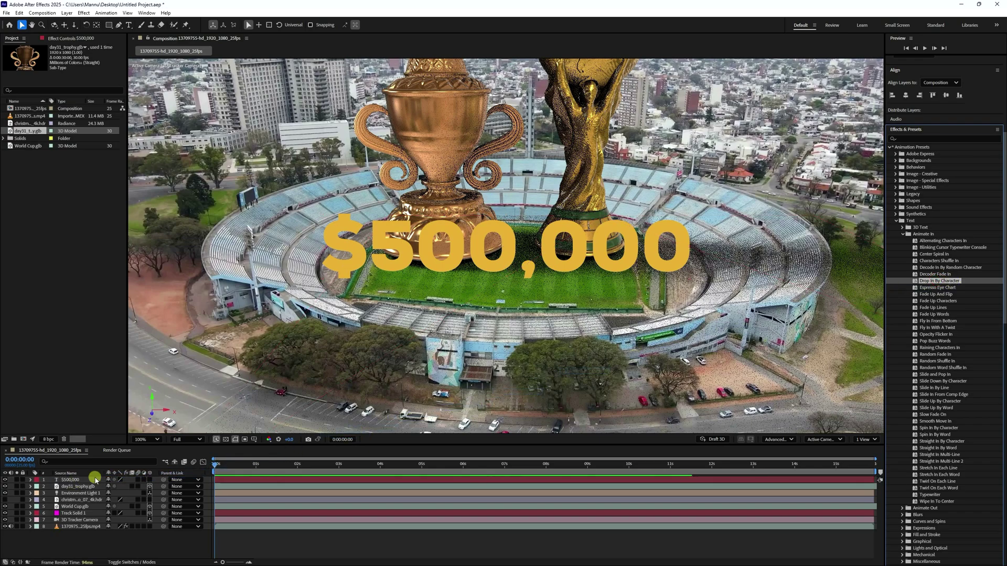
{"action": "key", "text": "space"}
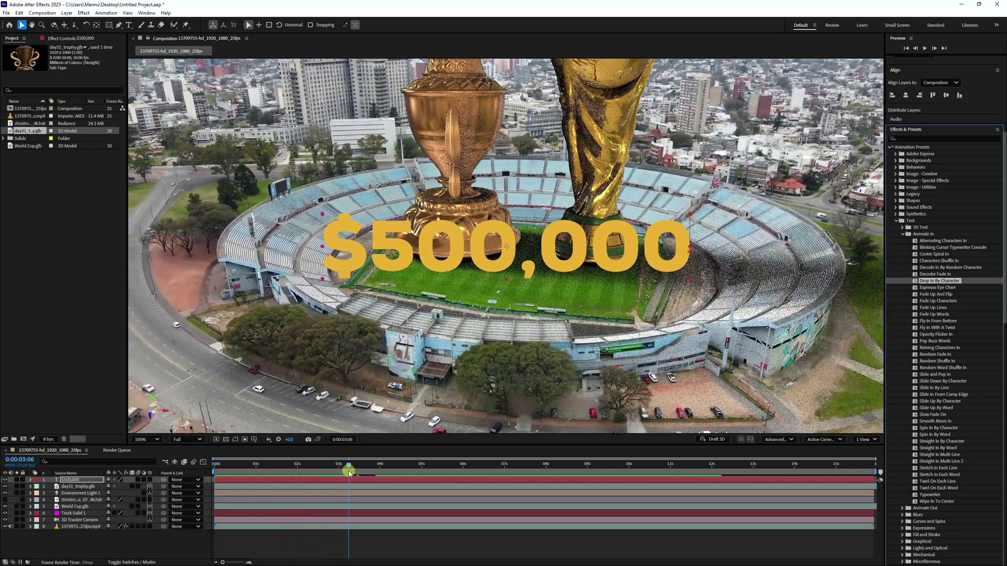
{"action": "key", "text": "space"}
{"action": "key", "text": "space"}
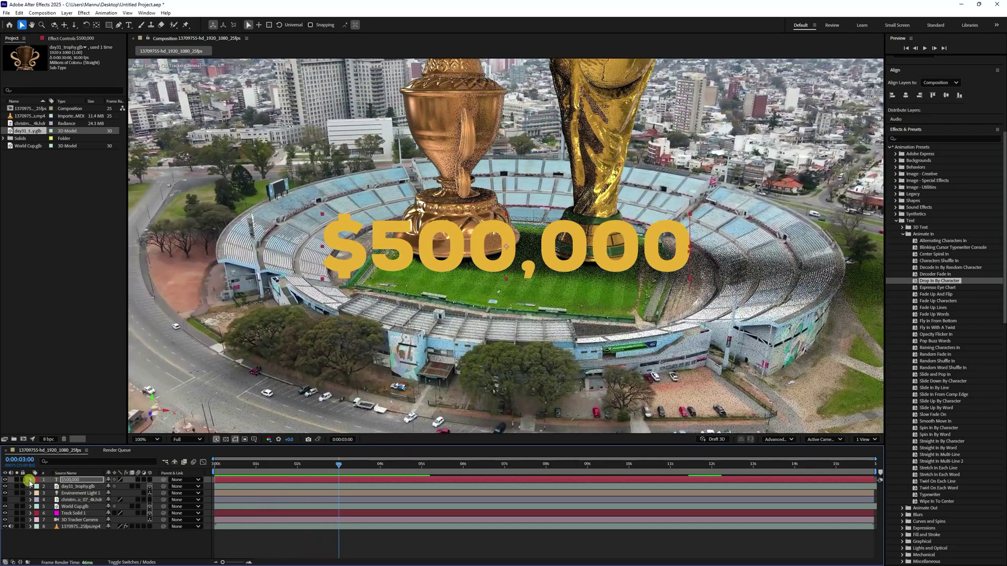
- Reveal the text layer's keyframes and move the last Range Selector Start keyframe to 0:00:03:00
{"action": "left_click", "coordinate": [73, 481]}
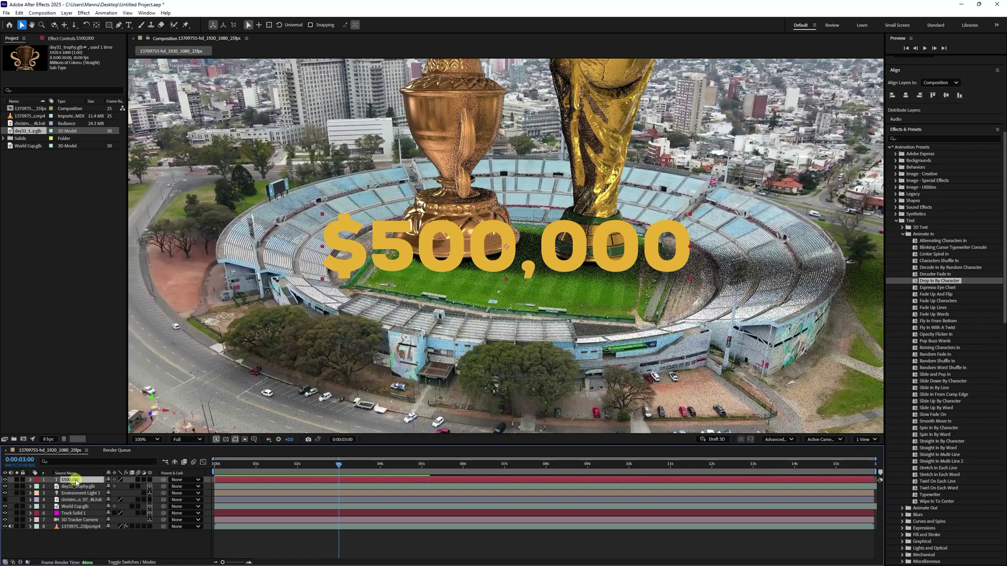
{"action": "key", "text": "u"}
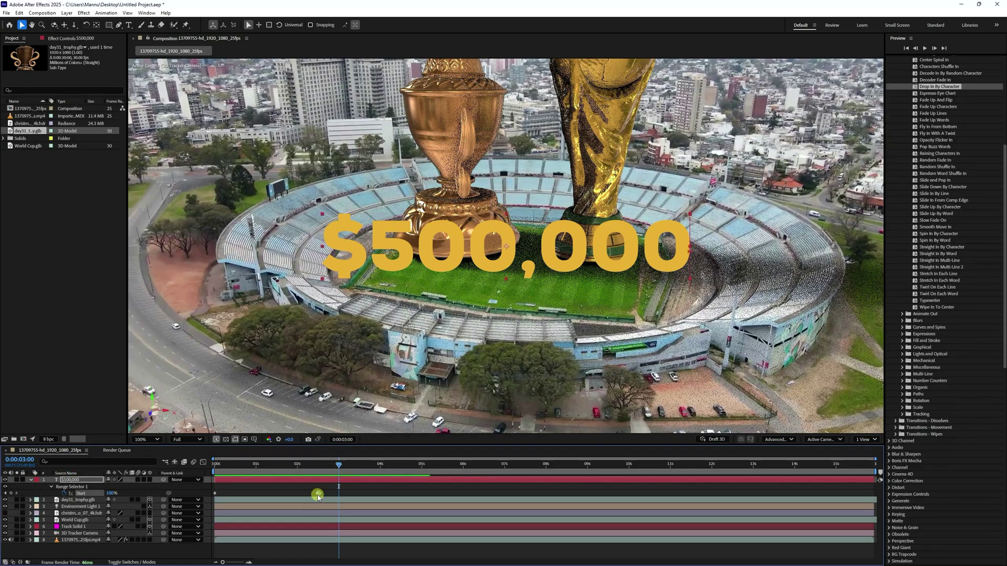
{"action": "left_click_drag", "start_coordinate": [334, 497], "coordinate": [340, 497]}
- Copy the text layer's two Start keyframes and paste them at 0:00:06:00 and 0:00:12:00
{"action": "left_click_drag", "start_coordinate": [341, 467], "coordinate": [464, 482]}
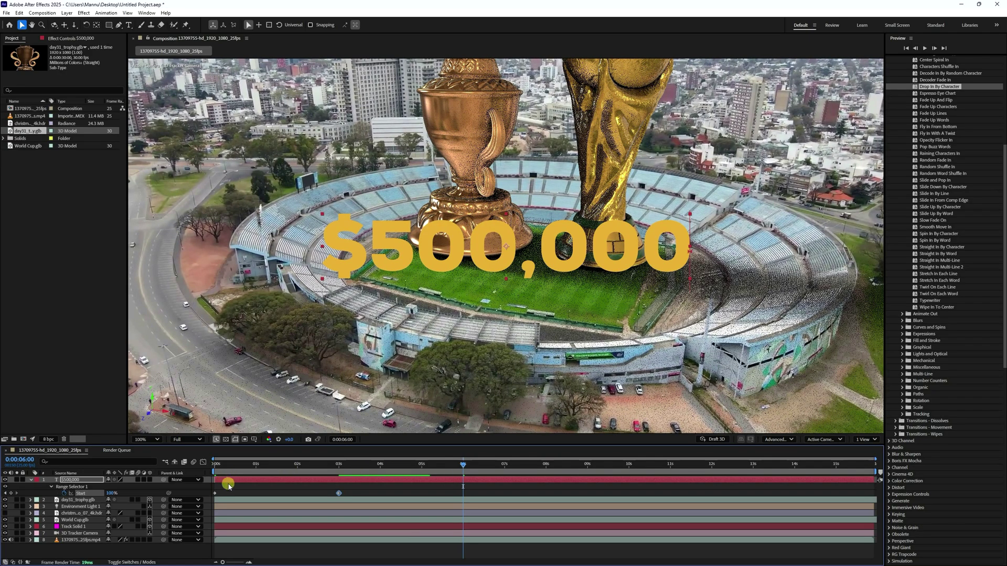
{"action": "left_click", "coordinate": [223, 491]}
{"action": "left_click", "coordinate": [215, 494]}
{"action": "left_click_drag", "start_coordinate": [355, 487], "coordinate": [213, 499]}
{"action": "key", "text": "ctrl+v"}
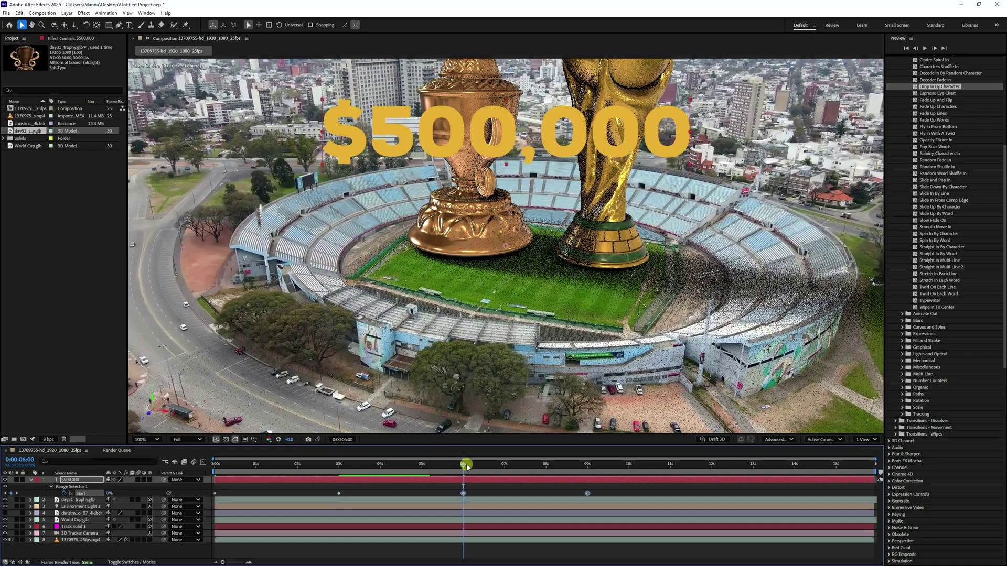
- Preview the repeated text animation from the start of the composition and save the project
{"action": "left_click_drag", "start_coordinate": [467, 466], "coordinate": [106, 466]}
{"action": "key", "text": "space"}
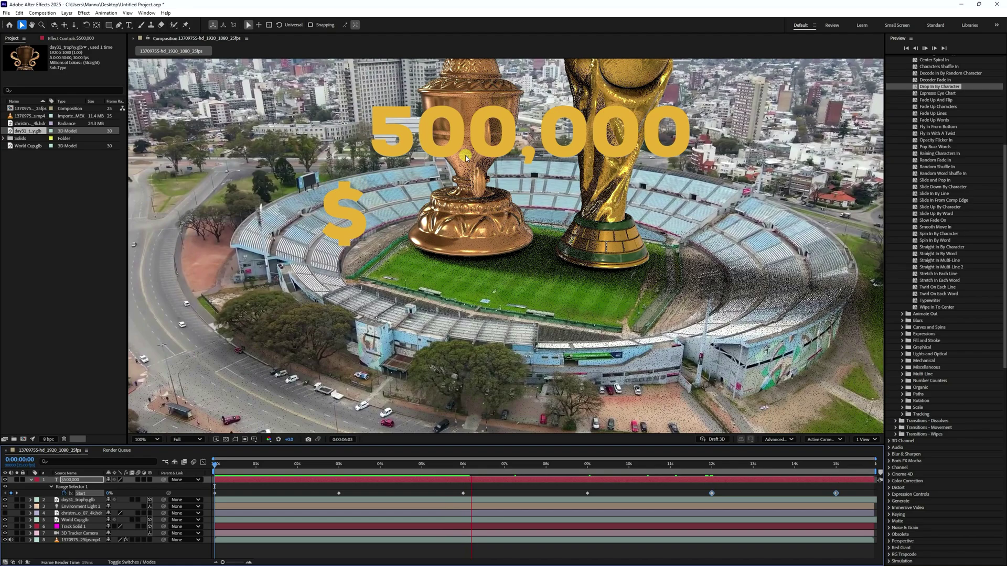
{"action": "key", "text": "space"}
{"action": "key", "text": "ctrl+s"}
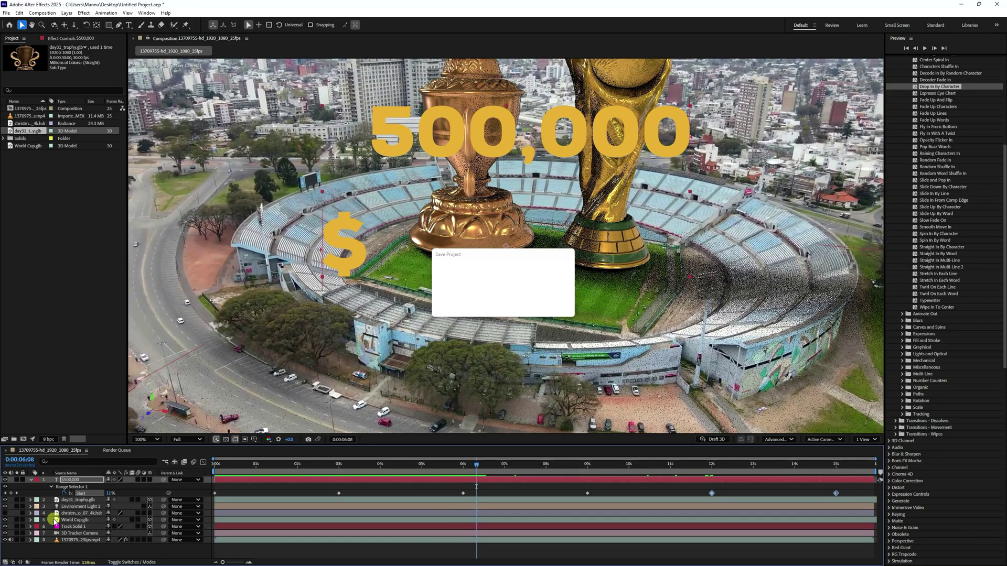
- Make the $500,000 text a 3D layer and move it along X in the Top view until it is in front of the trophies
{"action": "left_click", "coordinate": [150, 481]}
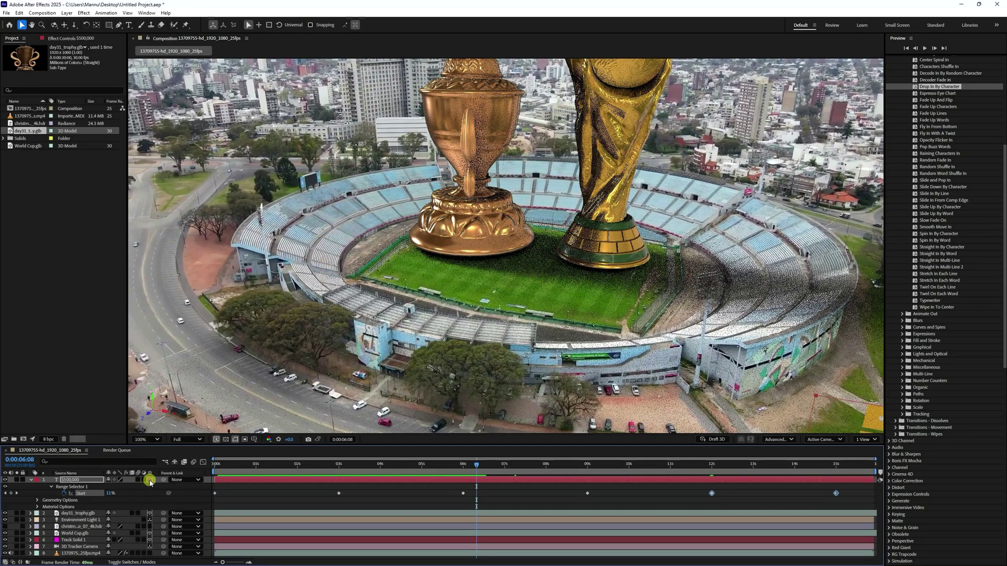
{"action": "scroll", "coordinate": [590, 355], "scroll_direction": "down", "scroll_amount": 4}
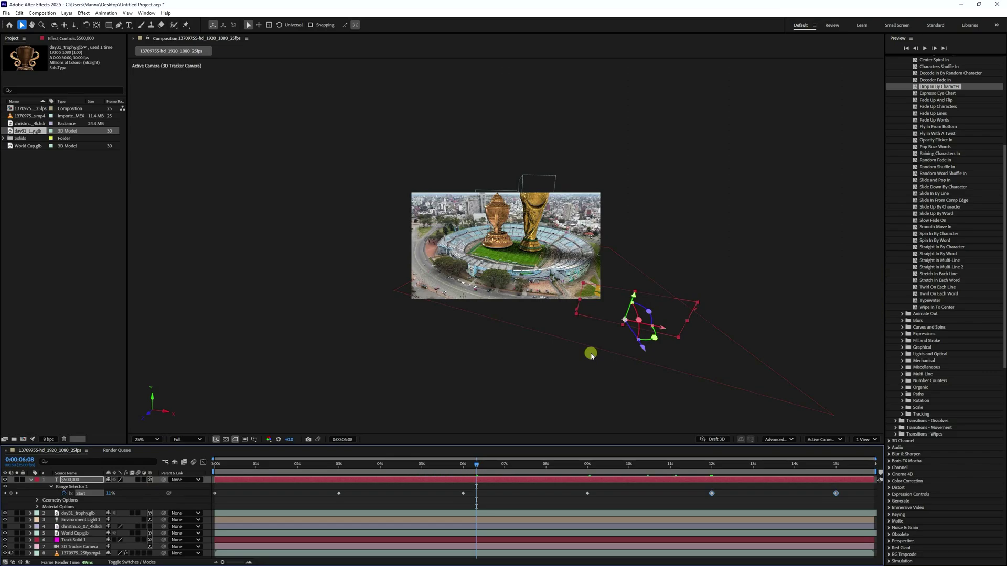
{"action": "left_click", "coordinate": [824, 439]}
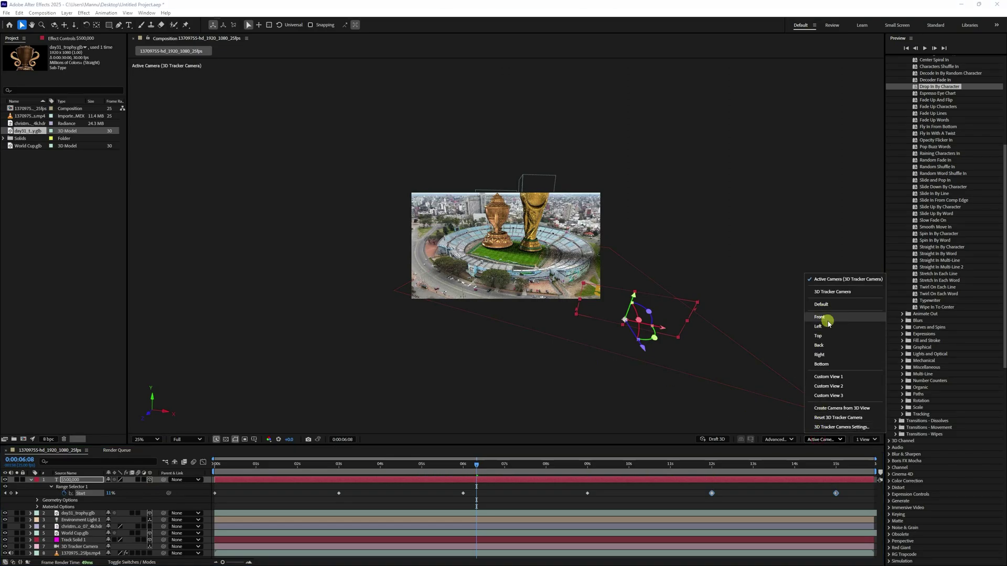
{"action": "left_click", "coordinate": [820, 337]}
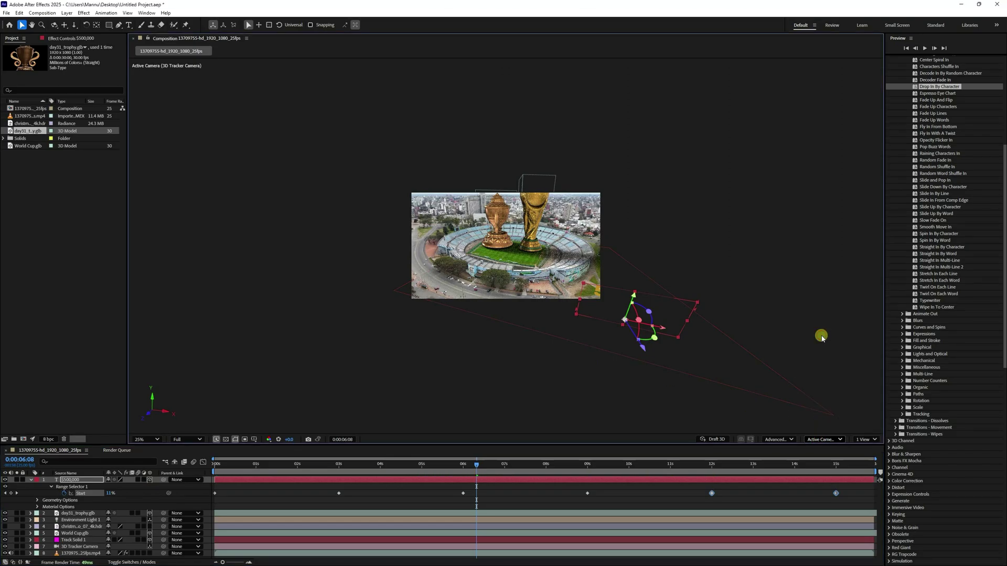
{"action": "key", "text": "period"}
{"action": "key", "text": "h"}
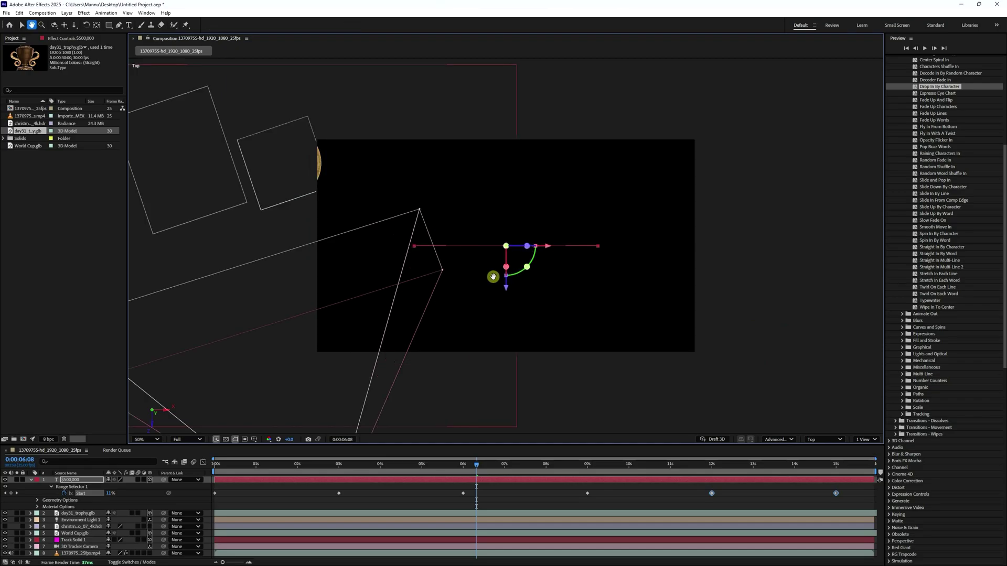
{"action": "left_click_drag", "start_coordinate": [492, 279], "coordinate": [518, 286]}
{"action": "key", "text": "v"}
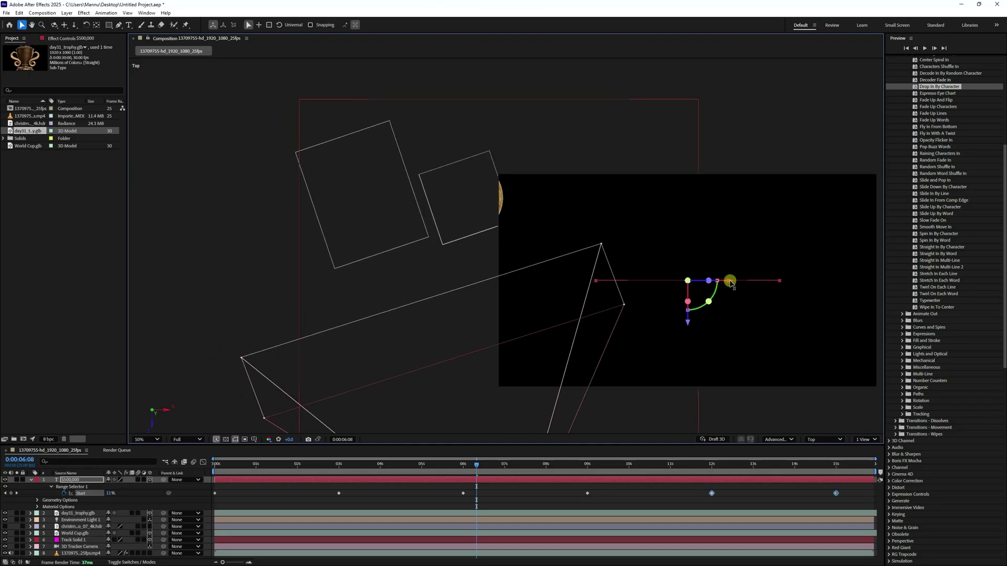
{"action": "left_click_drag", "start_coordinate": [725, 282], "coordinate": [369, 274]}
- Raise the $500,000 text along Y in the Front view to the height of the trophies
{"action": "left_click", "coordinate": [816, 439]}
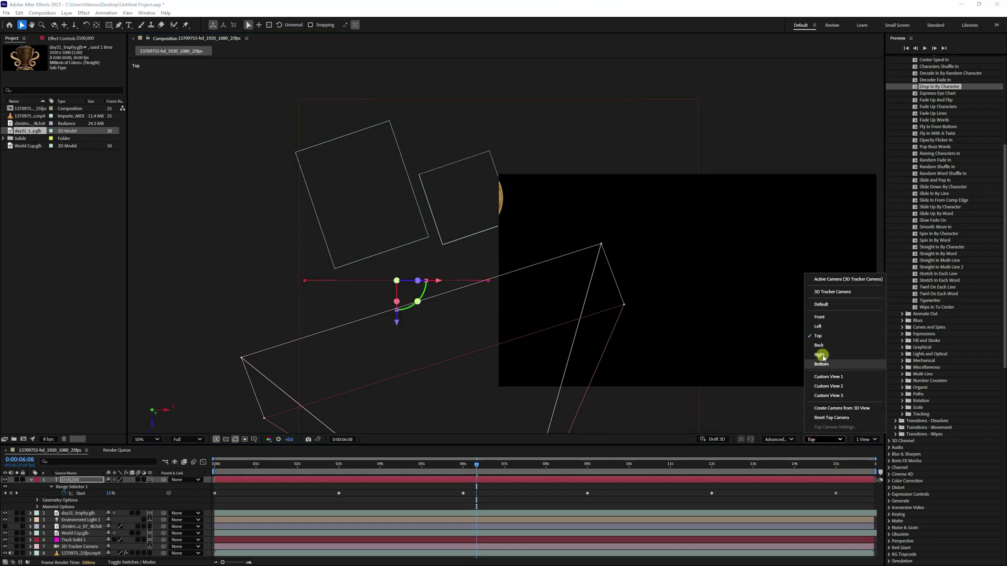
{"action": "left_click", "coordinate": [819, 318]}
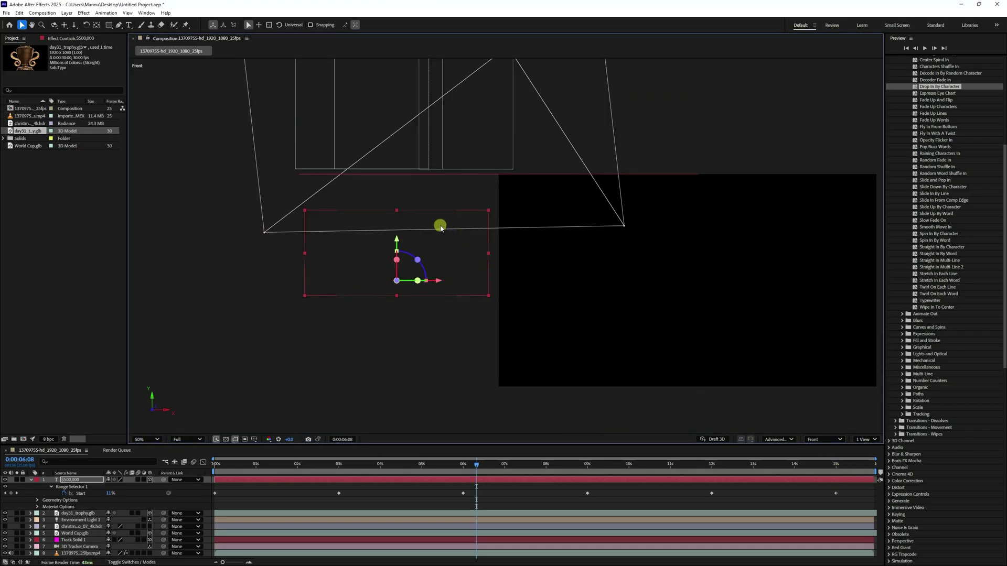
{"action": "key", "text": "ctrl+shift+backslash"}
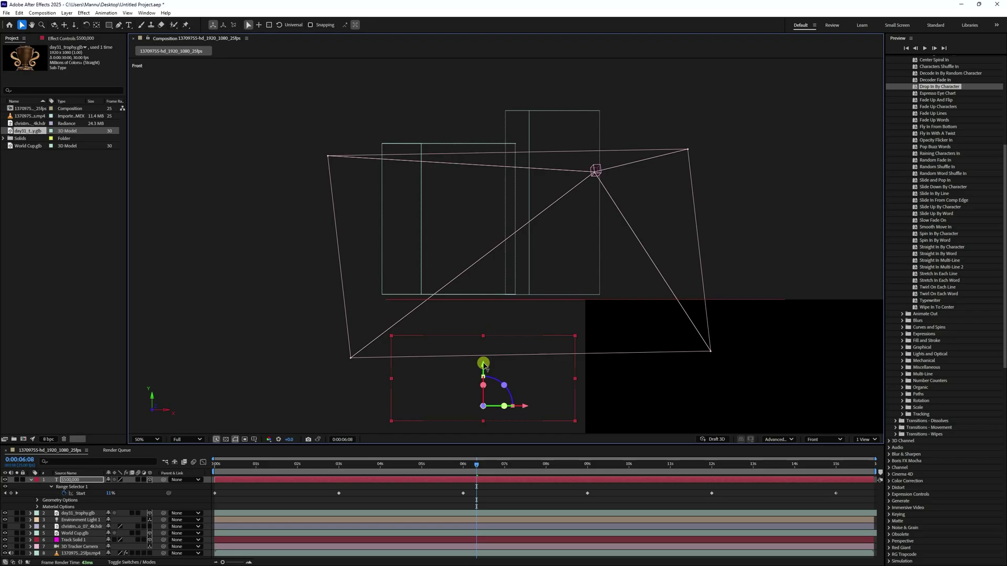
{"action": "left_click_drag", "start_coordinate": [483, 363], "coordinate": [508, 195]}
- Return to the Active Camera view at fit magnification and preview the text animation from the start
{"action": "left_click", "coordinate": [821, 440]}
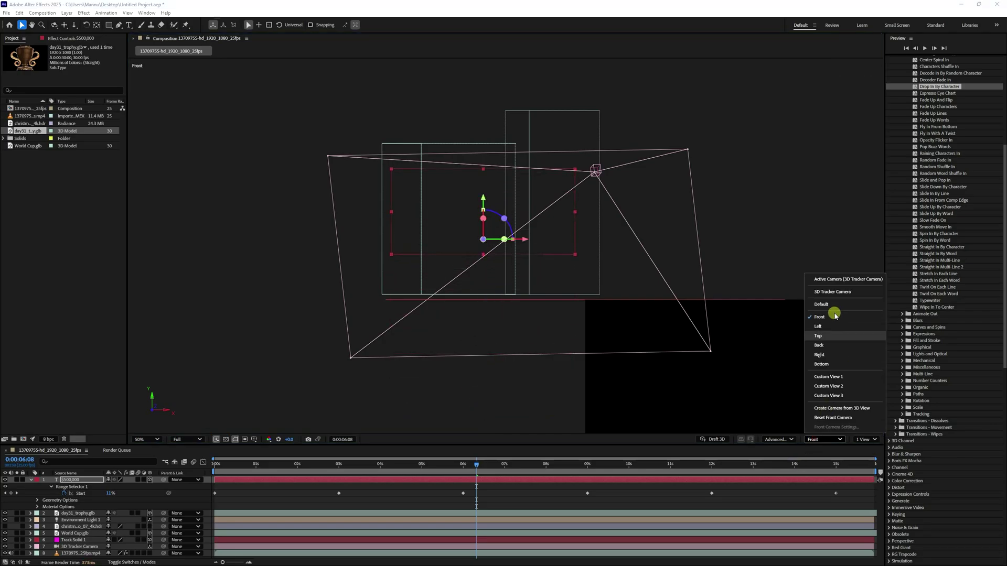
{"action": "left_click", "coordinate": [829, 279]}
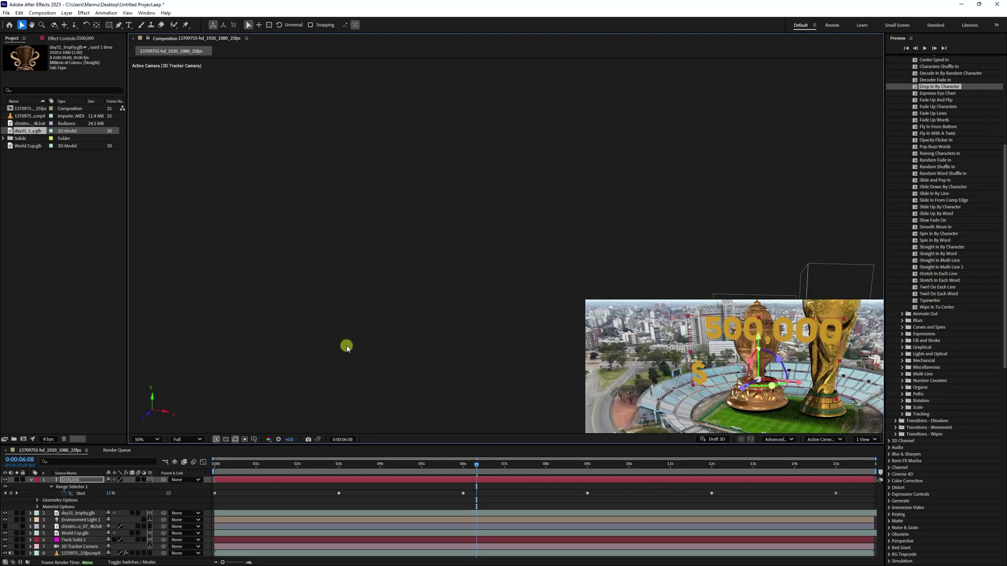
{"action": "left_click", "coordinate": [148, 439]}
{"action": "left_click", "coordinate": [158, 294]}
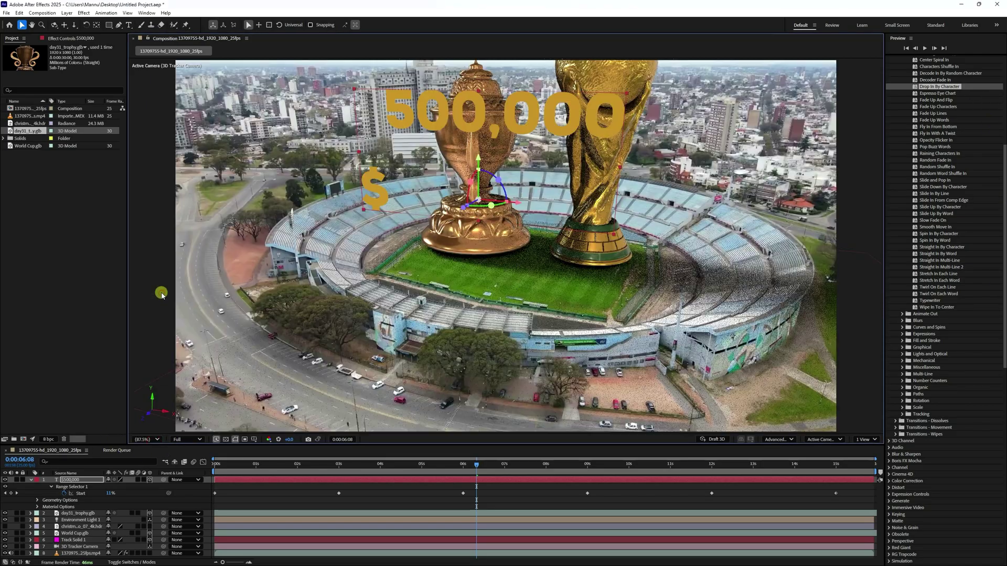
{"action": "left_click_drag", "start_coordinate": [476, 465], "coordinate": [240, 465]}
{"action": "key", "text": "space"}
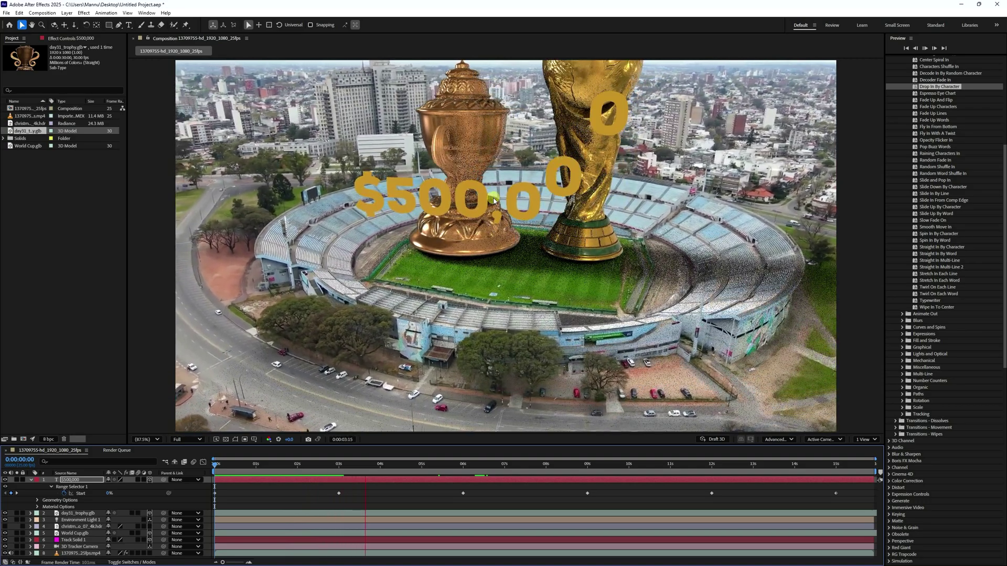
{"action": "key", "text": "space"}
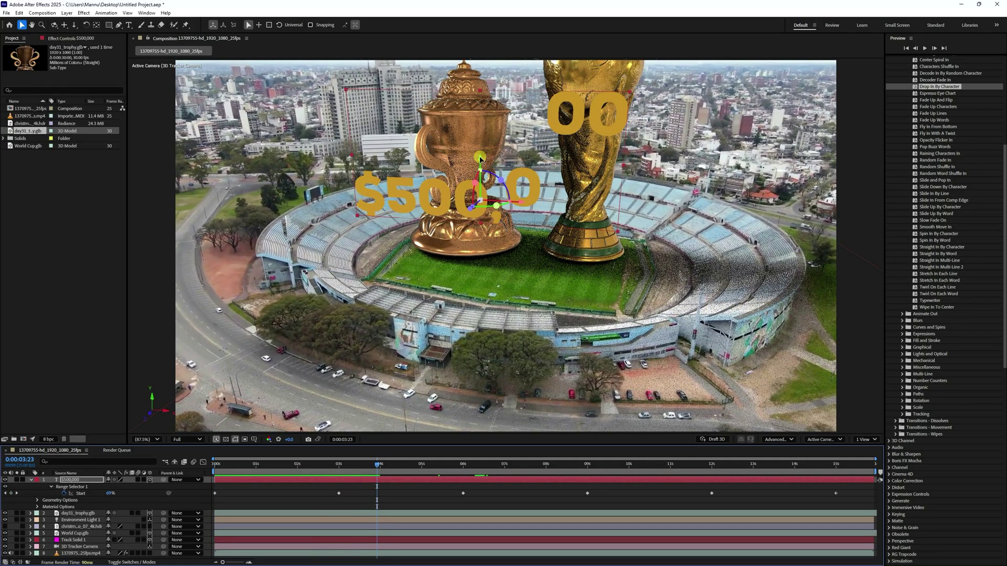
- At 0:00:03:00, lower the $500,000 text toward the trophy bases and shift it along X to center it across both trophies
{"action": "left_click_drag", "start_coordinate": [373, 463], "coordinate": [150, 466]}
{"action": "left_click_drag", "start_coordinate": [314, 480], "coordinate": [339, 474]}
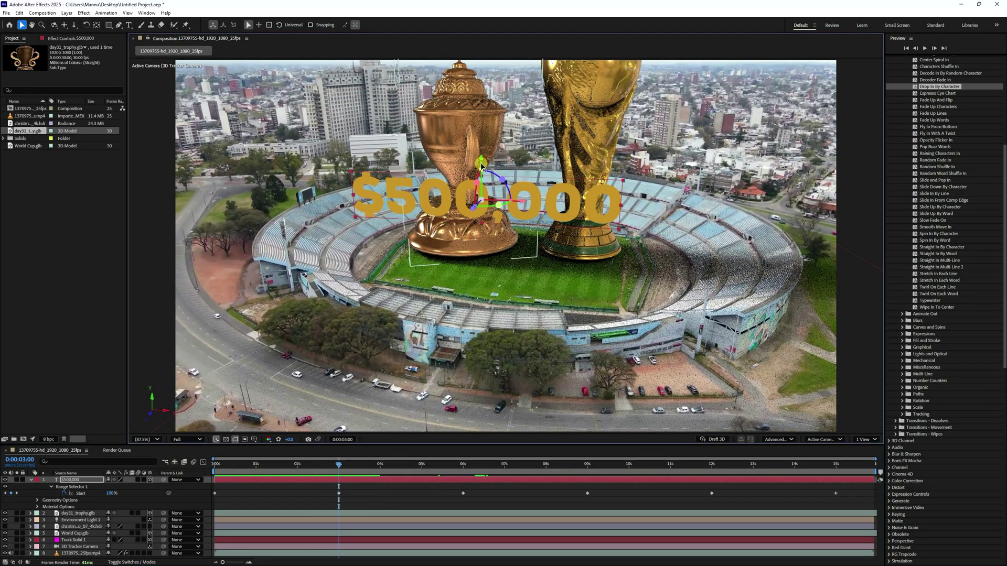
{"action": "left_click_drag", "start_coordinate": [480, 160], "coordinate": [484, 181]}
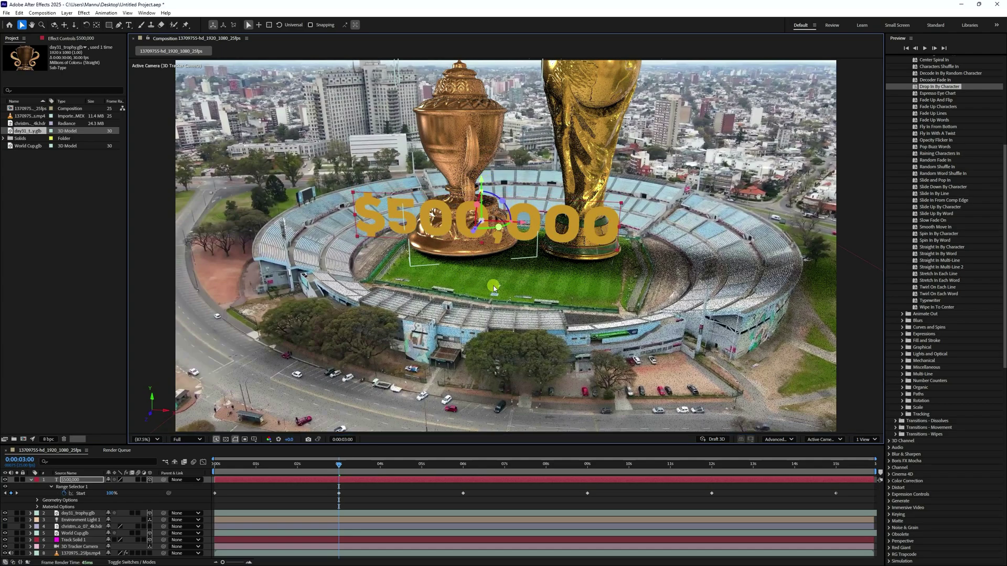
{"action": "left_click_drag", "start_coordinate": [521, 224], "coordinate": [545, 231]}
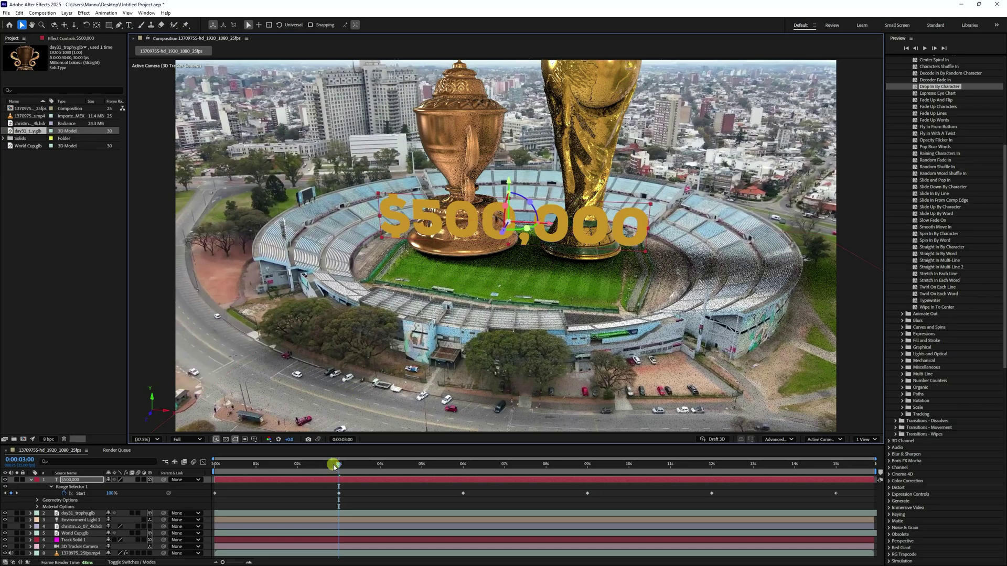
- Return to the start of the timeline and set the $500,000 text's extrusion depth to 100
{"action": "left_click_drag", "start_coordinate": [334, 466], "coordinate": [146, 465]}
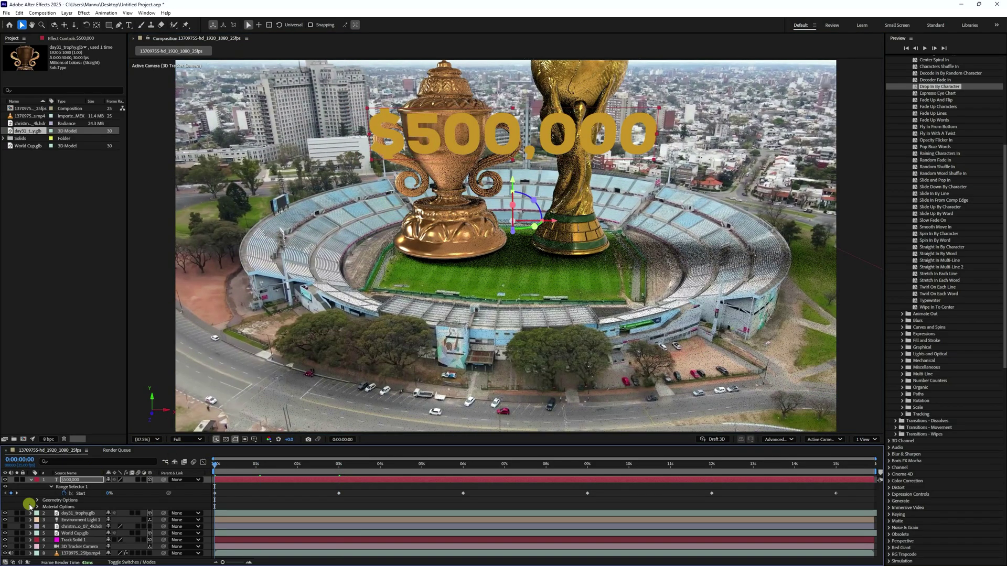
{"action": "left_click", "coordinate": [36, 501]}
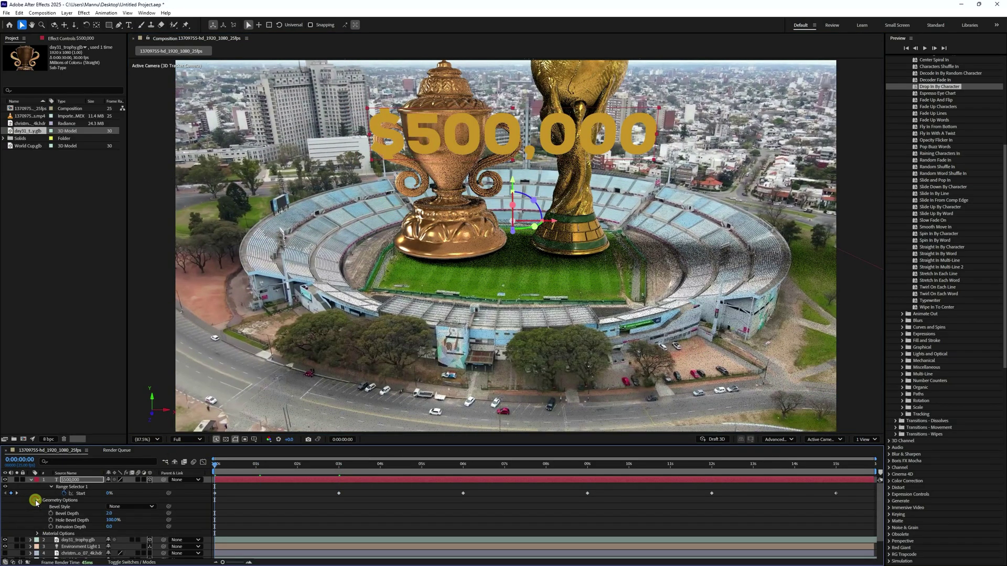
{"action": "left_click_drag", "start_coordinate": [109, 528], "coordinate": [139, 527]}
{"action": "left_click", "coordinate": [107, 528]}
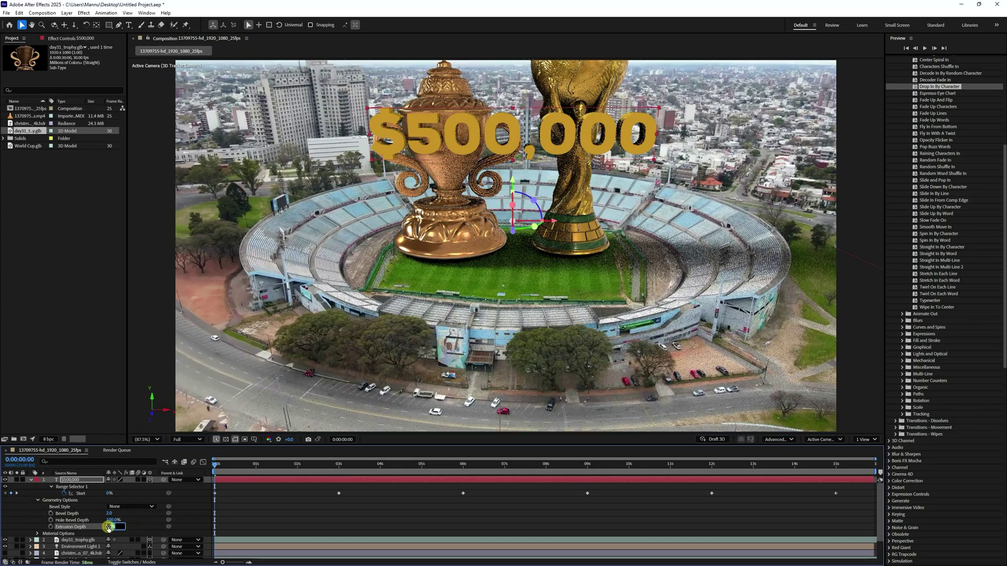
{"action": "type", "text": "100"}
{"action": "key", "text": "Return"}
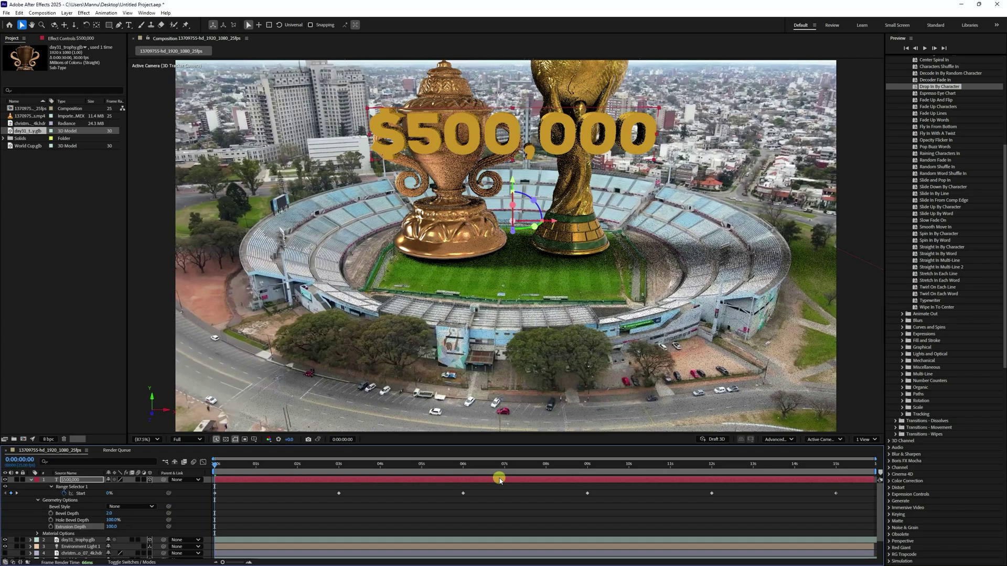
- In the Top view, move the extruded $500,000 text along Z, farther in front of the trophies
{"action": "left_click", "coordinate": [824, 440]}
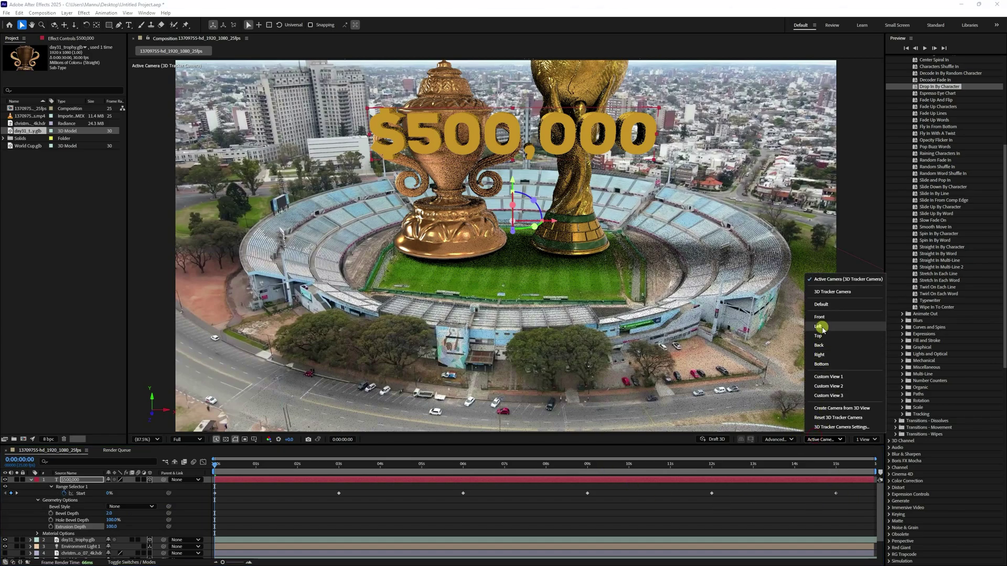
{"action": "left_click", "coordinate": [822, 338]}
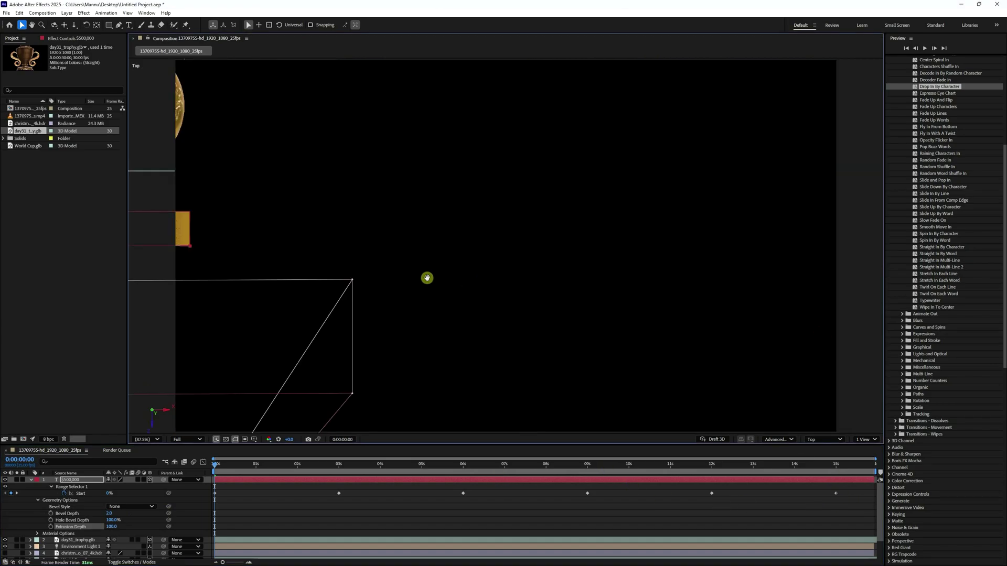
{"action": "key", "text": "h"}
{"action": "left_click_drag", "start_coordinate": [428, 277], "coordinate": [461, 281]}
{"action": "key", "text": "v"}
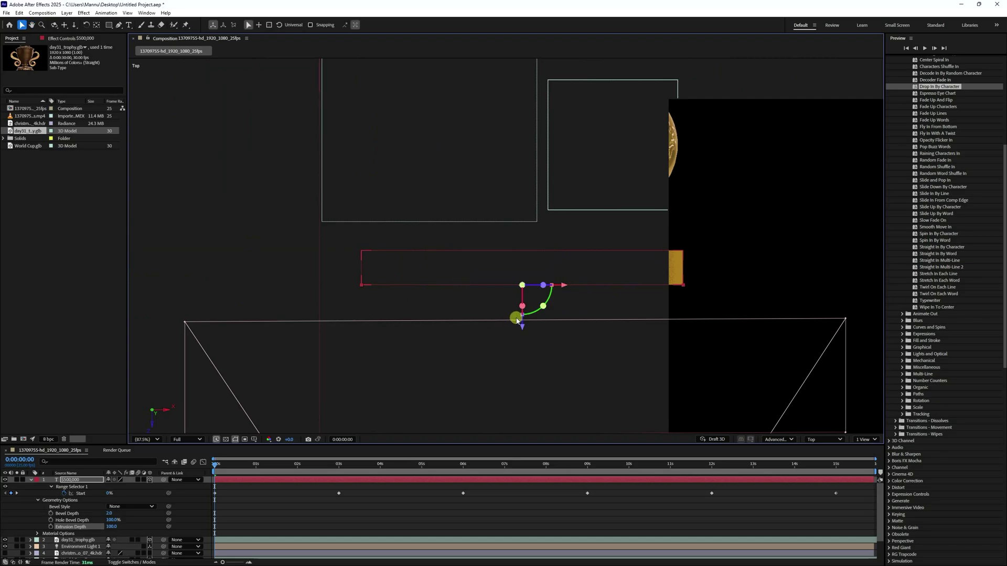
{"action": "left_click_drag", "start_coordinate": [523, 326], "coordinate": [551, 358]}
- Return to the Active Camera view at Fit up to 100% magnification
{"action": "left_click", "coordinate": [826, 440]}
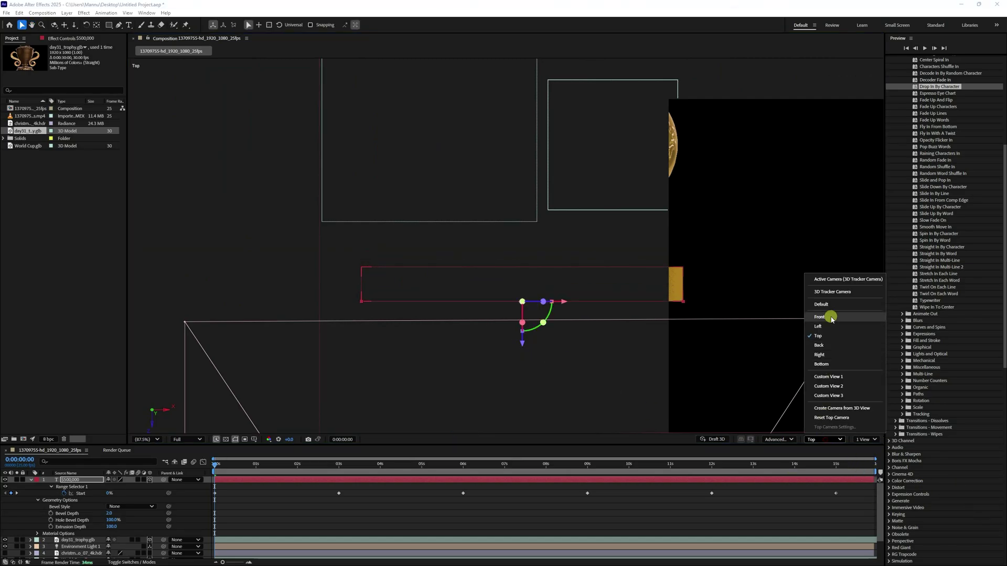
{"action": "left_click", "coordinate": [833, 280]}
{"action": "left_click", "coordinate": [149, 440]}
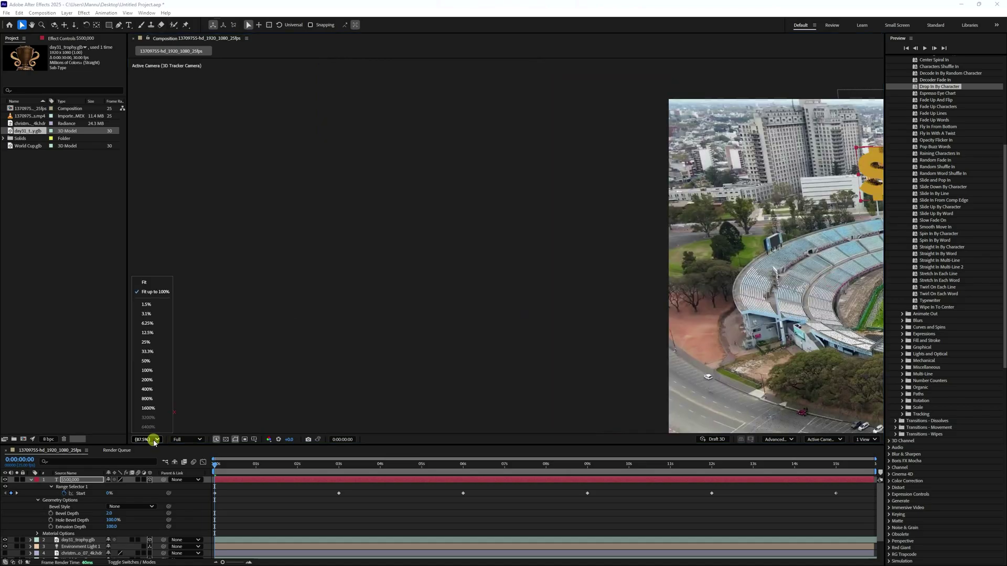
{"action": "left_click", "coordinate": [176, 291]}
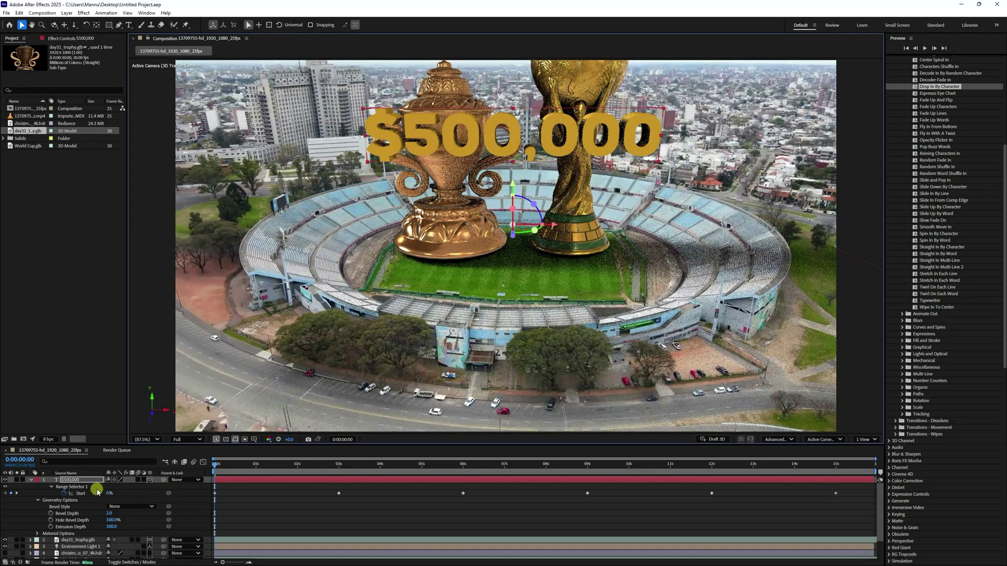
- Check the fill color of the $500,000 text and keep it
{"action": "scroll", "coordinate": [946, 302], "scroll_direction": "up", "scroll_amount": 5}
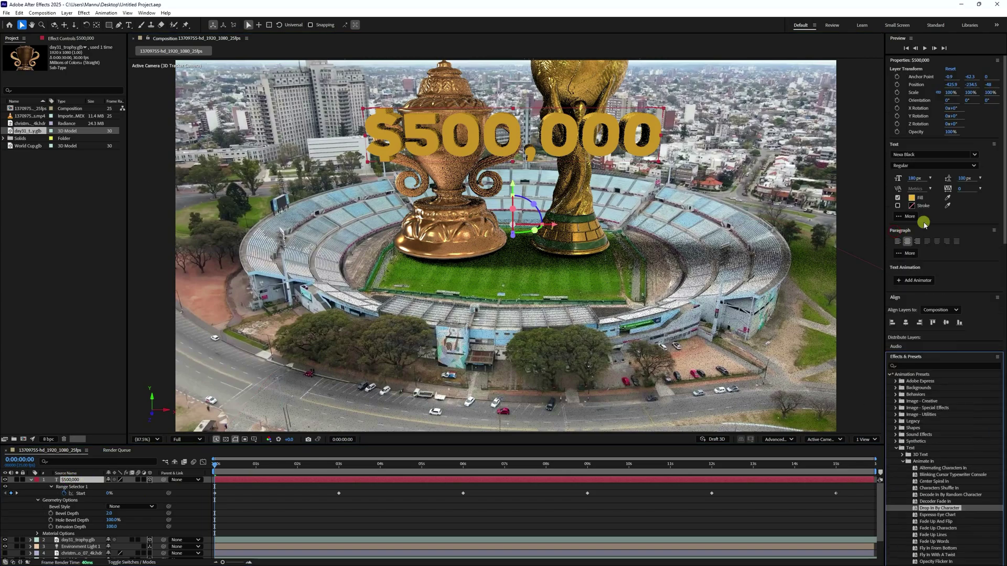
{"action": "left_click", "coordinate": [912, 199]}
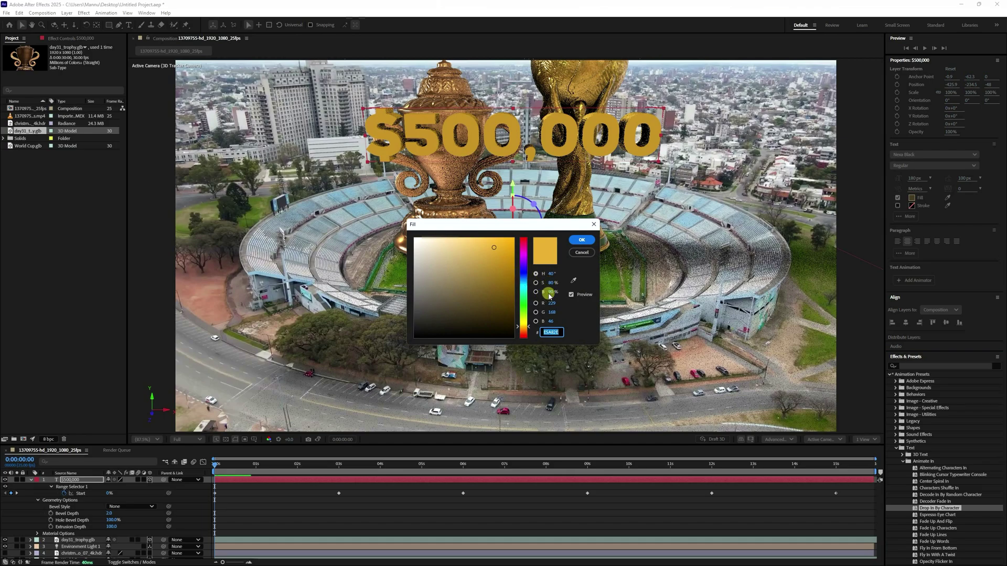
{"action": "left_click", "coordinate": [582, 240]}
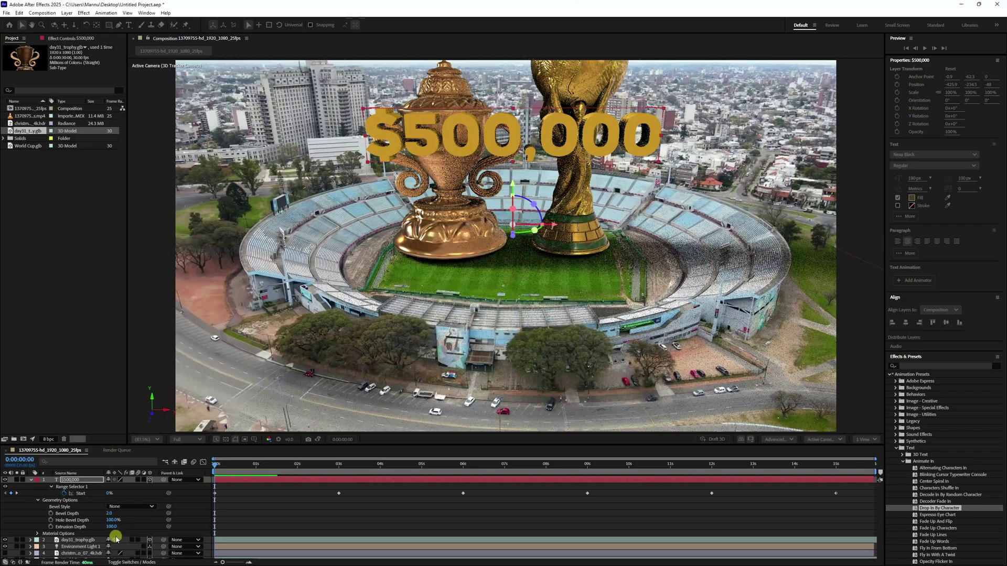
- Expand the $500,000 text layer's Material Options and set its specular intensity to 80%
{"action": "left_click", "coordinate": [31, 480]}
{"action": "left_click", "coordinate": [31, 479]}
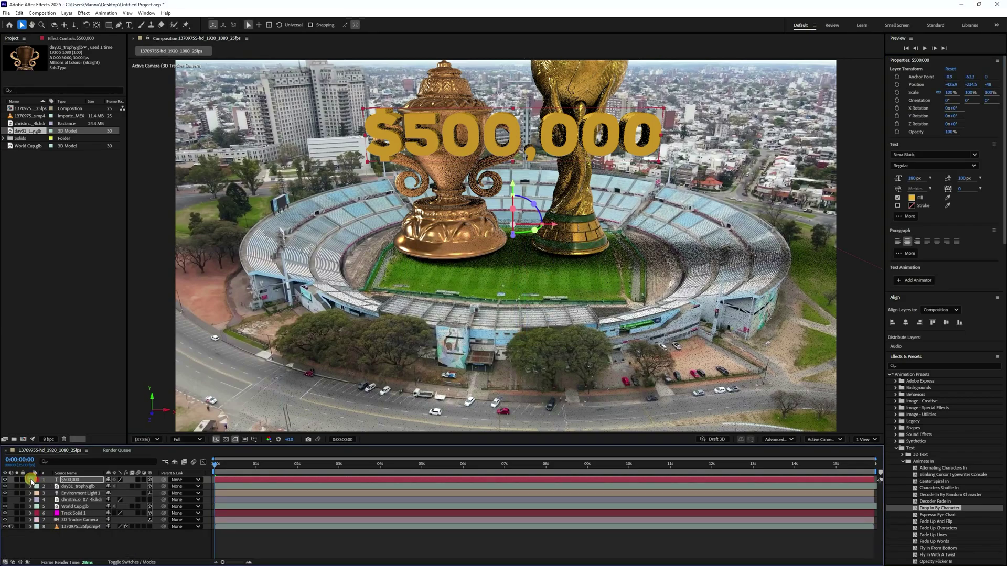
{"action": "left_click", "coordinate": [32, 479]}
{"action": "left_click", "coordinate": [39, 487]}
{"action": "left_click", "coordinate": [36, 506]}
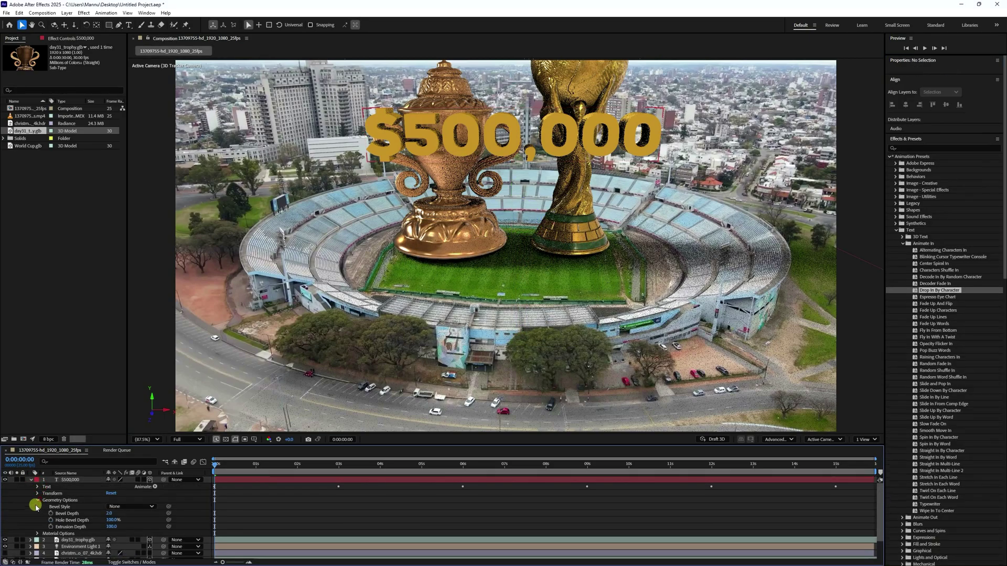
{"action": "left_click", "coordinate": [38, 500]}
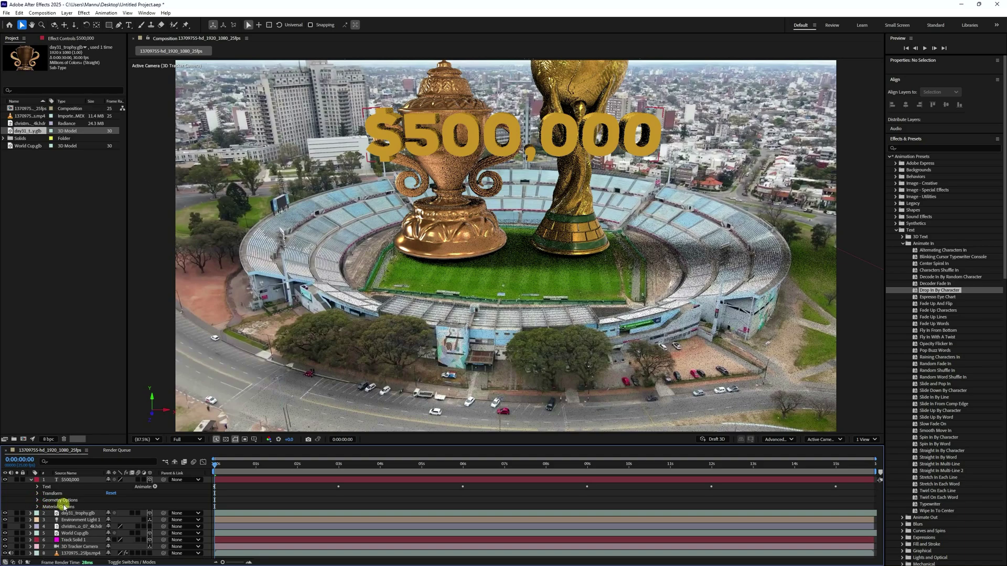
{"action": "left_click", "coordinate": [37, 507]}
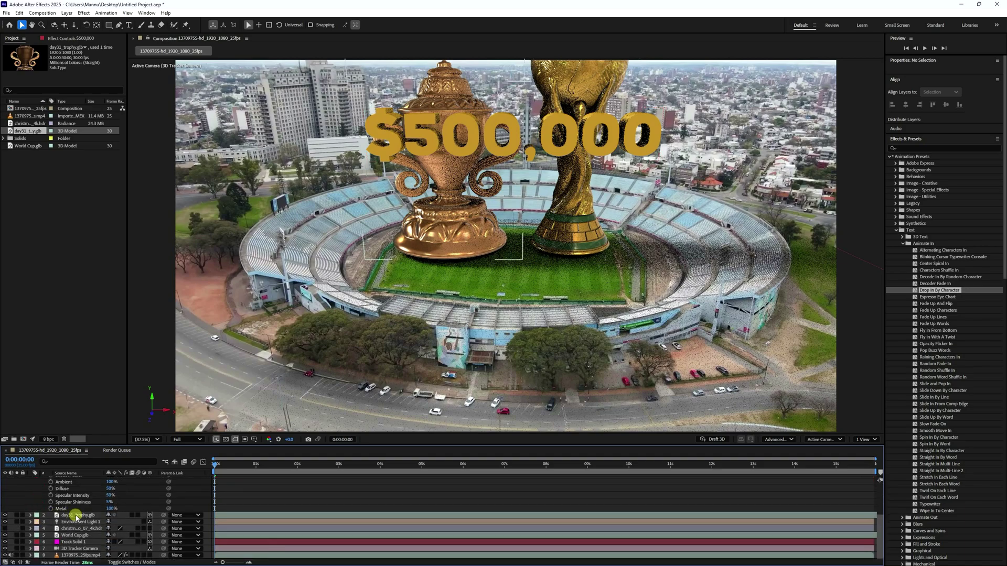
{"action": "scroll", "coordinate": [77, 516], "scroll_direction": "down", "scroll_amount": 2}
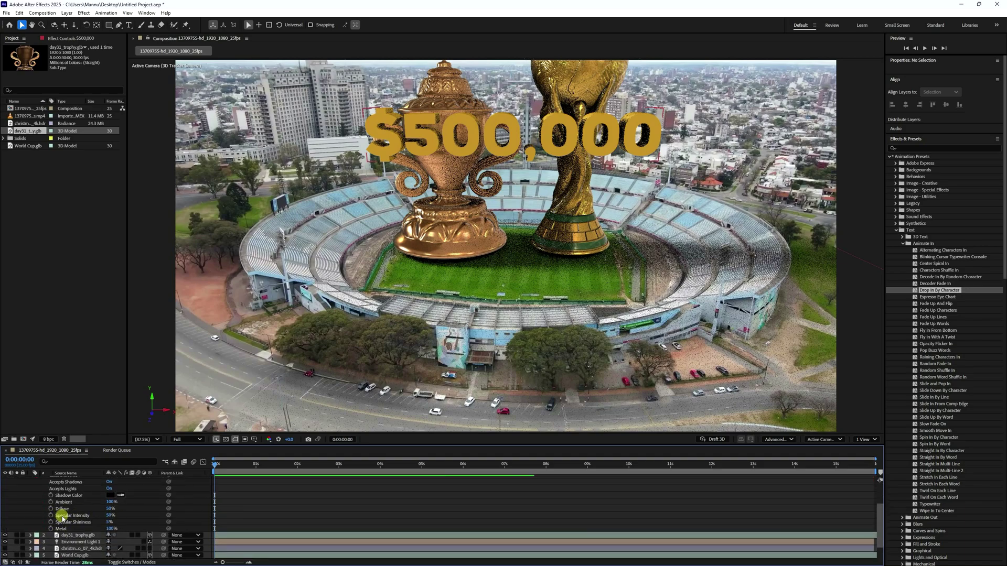
{"action": "left_click", "coordinate": [109, 516]}
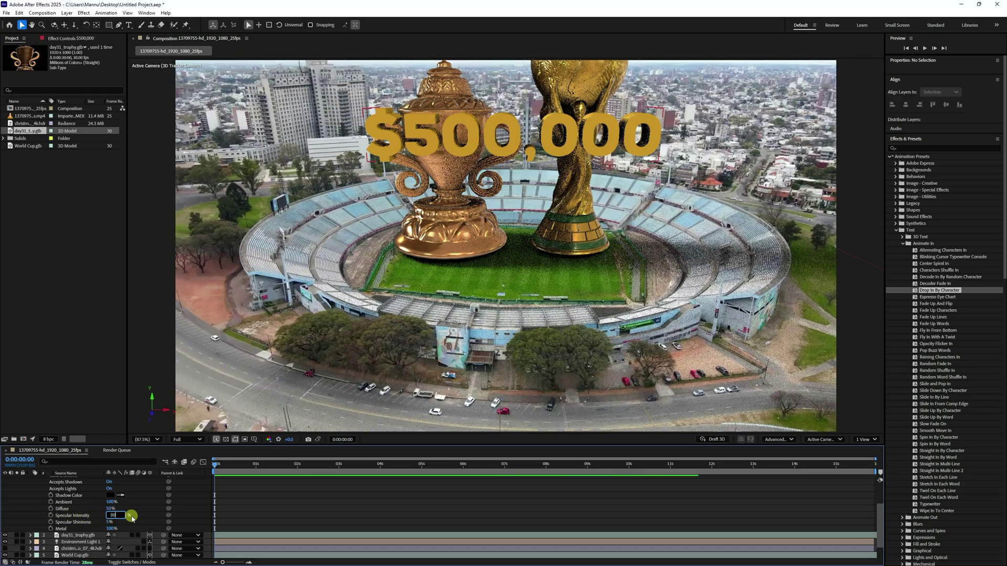
{"action": "key", "text": "Return"}
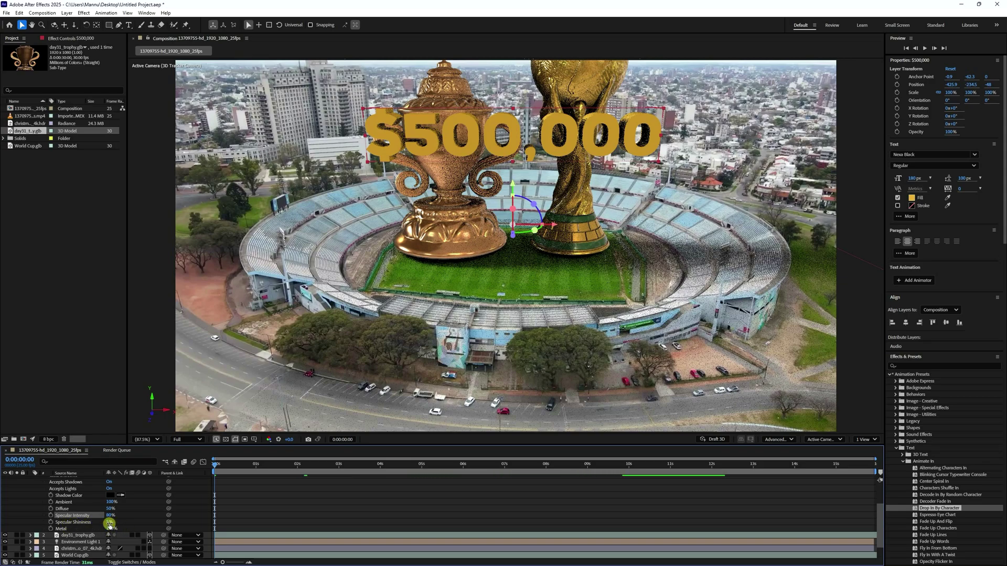
- Set the $500,000 text material's specular shininess to 100% and its metal value to 80%
{"action": "left_click_drag", "start_coordinate": [109, 524], "coordinate": [200, 523]}
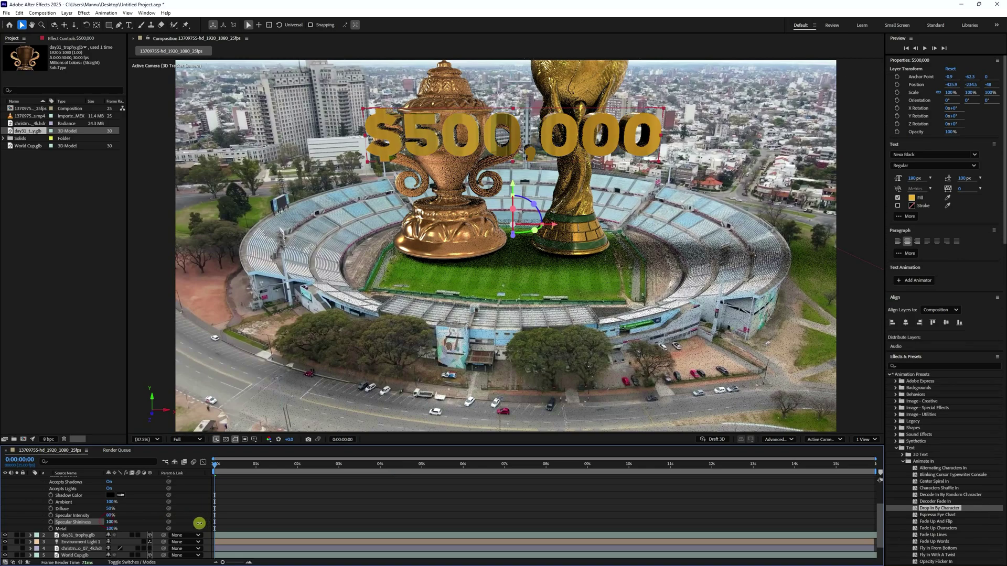
{"action": "left_click", "coordinate": [112, 528]}
{"action": "type", "text": "80"}
{"action": "key", "text": "Return"}
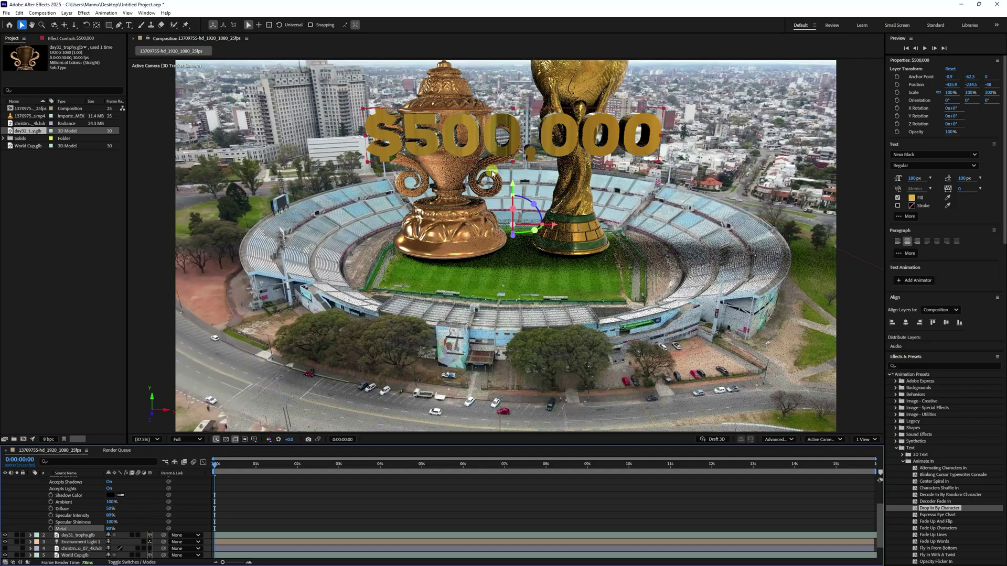
- In the text's Geometry Options, set the bevel style to Convex with a bevel depth of 5
{"action": "scroll", "coordinate": [151, 498], "scroll_direction": "up", "scroll_amount": 2}
{"action": "scroll", "coordinate": [116, 512], "scroll_direction": "up", "scroll_amount": 1}
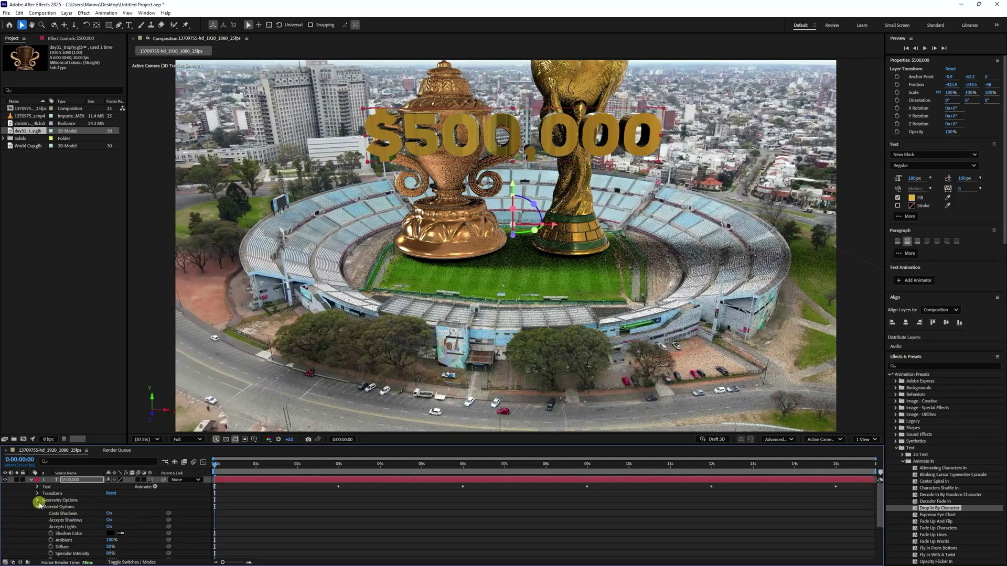
{"action": "left_click", "coordinate": [37, 506]}
{"action": "left_click", "coordinate": [37, 501]}
{"action": "left_click", "coordinate": [131, 507]}
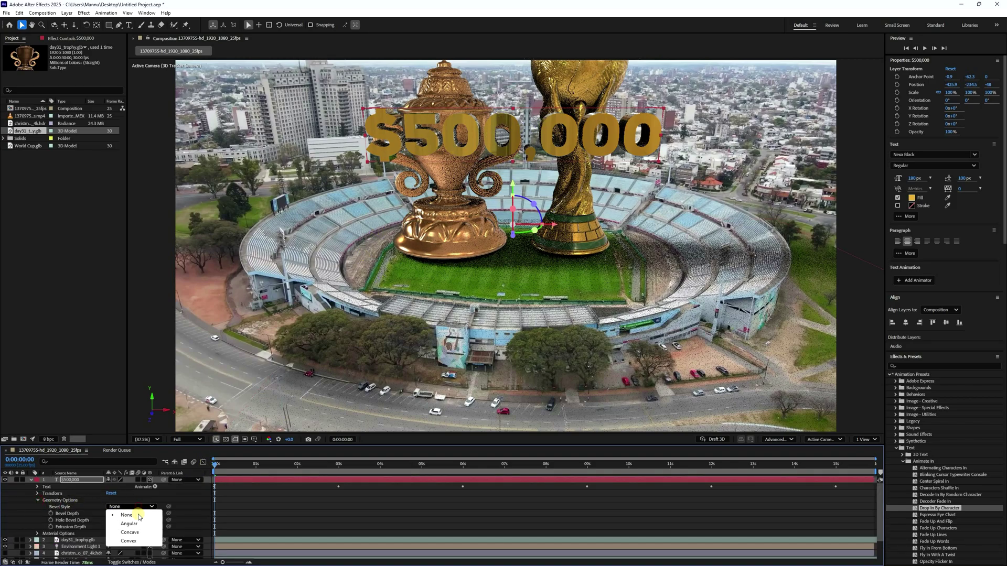
{"action": "left_click", "coordinate": [129, 541]}
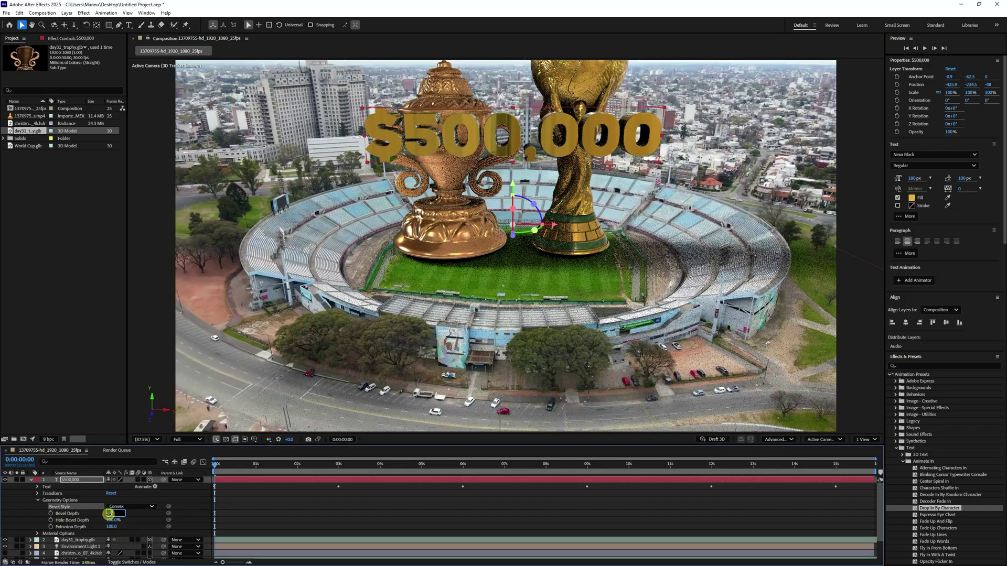
{"action": "key", "text": "Return"}
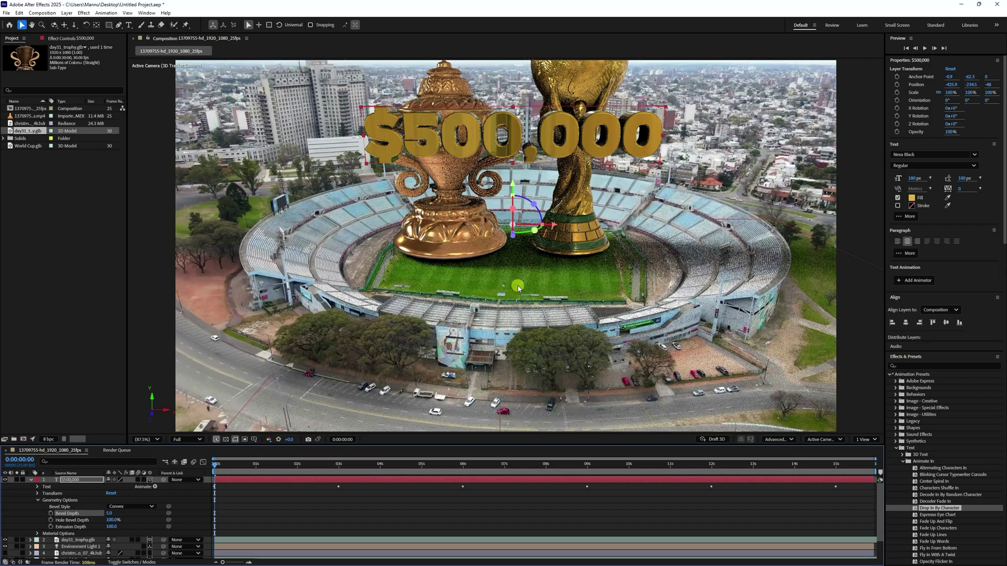
- Preview the text animation and zoom in to inspect the beveled $500,000 letters and the shadows on the field
{"action": "left_click", "coordinate": [926, 48]}
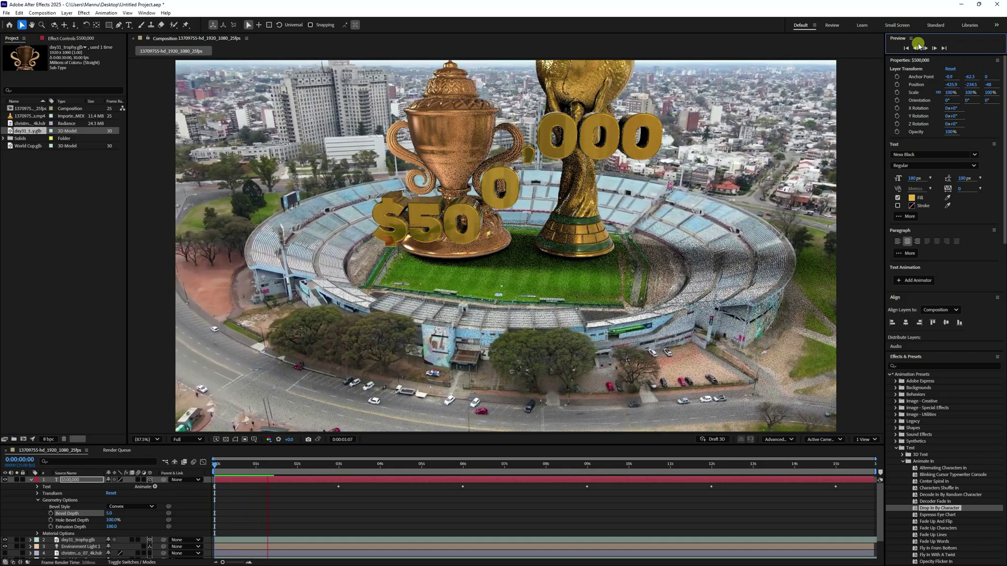
{"action": "left_click", "coordinate": [916, 44]}
{"action": "left_click", "coordinate": [502, 199]}
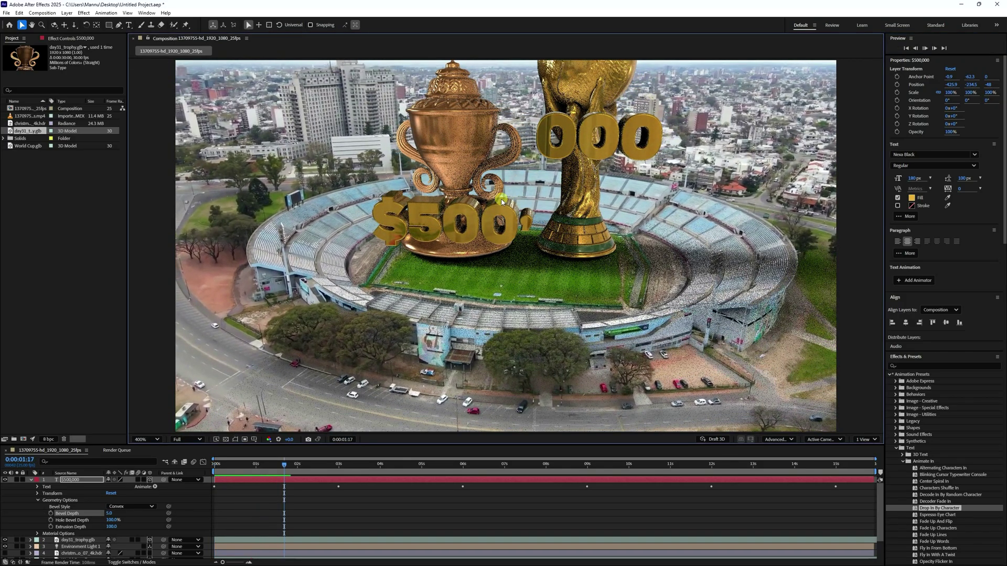
{"action": "key", "text": "space"}
{"action": "scroll", "coordinate": [477, 213], "scroll_direction": "up", "scroll_amount": 3}
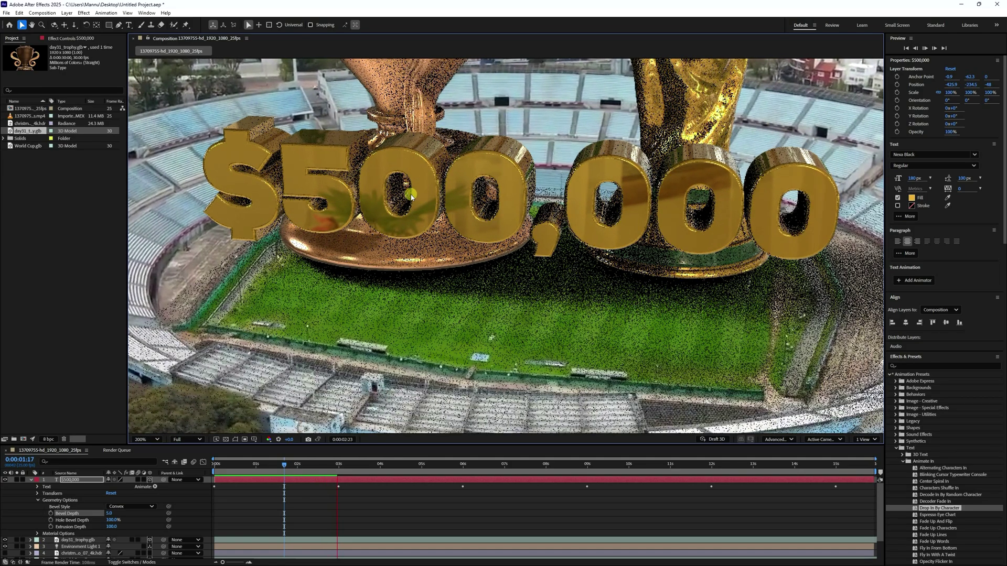
{"action": "key", "text": "space"}
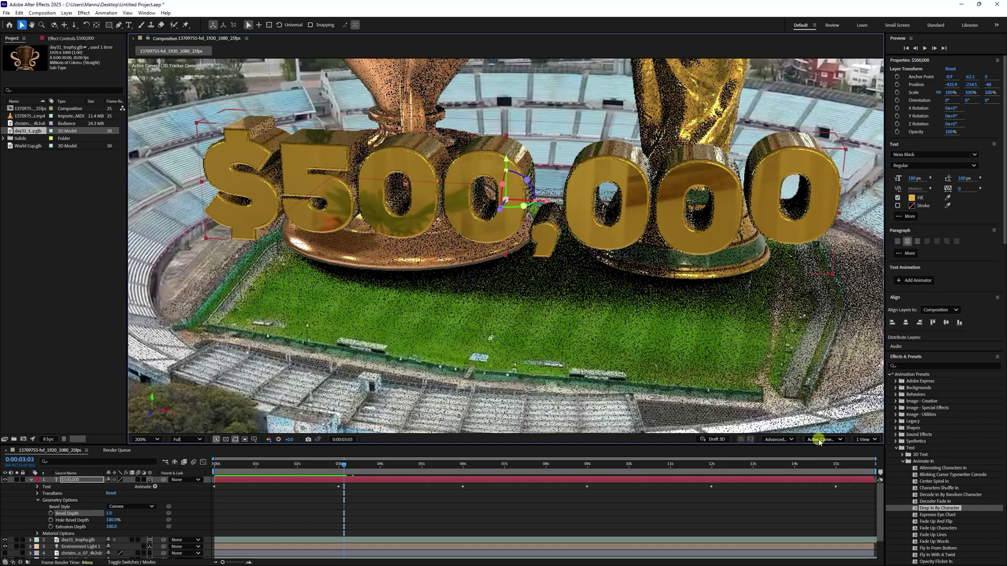
- Set the render quality to 32 in the Advanced 3D renderer options
{"action": "left_click", "coordinate": [777, 439]}
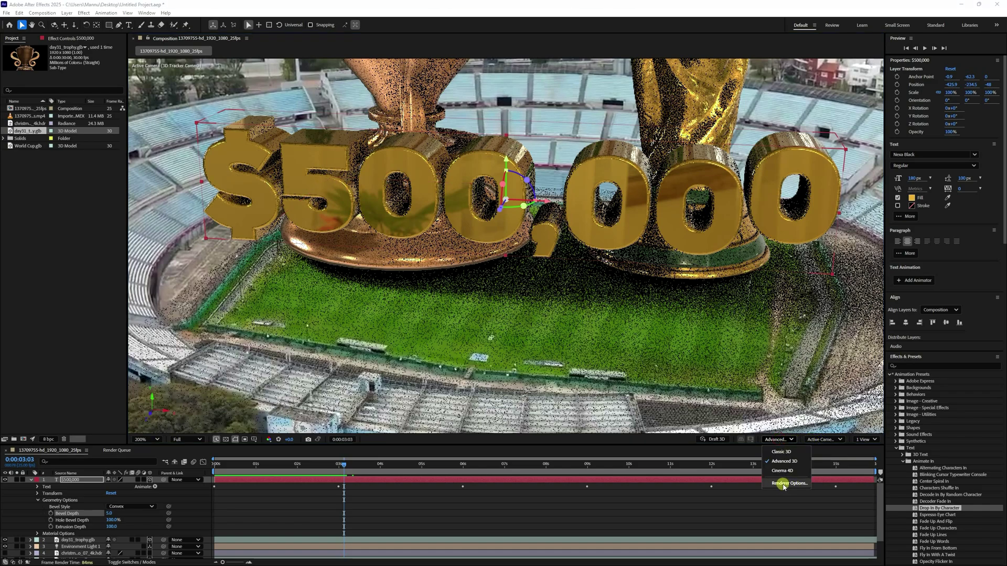
{"action": "left_click", "coordinate": [784, 484]}
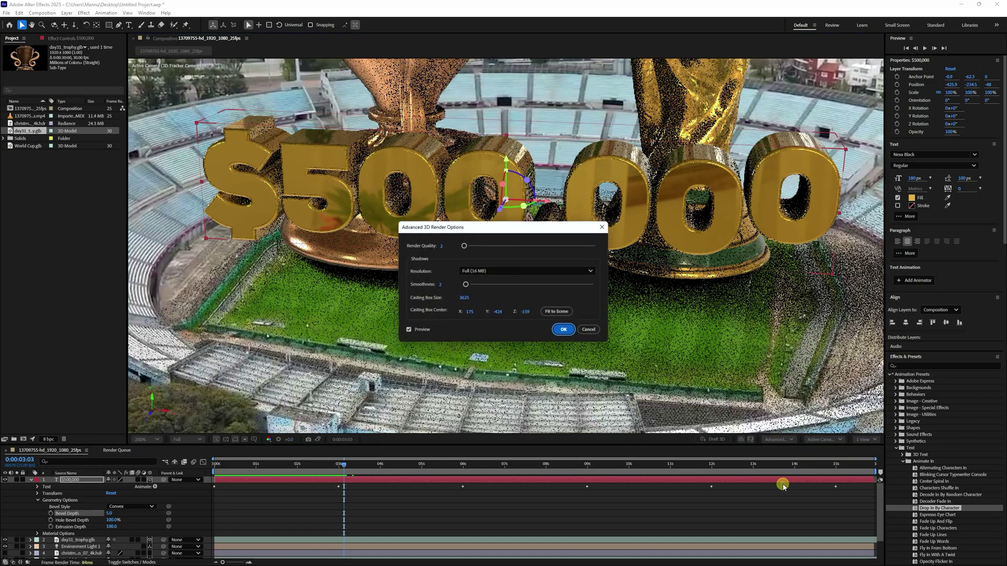
{"action": "left_click", "coordinate": [442, 247]}
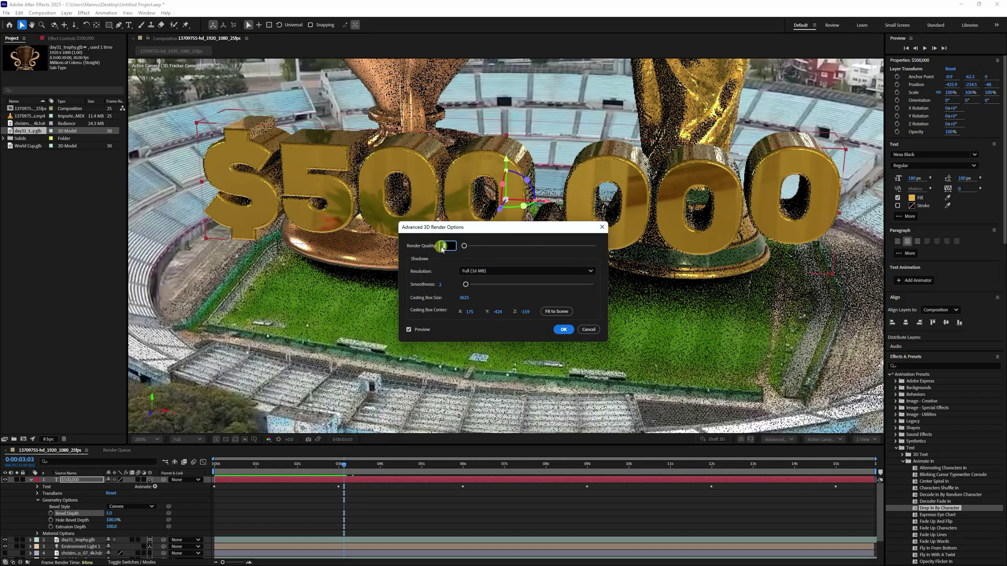
{"action": "type", "text": "32"}
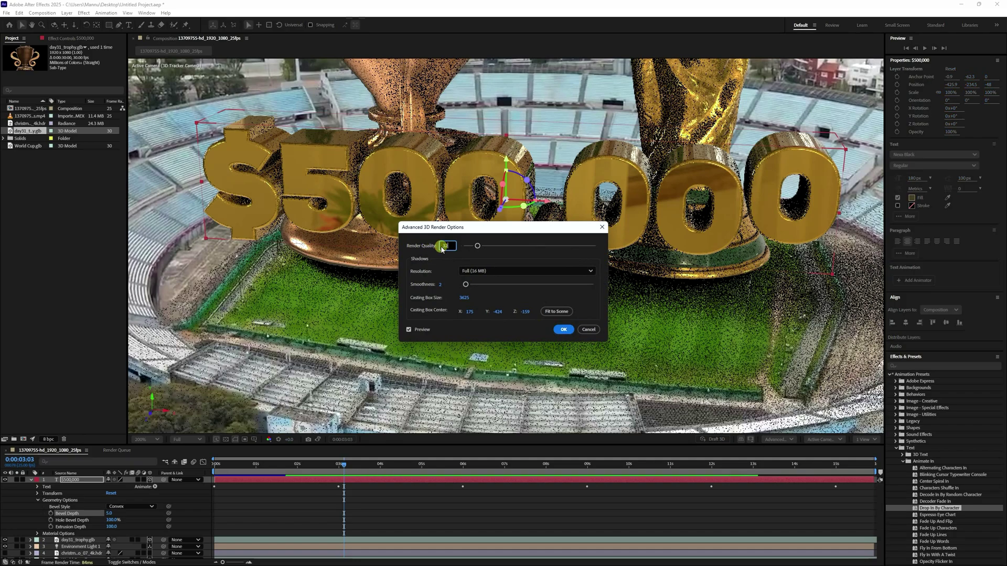
- Set the shadow smoothness to 22, fit the shadow casting box to the scene, and apply the renderer options
{"action": "left_click", "coordinate": [442, 285]}
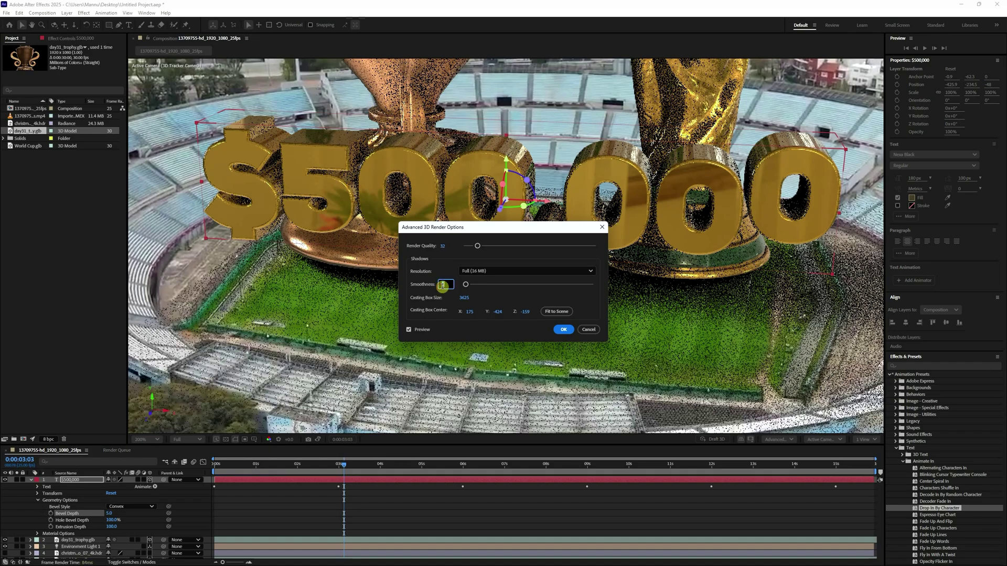
{"action": "type", "text": "22"}
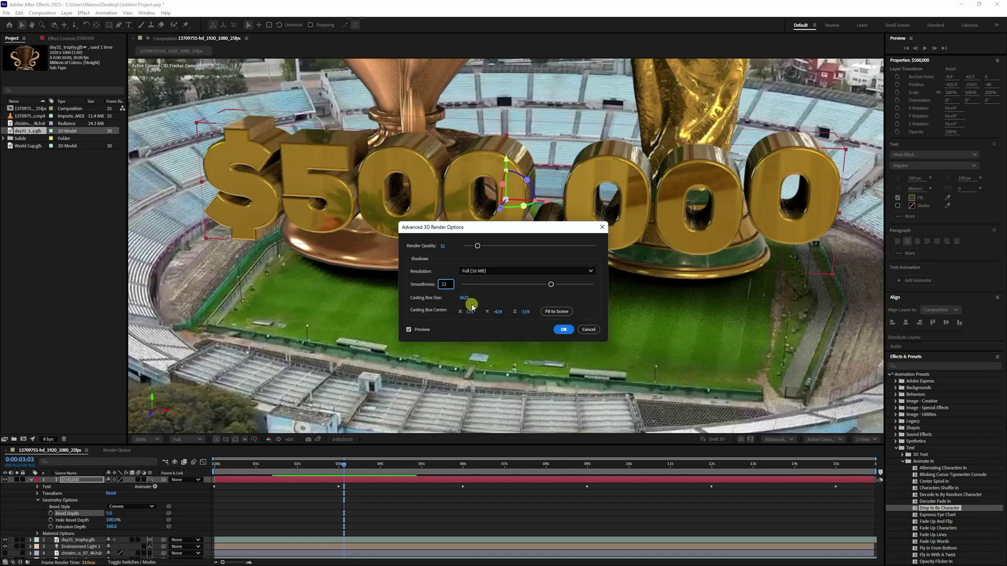
{"action": "left_click", "coordinate": [493, 327]}
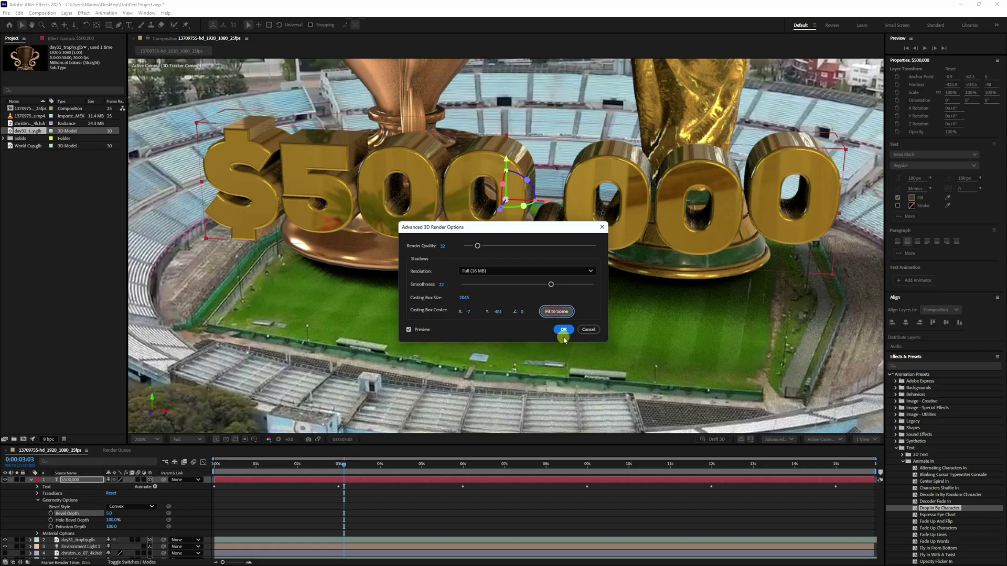
{"action": "left_click", "coordinate": [561, 329]}
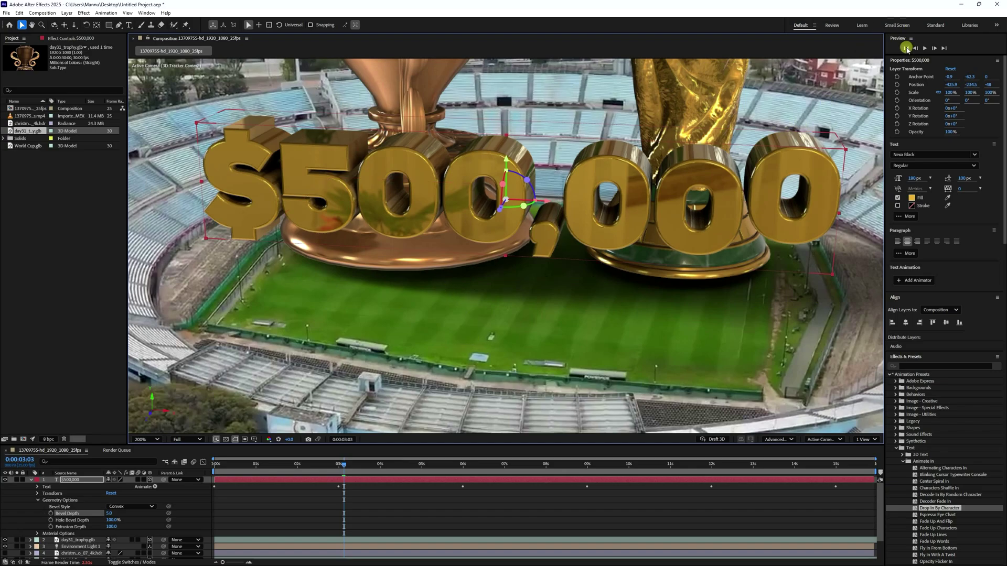
- At the first frame, set Environment Light 1's intensity to 110% and its shadow darkness to 80%
{"action": "left_click", "coordinate": [905, 48]}
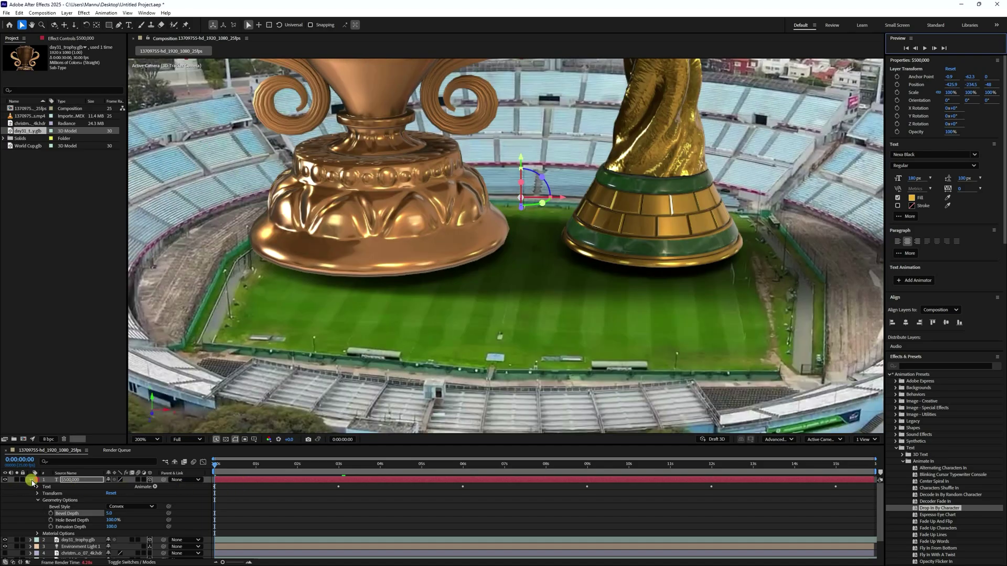
{"action": "left_click", "coordinate": [30, 480]}
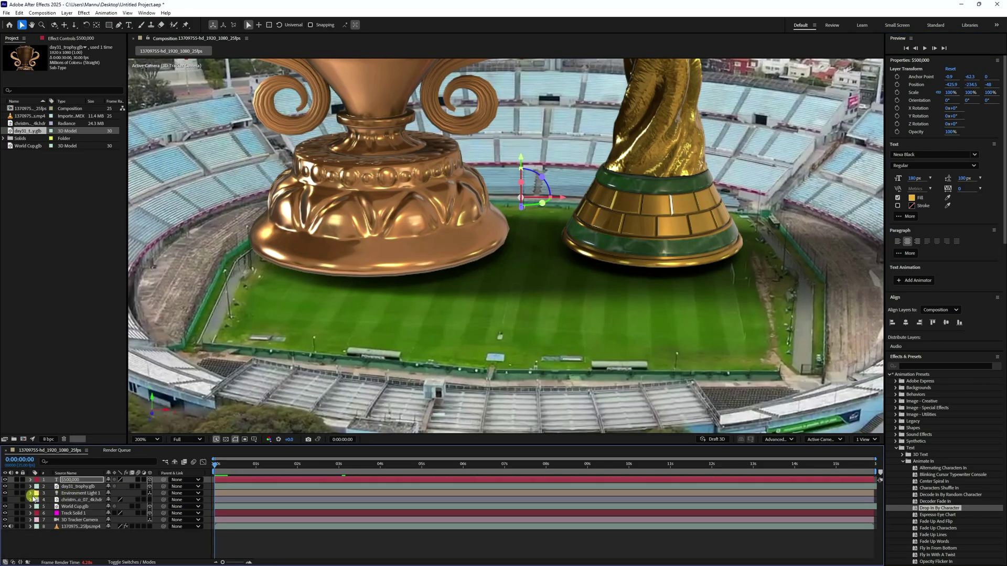
{"action": "left_click", "coordinate": [31, 493]}
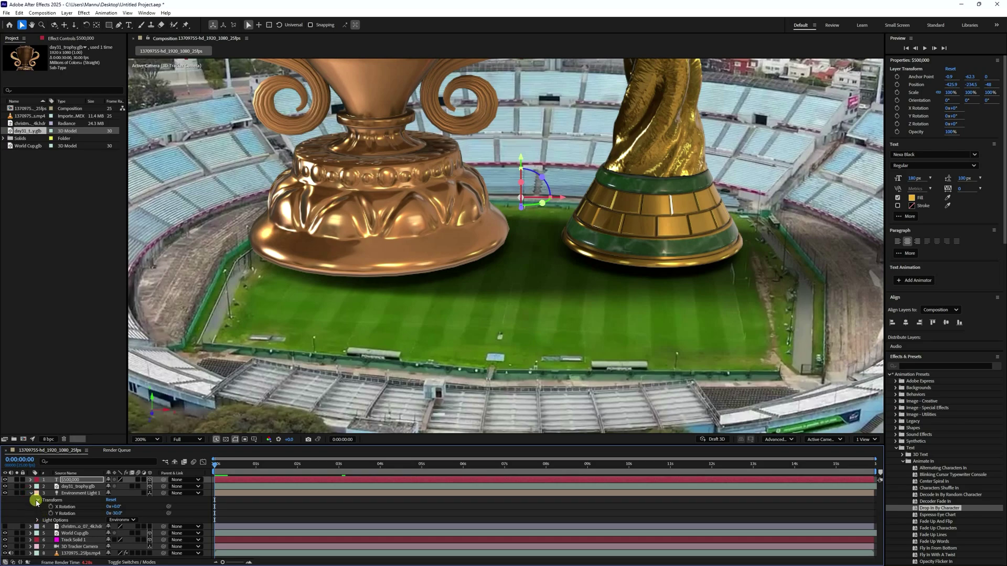
{"action": "left_click", "coordinate": [38, 521]}
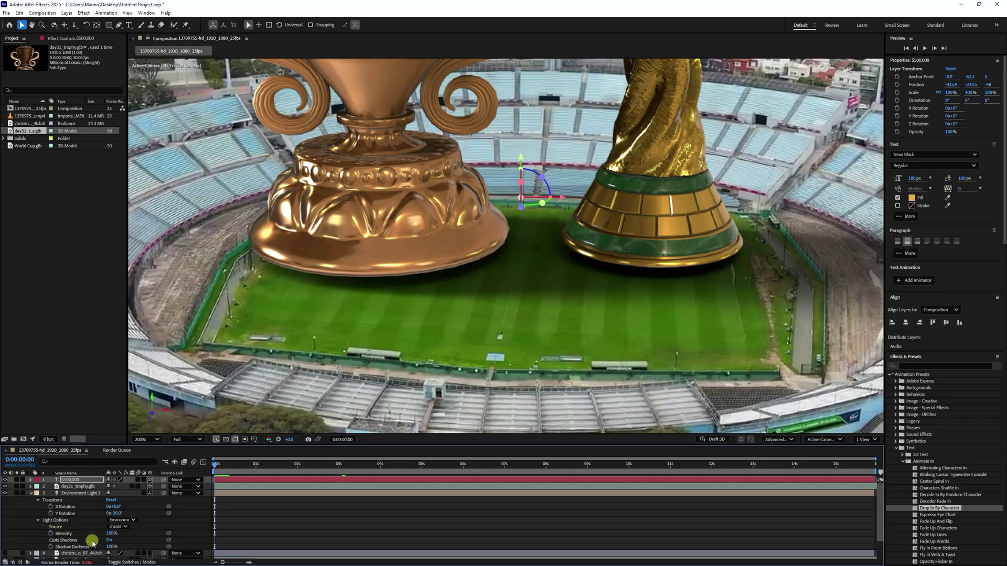
{"action": "left_click", "coordinate": [112, 533]}
{"action": "type", "text": "1"}
{"action": "key", "text": "Return"}
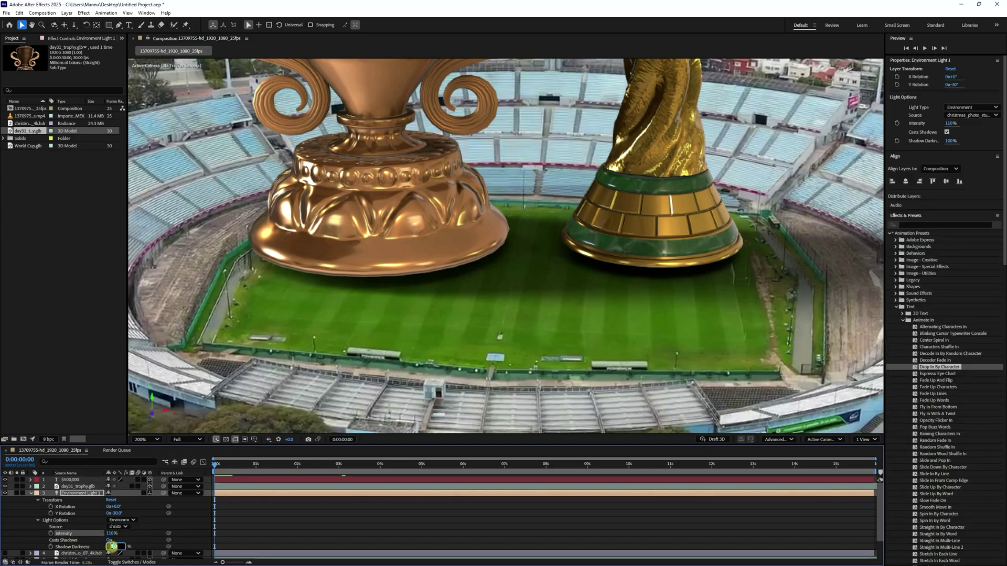
{"action": "type", "text": "80"}
{"action": "key", "text": "Return"}
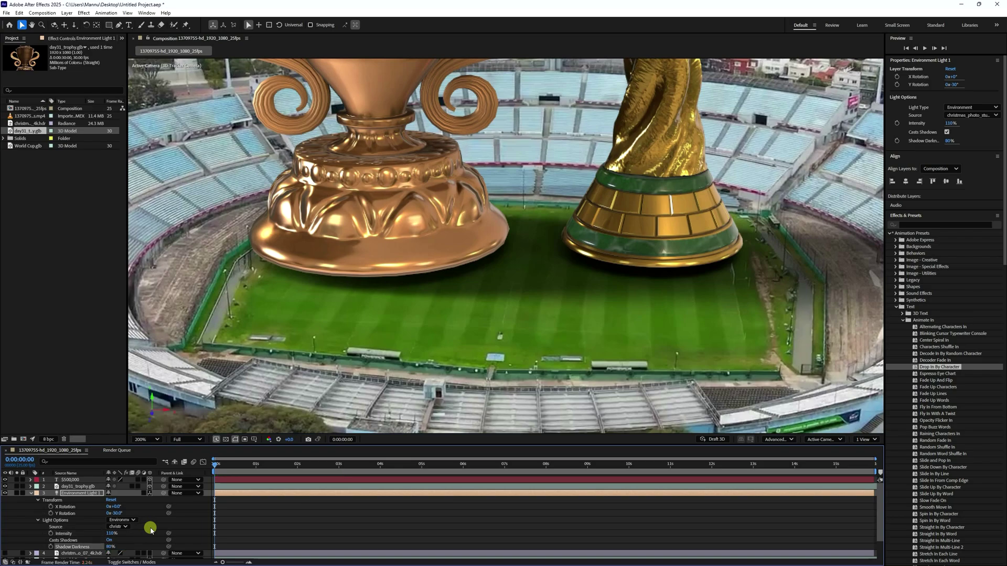
- Fit the whole composition in the viewer, collapse the environment light's properties, and enlarge the preview area
{"action": "left_click", "coordinate": [151, 443]}
{"action": "left_click", "coordinate": [153, 293]}
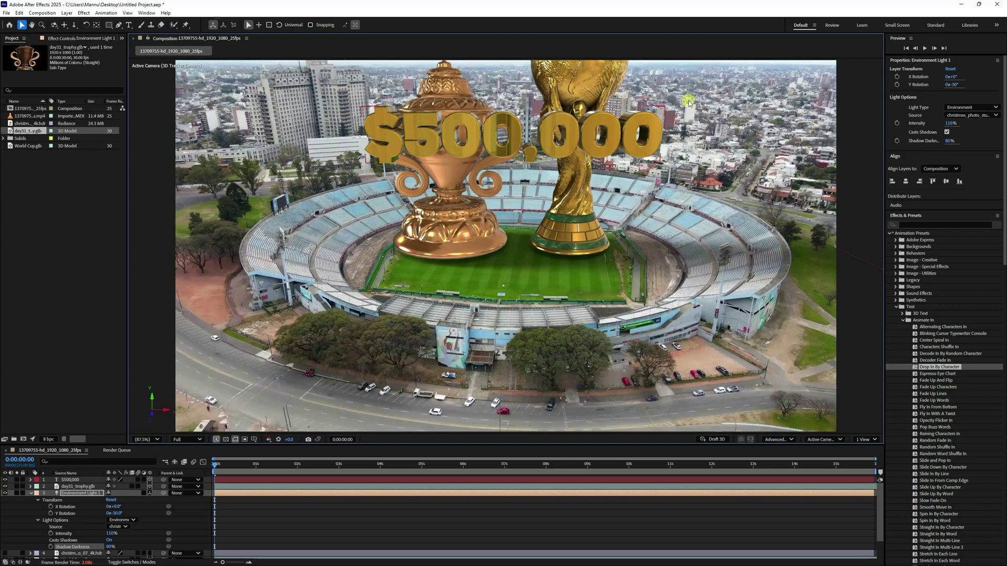
{"action": "left_click", "coordinate": [30, 494]}
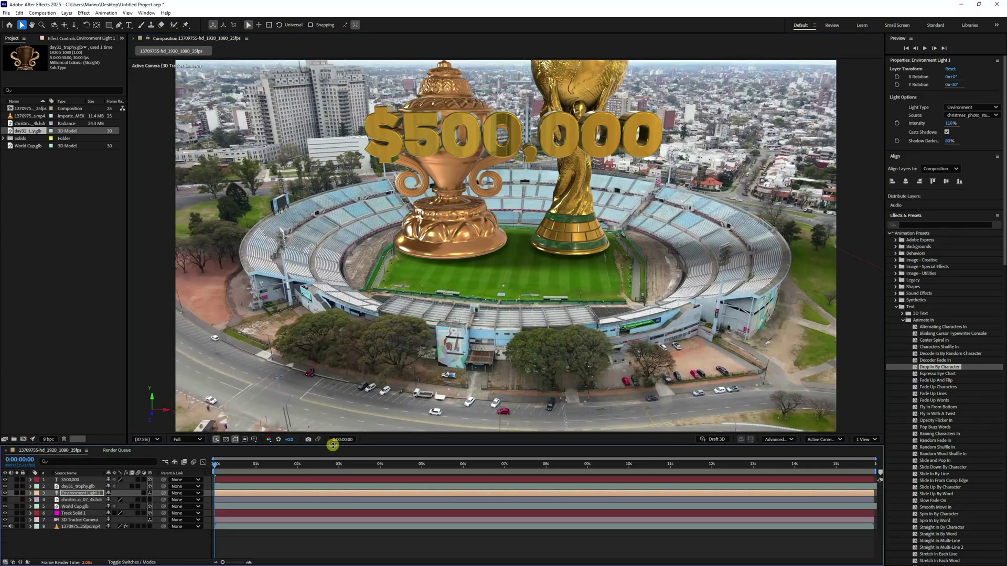
{"action": "left_click_drag", "start_coordinate": [333, 445], "coordinate": [316, 454]}
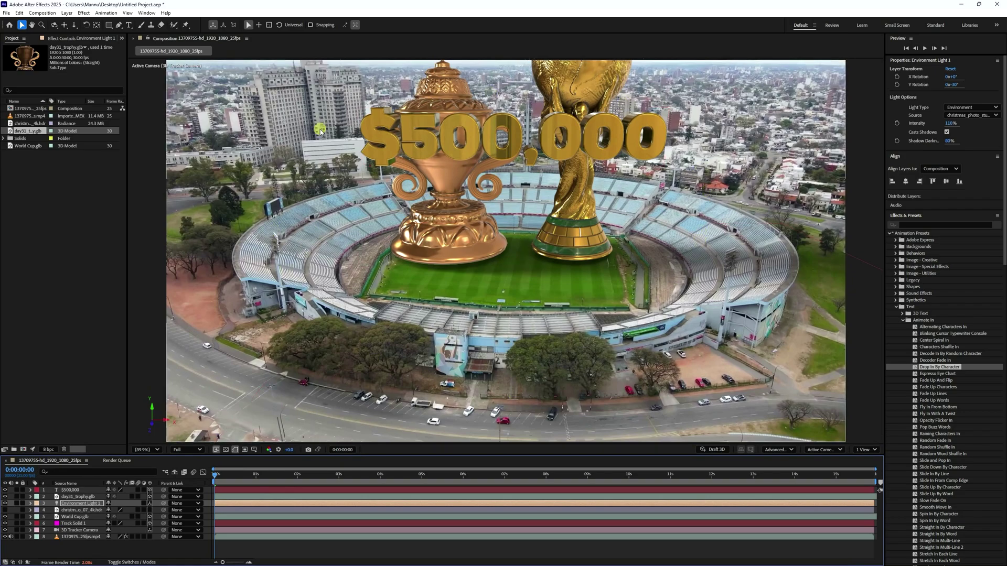